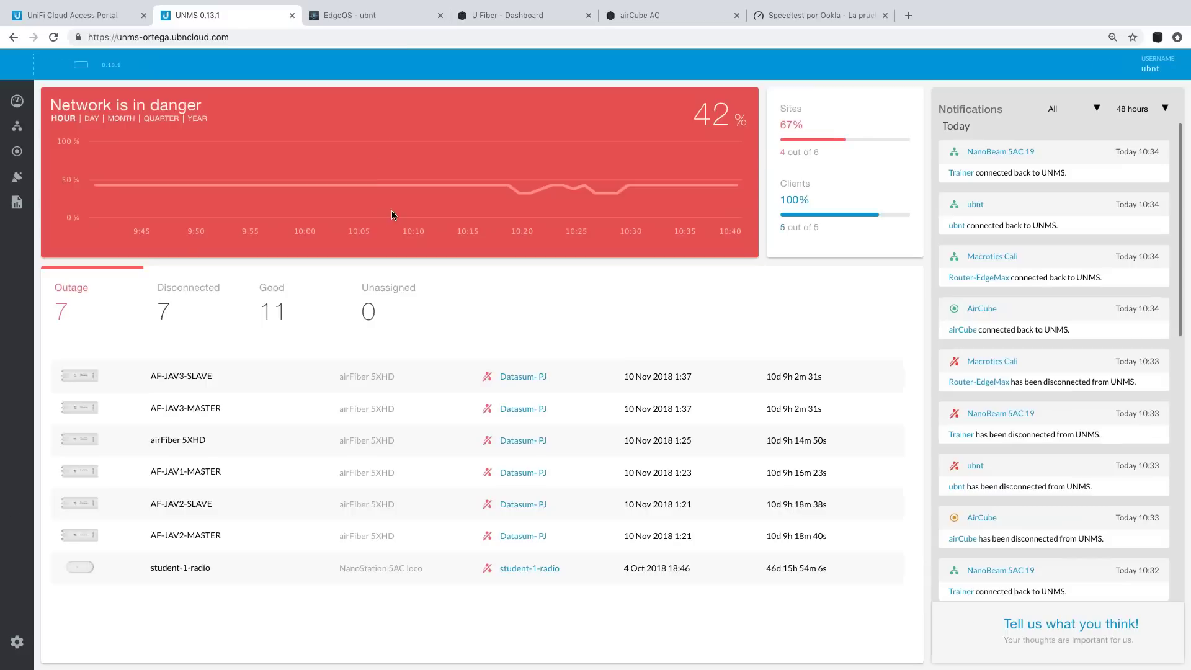
Zoom the page in twice, scroll the outage table, and bring up the Sites map.
key("ctrl+plus")
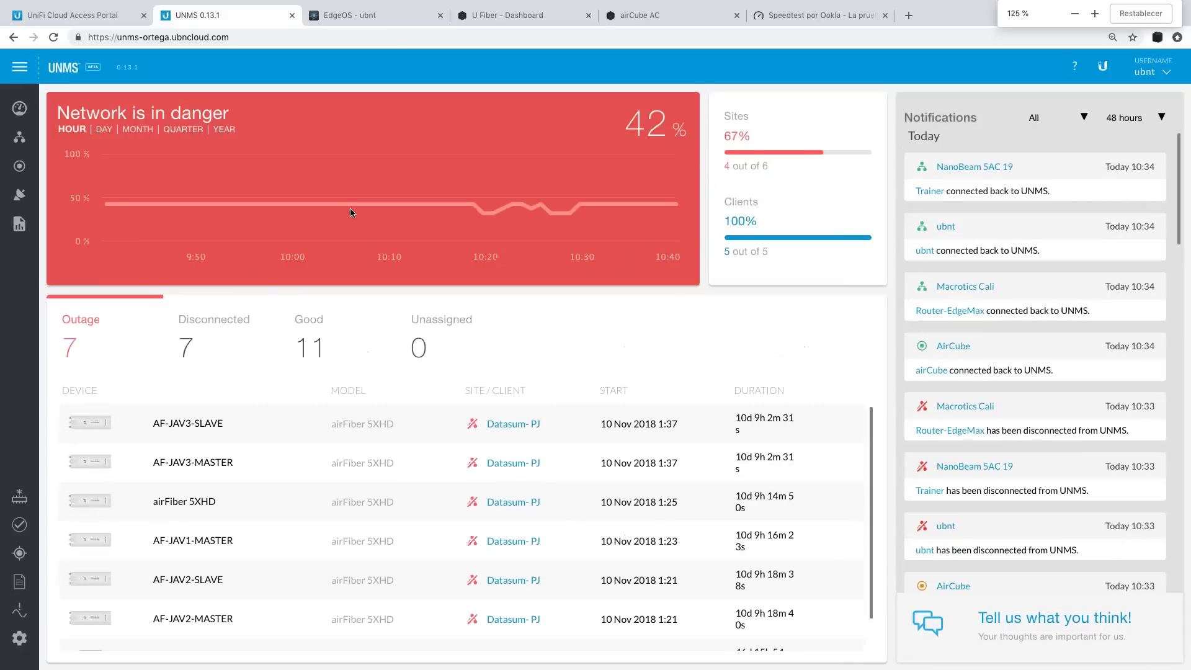
key("ctrl+plus")
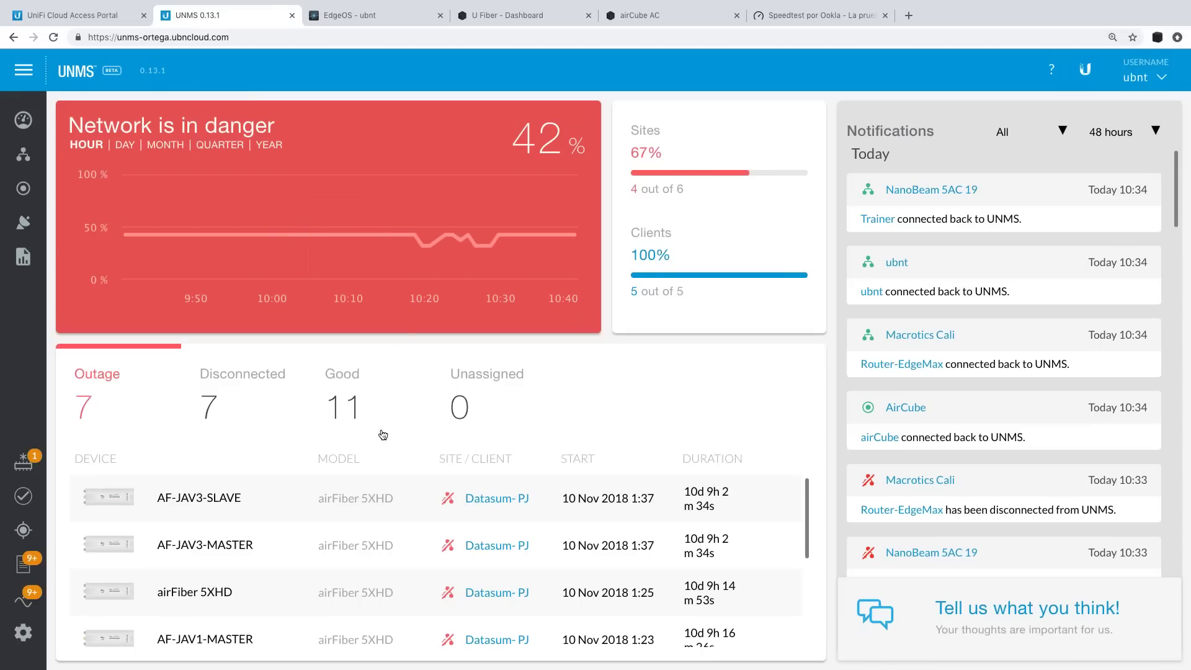
scroll(687, 529, "down", 5)
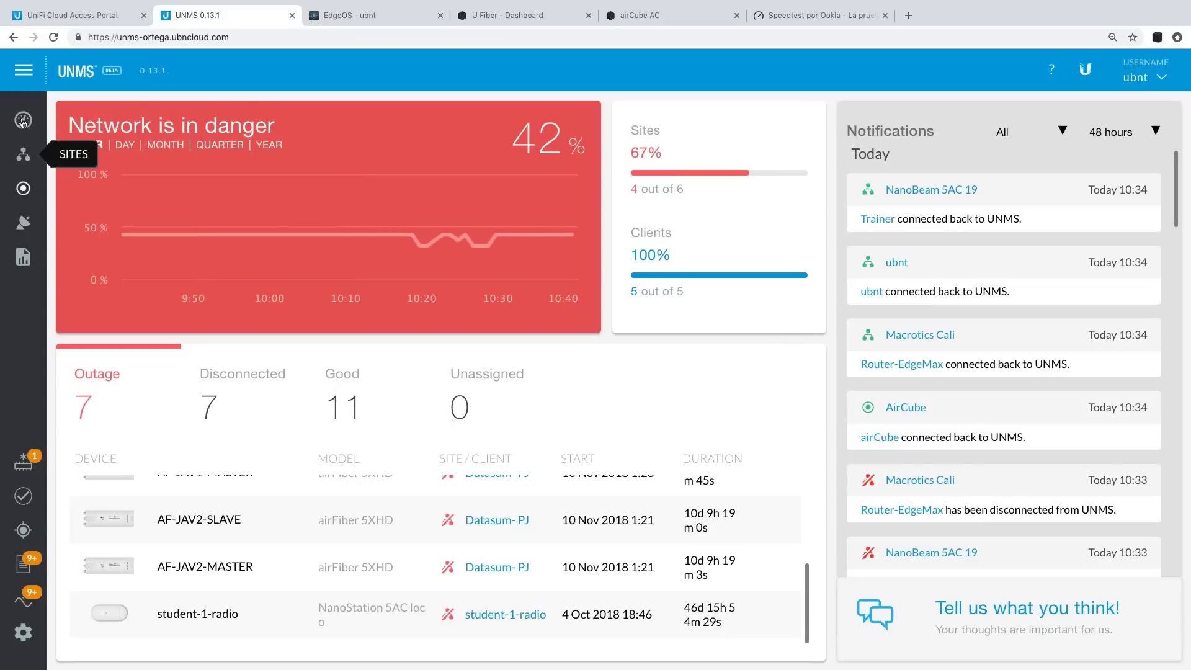
left_click(23, 155)
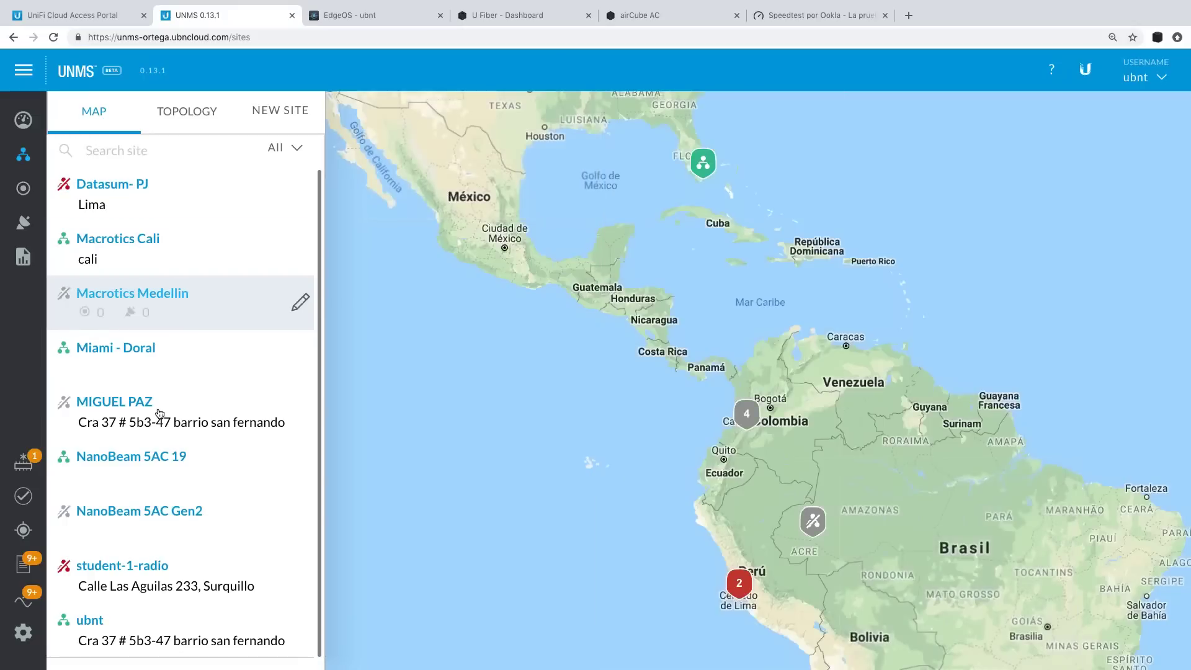
Open the Miami - Doral site, show its clients, and select an active client from its 10-record list.
scroll(161, 545, "down", 1)
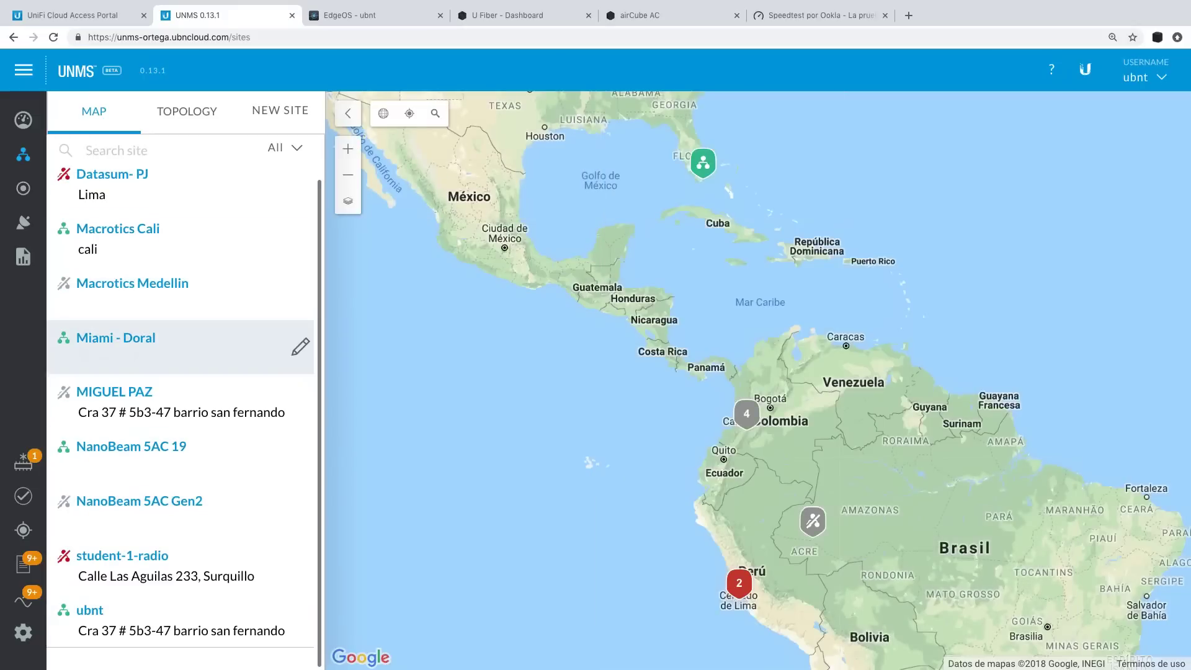
left_click(116, 338)
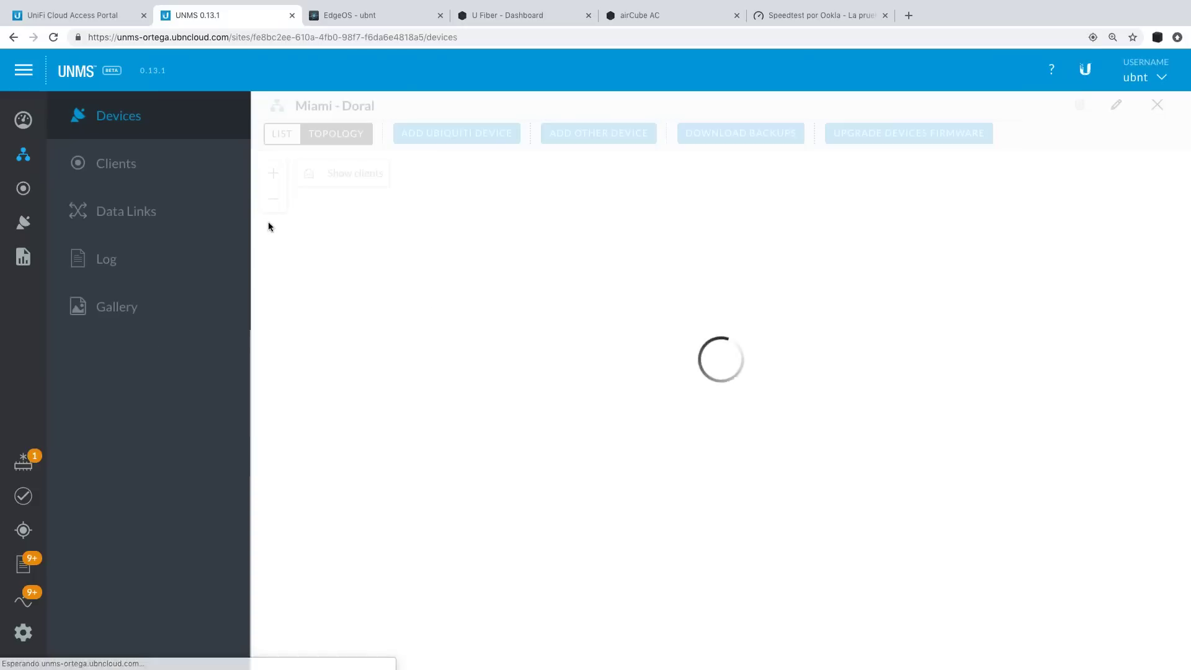
left_click(754, 435)
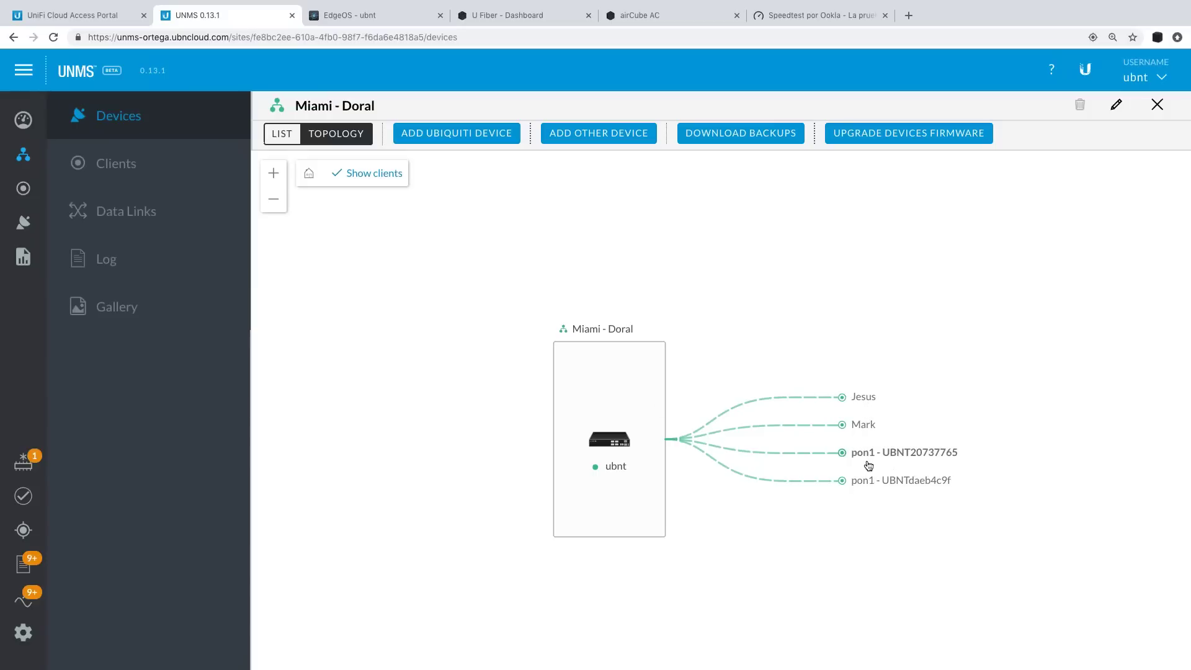
left_click(152, 165)
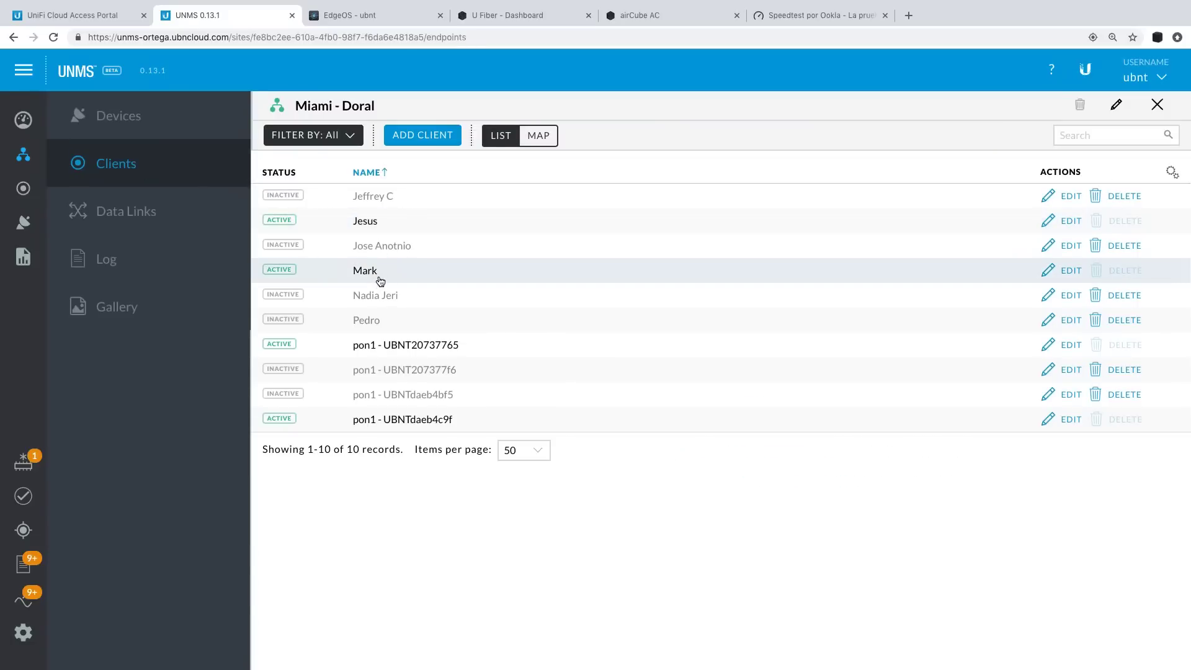
left_click(410, 278)
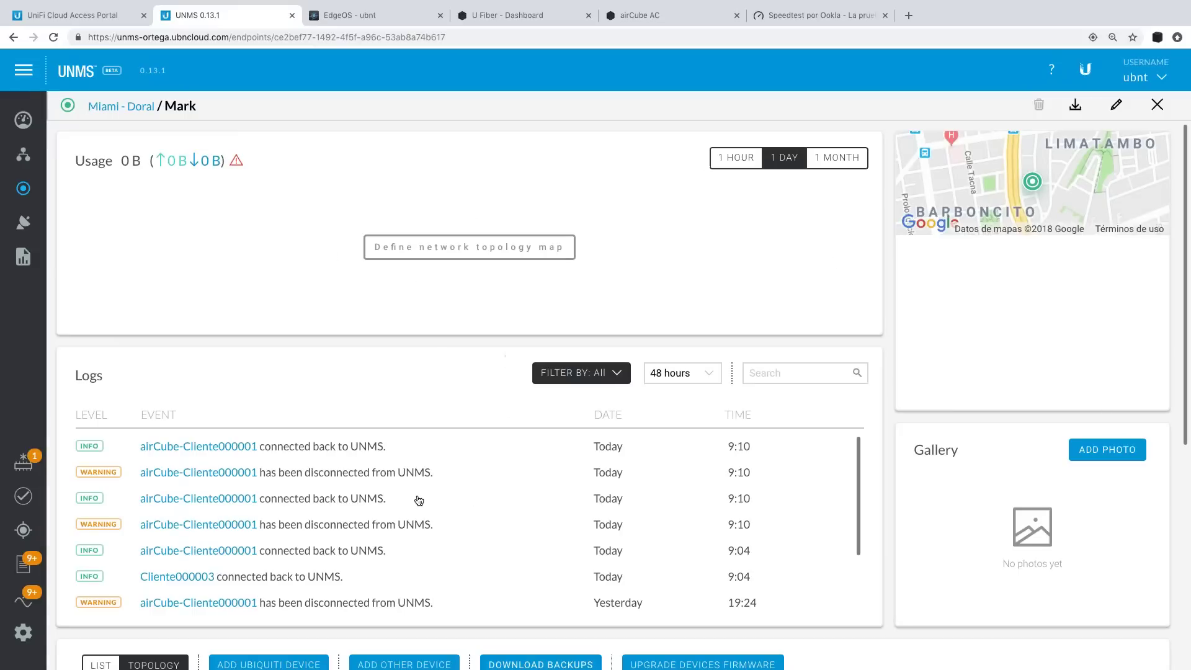
Show the client's airCube-Cliente000001 and Cliente000003 devices as a list, then go to all Devices.
scroll(418, 500, "down", 6)
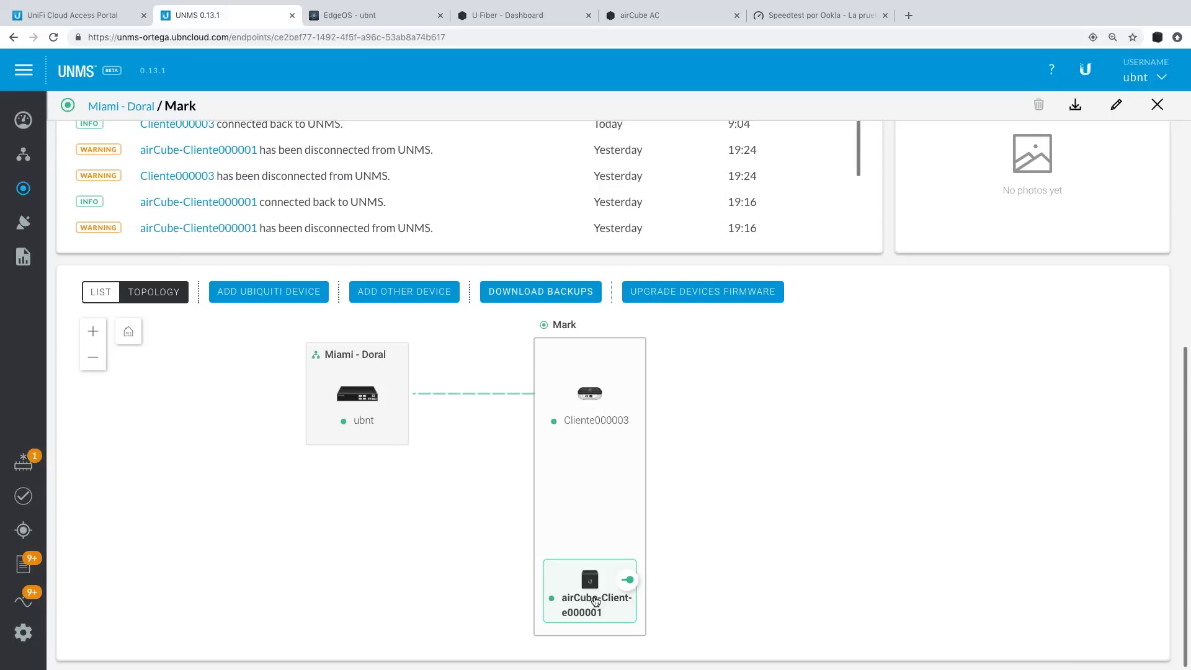
left_click(99, 291)
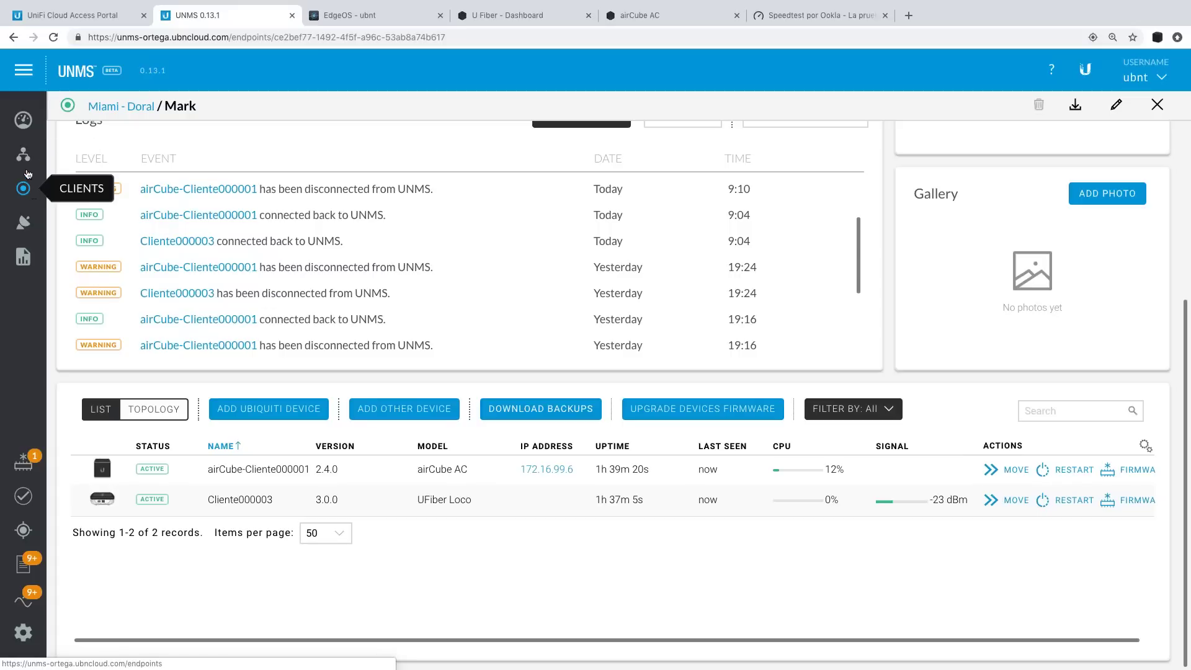
left_click(24, 224)
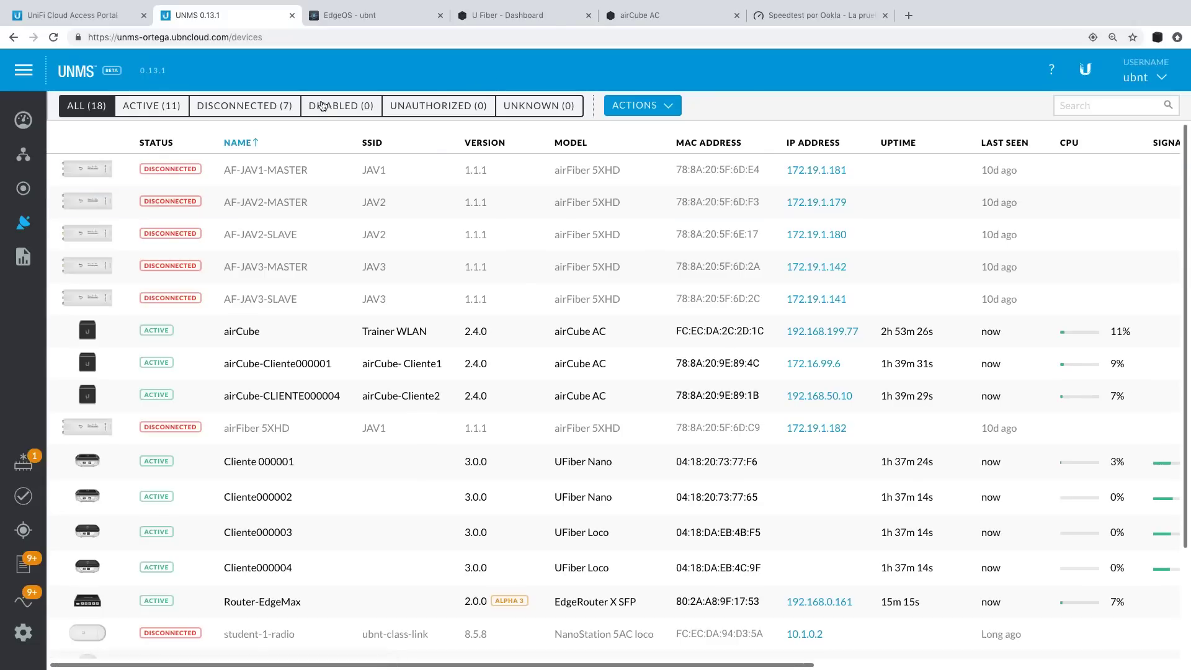
Filter to the 11 active devices, open ubnt UFiber OLT 4, and review its six ports.
left_click(168, 114)
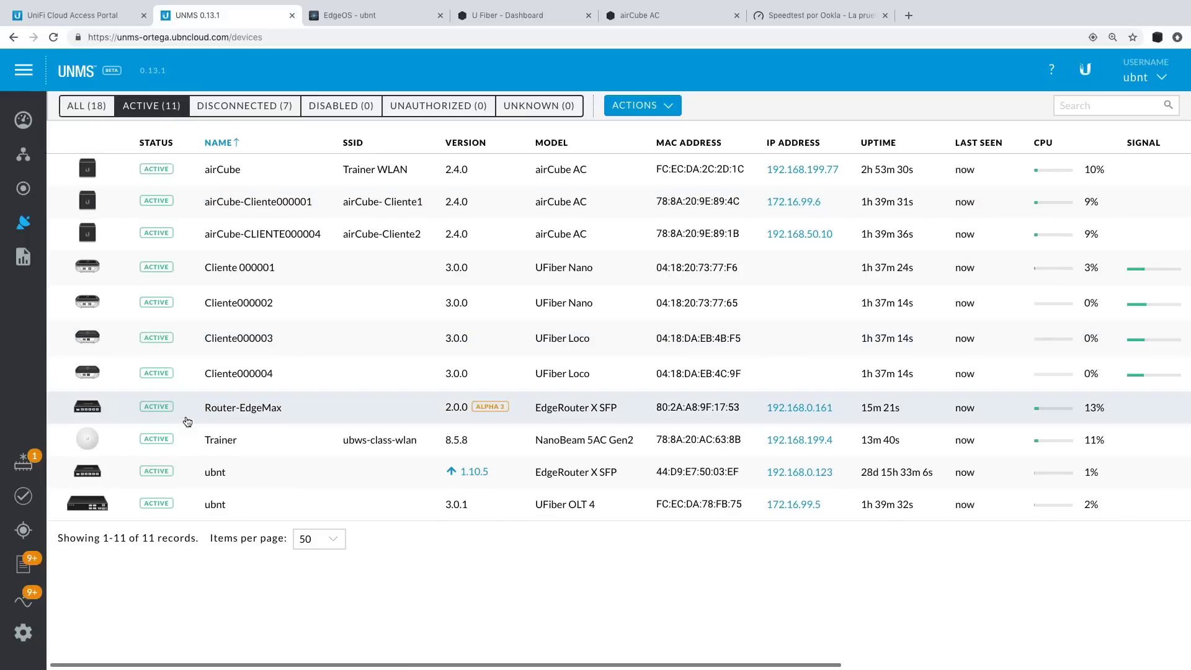
left_click(266, 507)
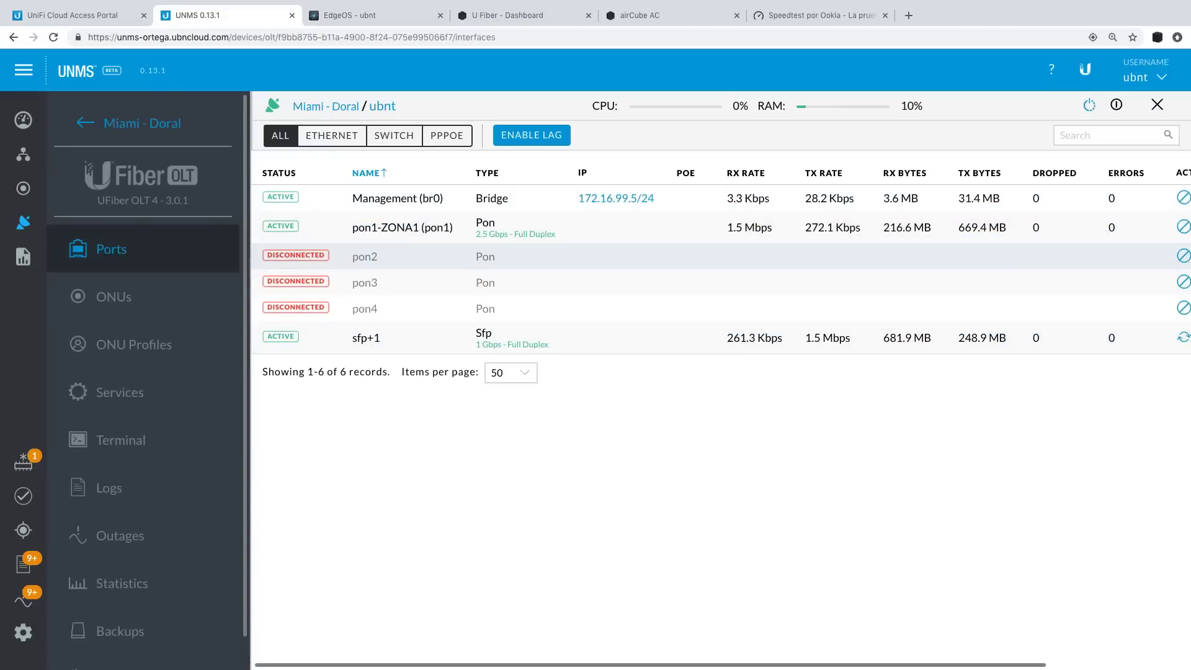
scroll(960, 252, "right", 3)
scroll(960, 252, "left", 3)
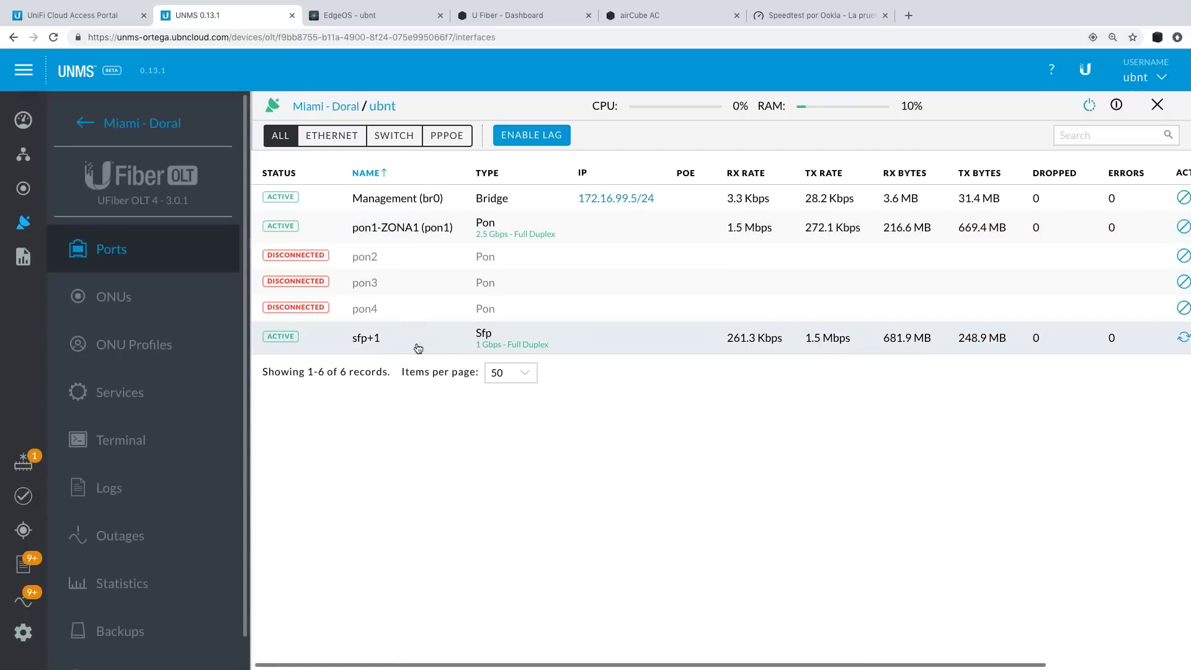
scroll(775, 350, "right", 3)
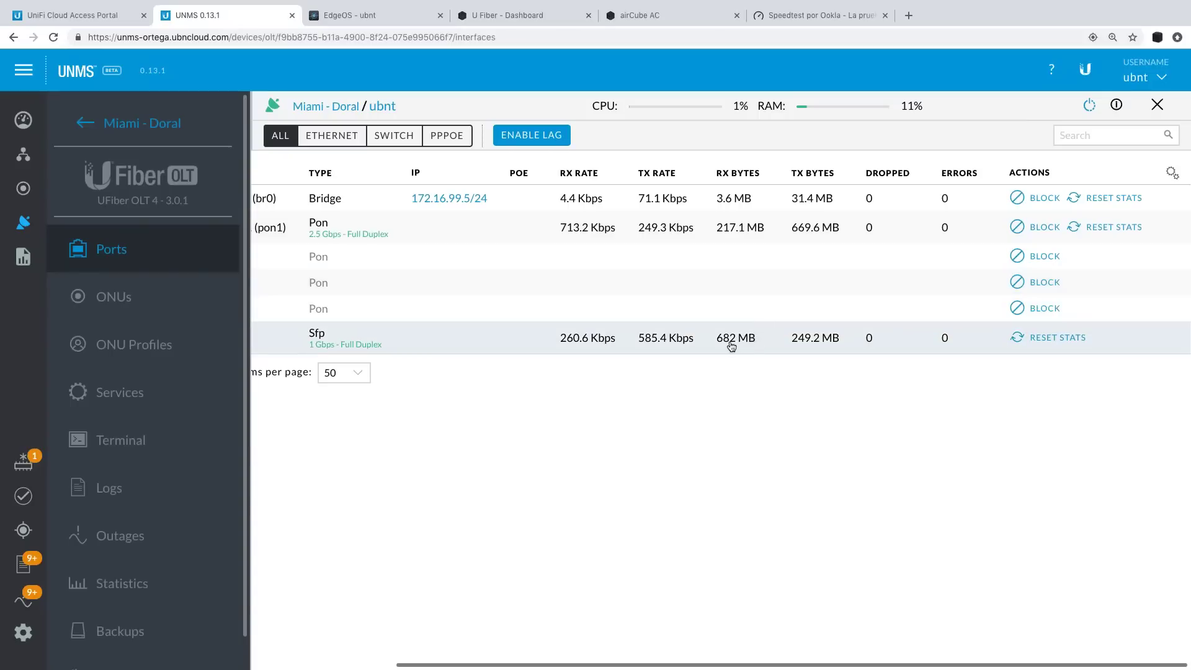
scroll(729, 346, "left", 1)
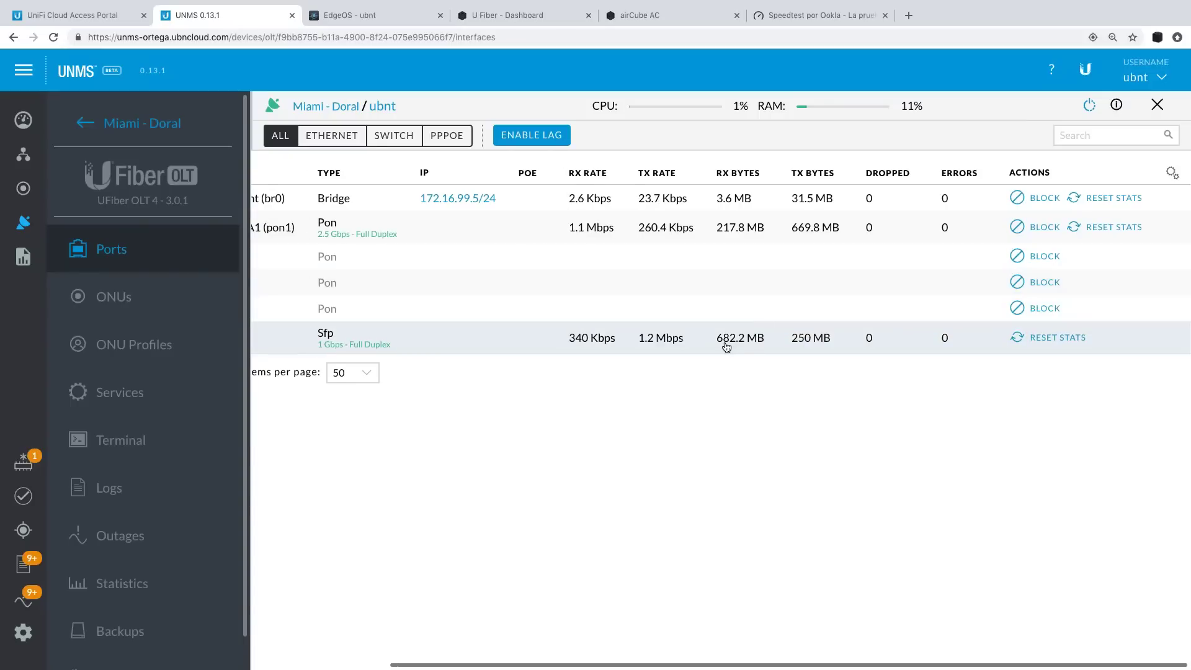
scroll(726, 346, "left", 1)
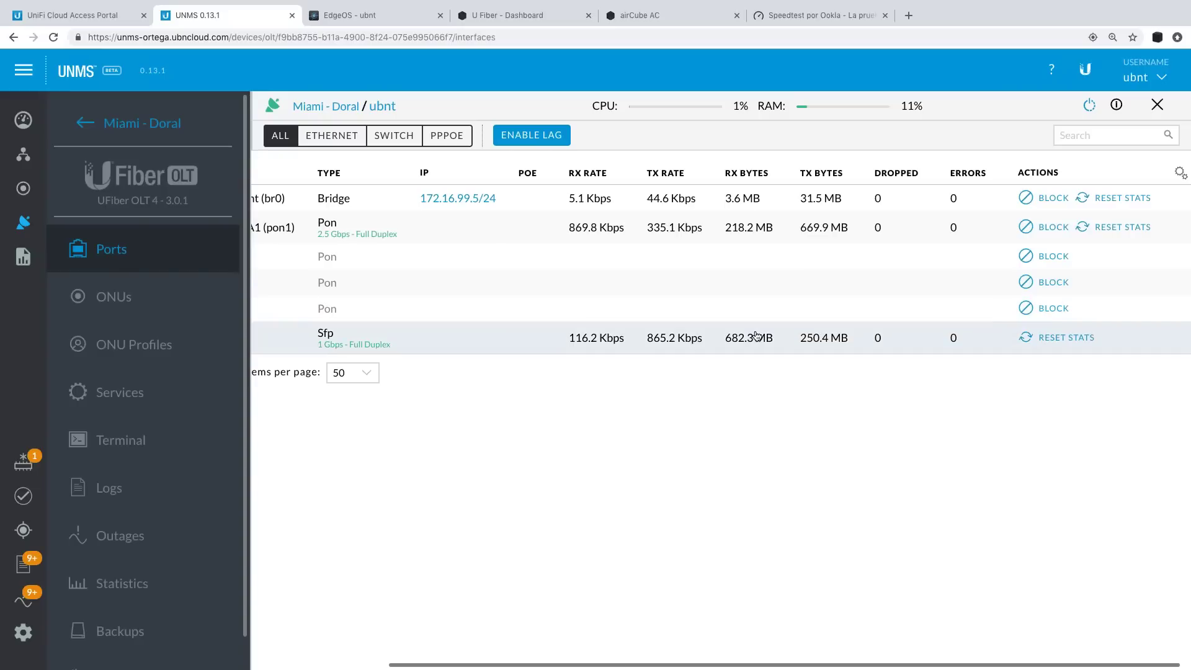
scroll(756, 336, "left", 10)
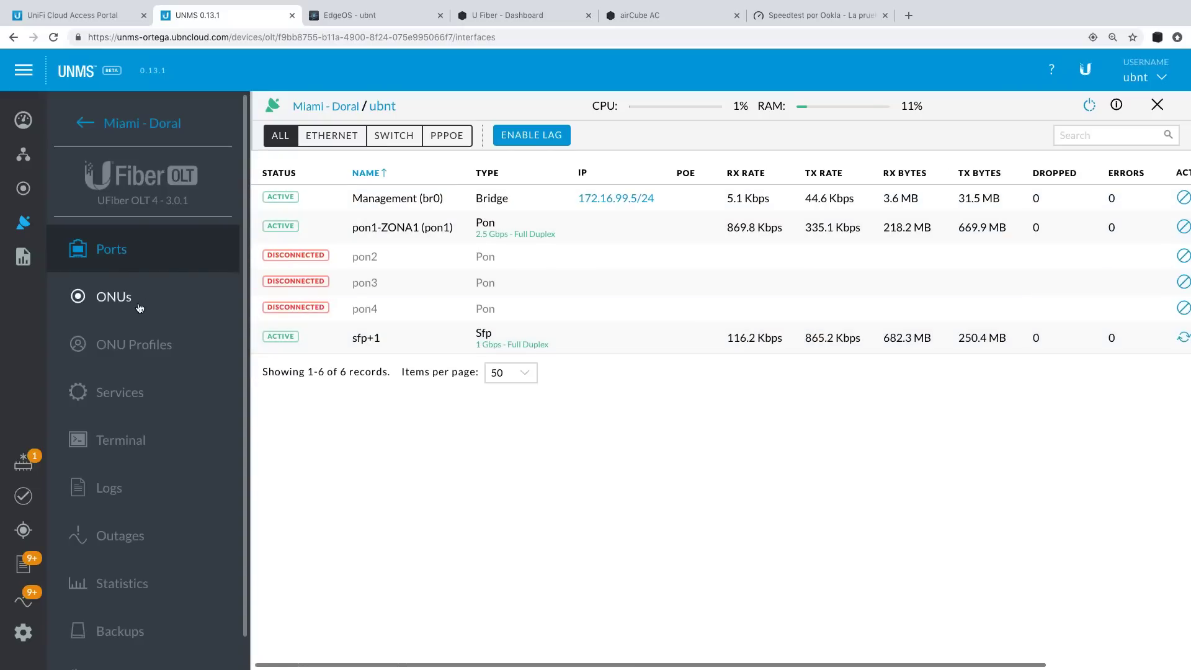
left_click(118, 298)
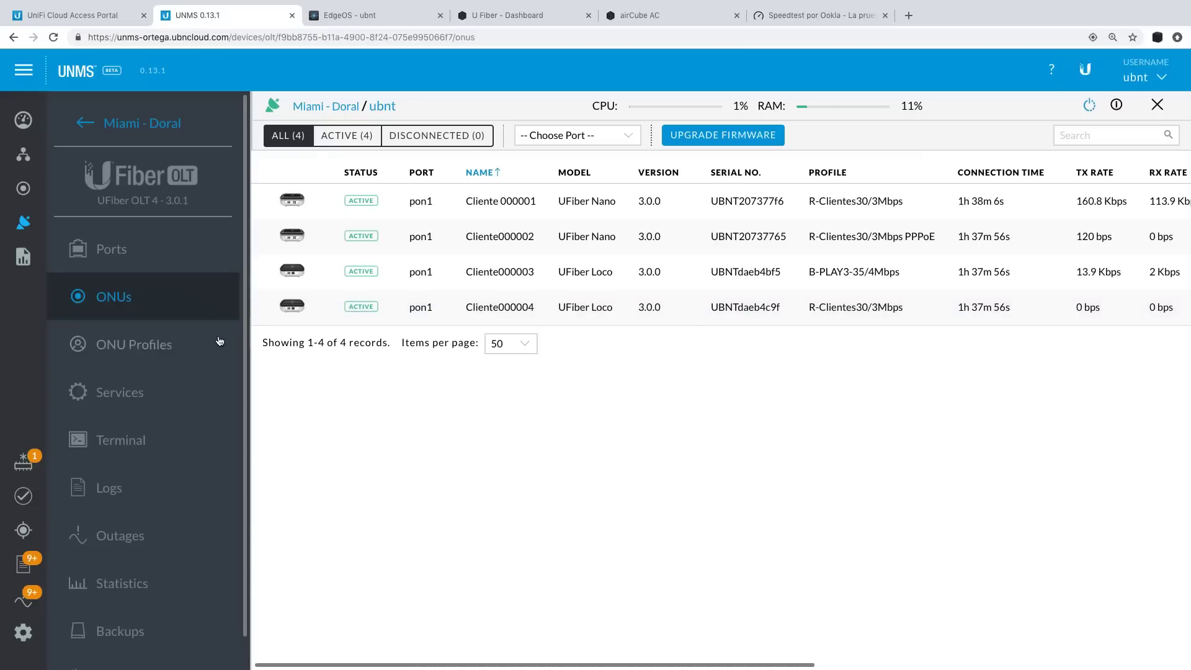
Browse the OLT's ONU Profiles, Services and Statistics, then review its four pon1 ONUs.
left_click(190, 349)
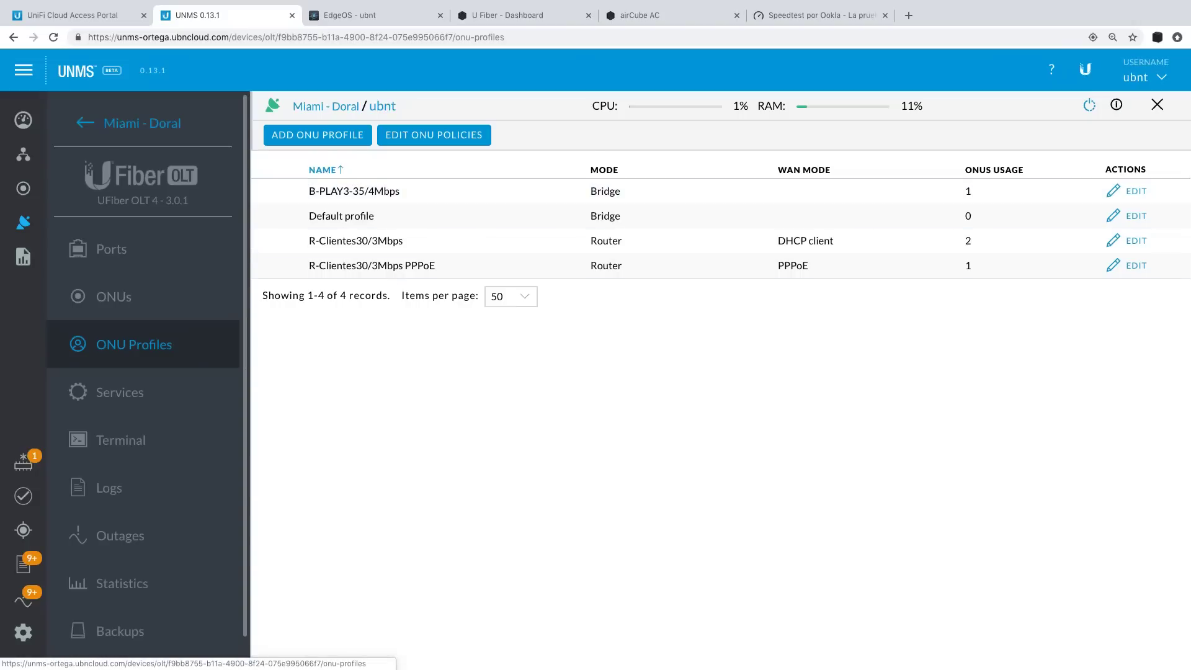
left_click(141, 400)
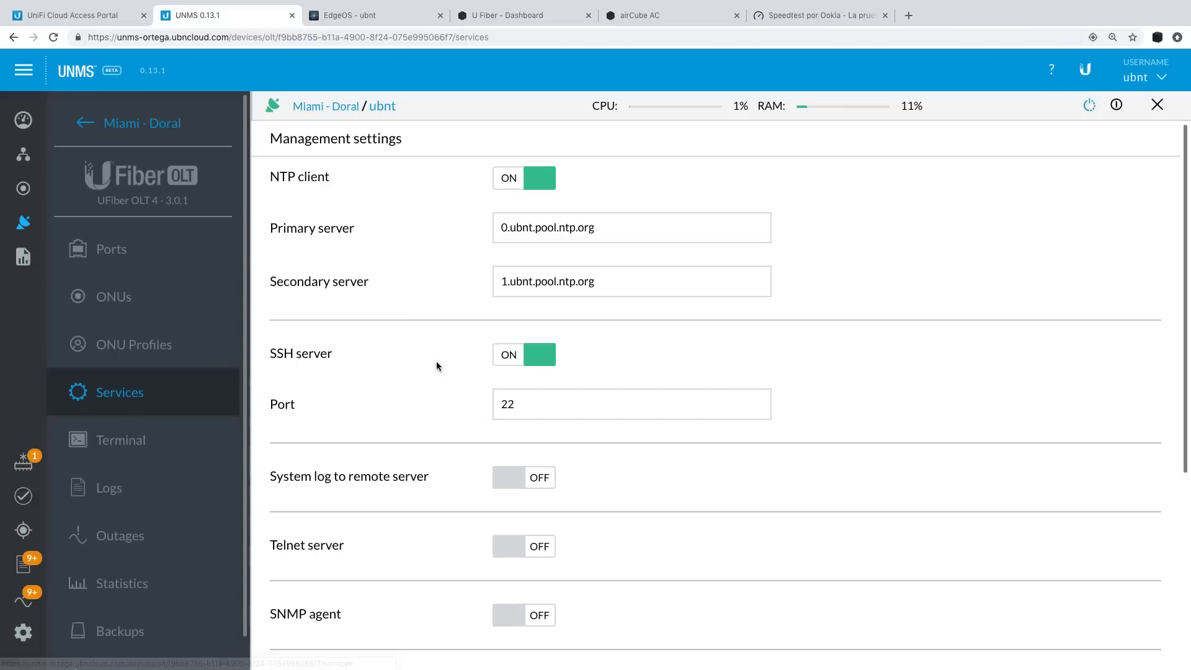
scroll(131, 566, "down", 1)
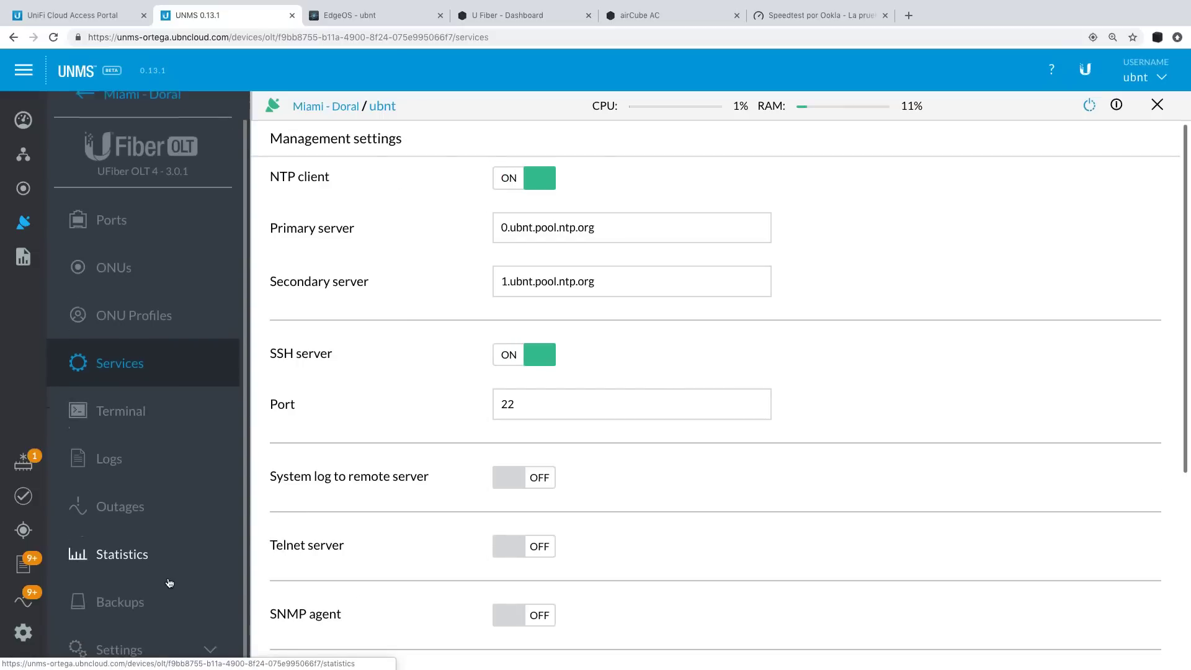
left_click(131, 566)
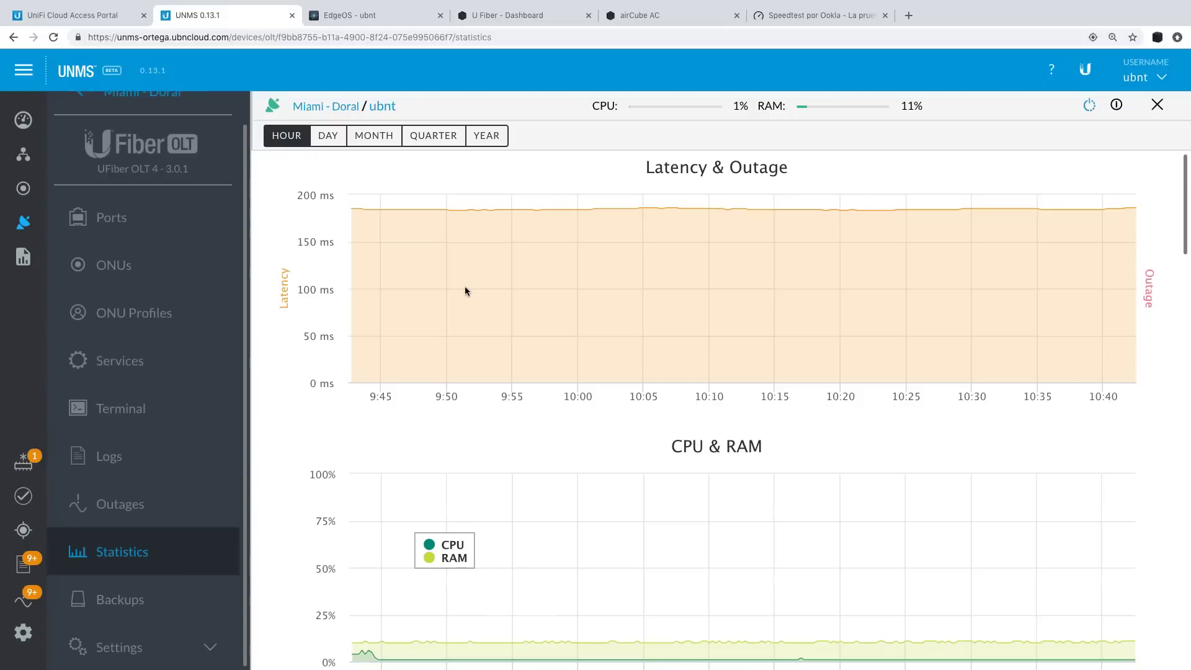
left_click(131, 268)
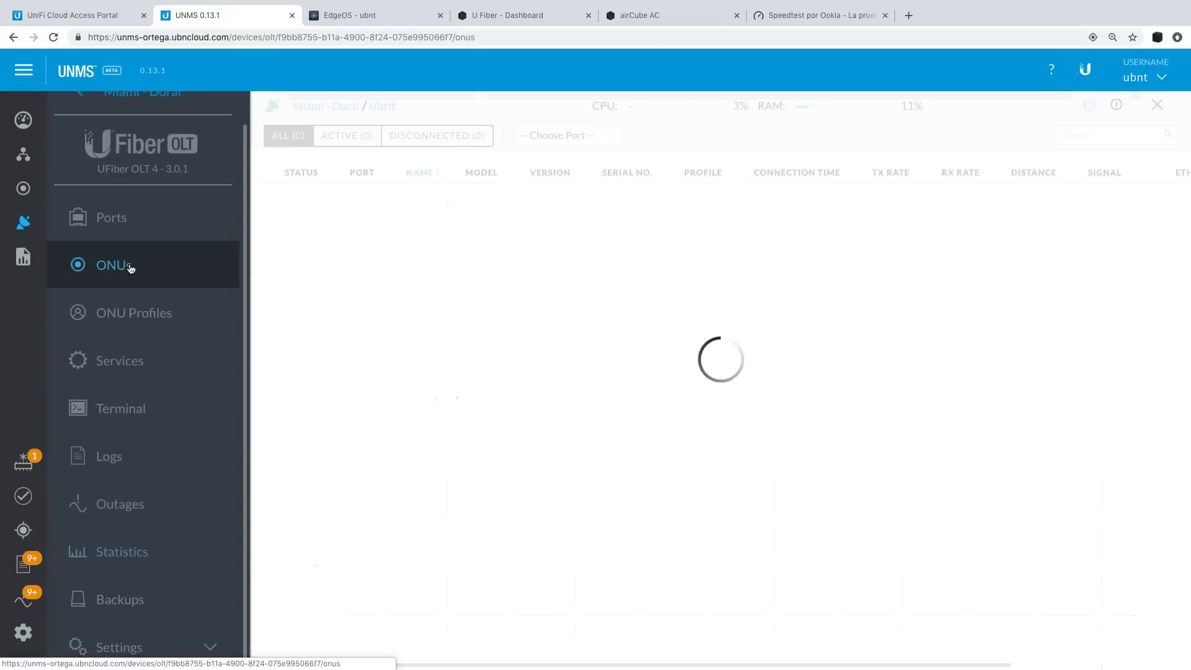
scroll(546, 219, "right", 5)
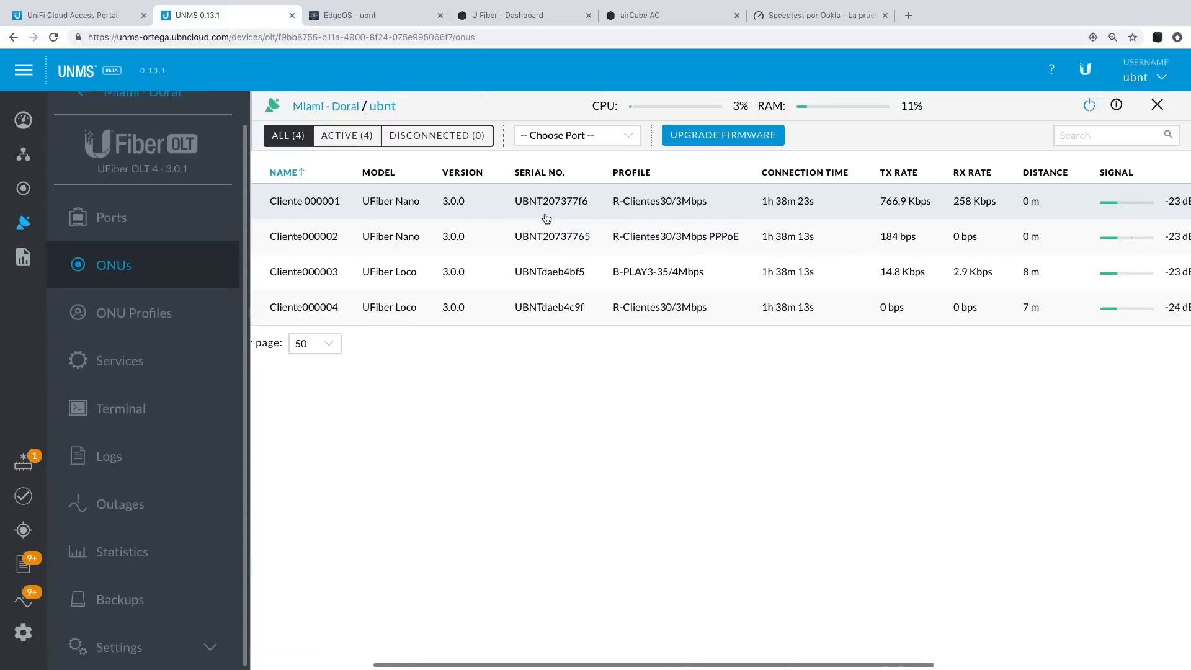
scroll(738, 212, "left", 5)
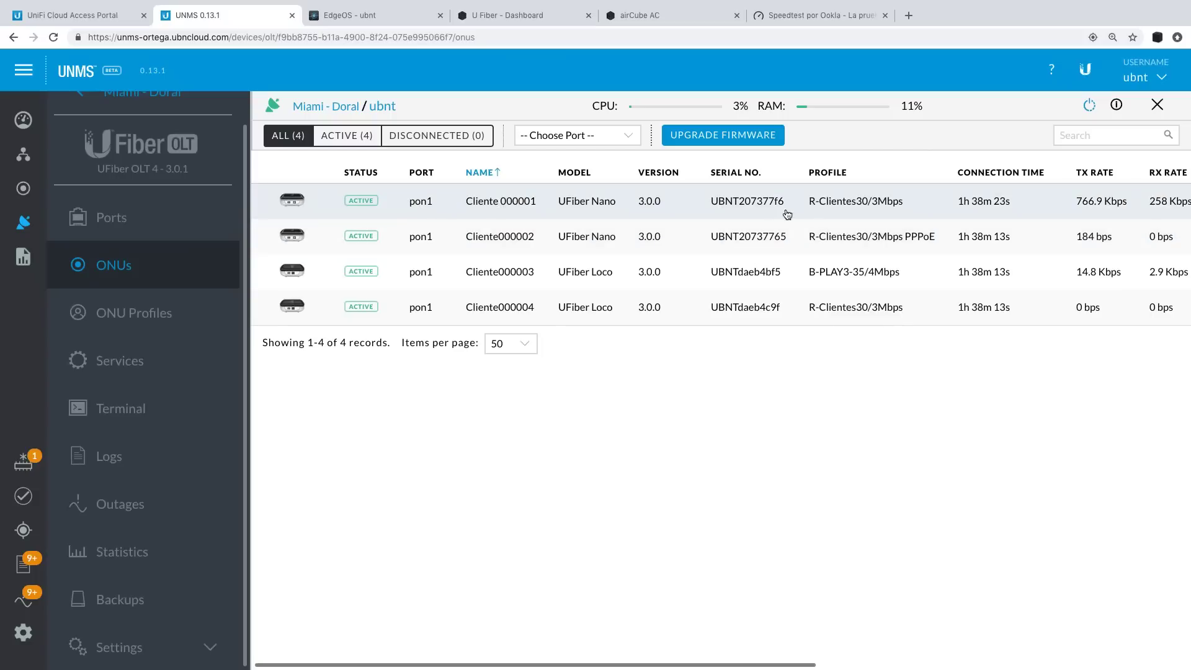
Open ONU Cliente 000001 and scroll through its statistics.
left_click(493, 201)
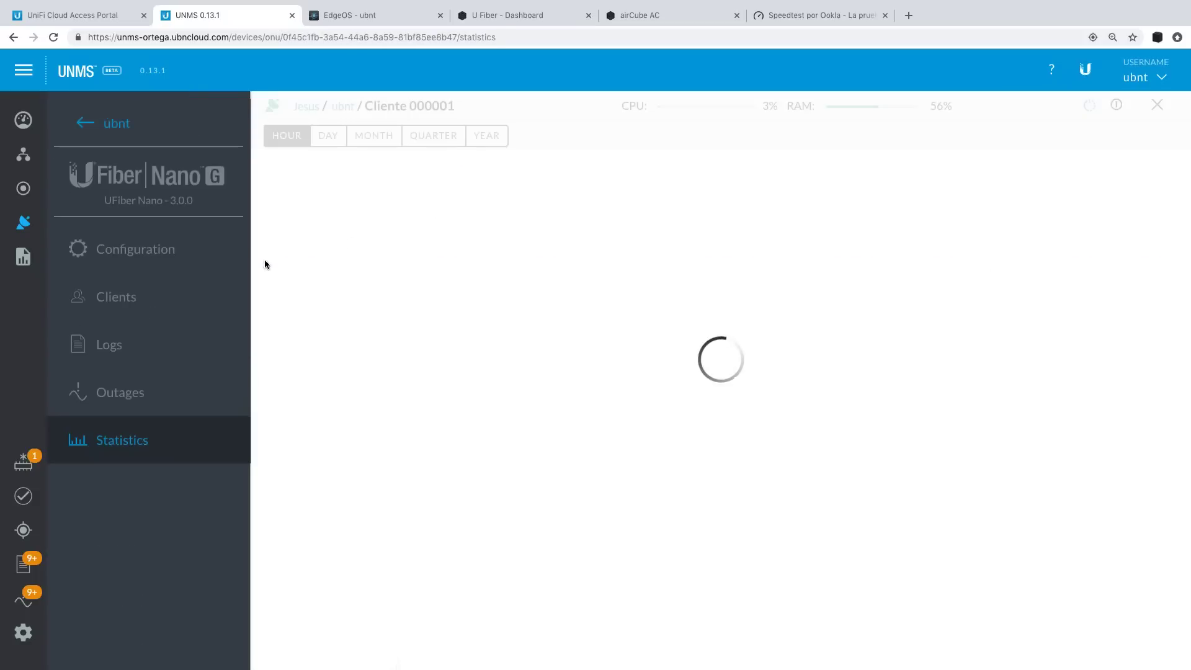
scroll(761, 321, "down", 3)
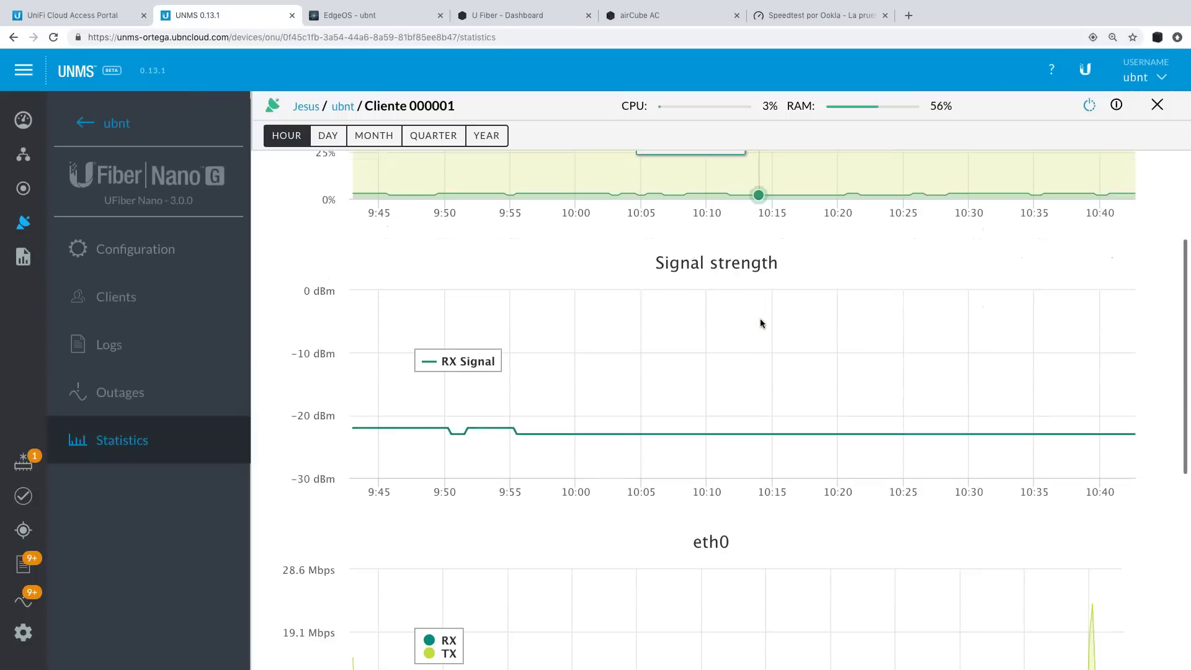
scroll(761, 322, "up", 1)
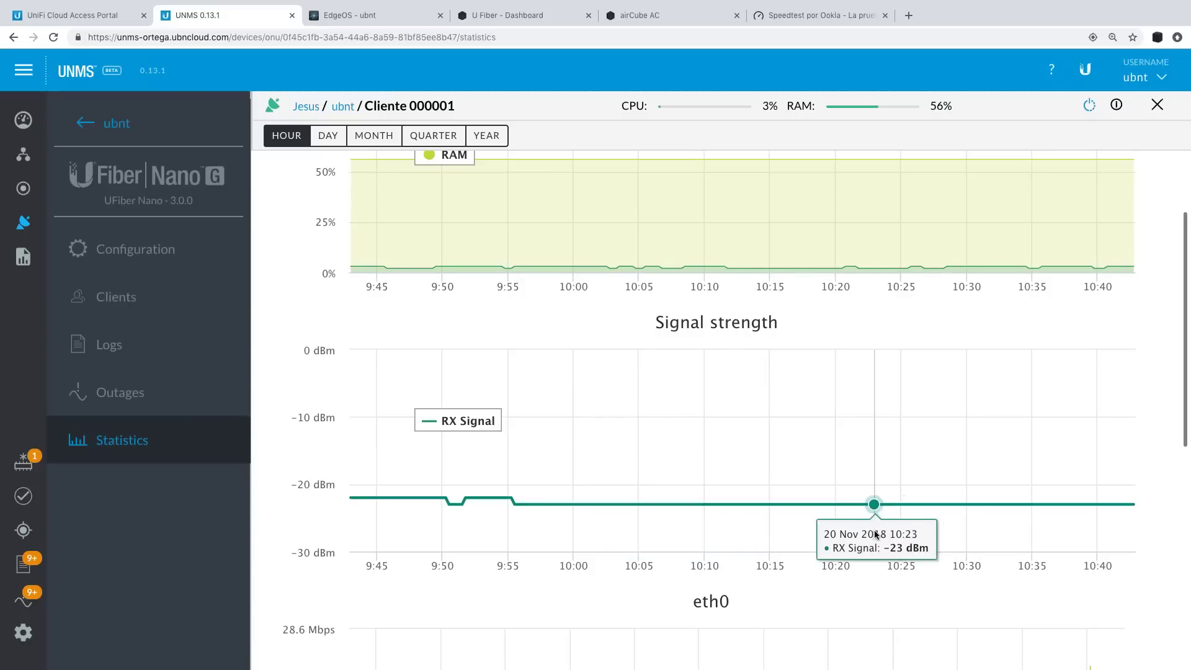
scroll(876, 535, "down", 2)
scroll(875, 535, "down", 2)
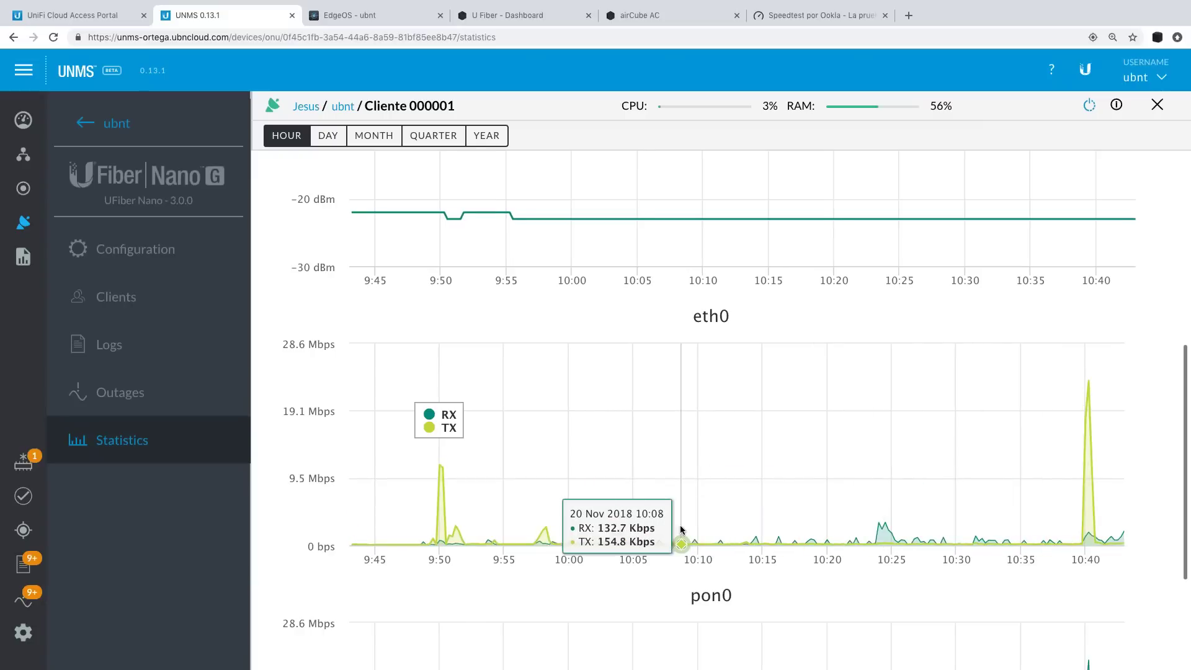
scroll(610, 528, "down", 3)
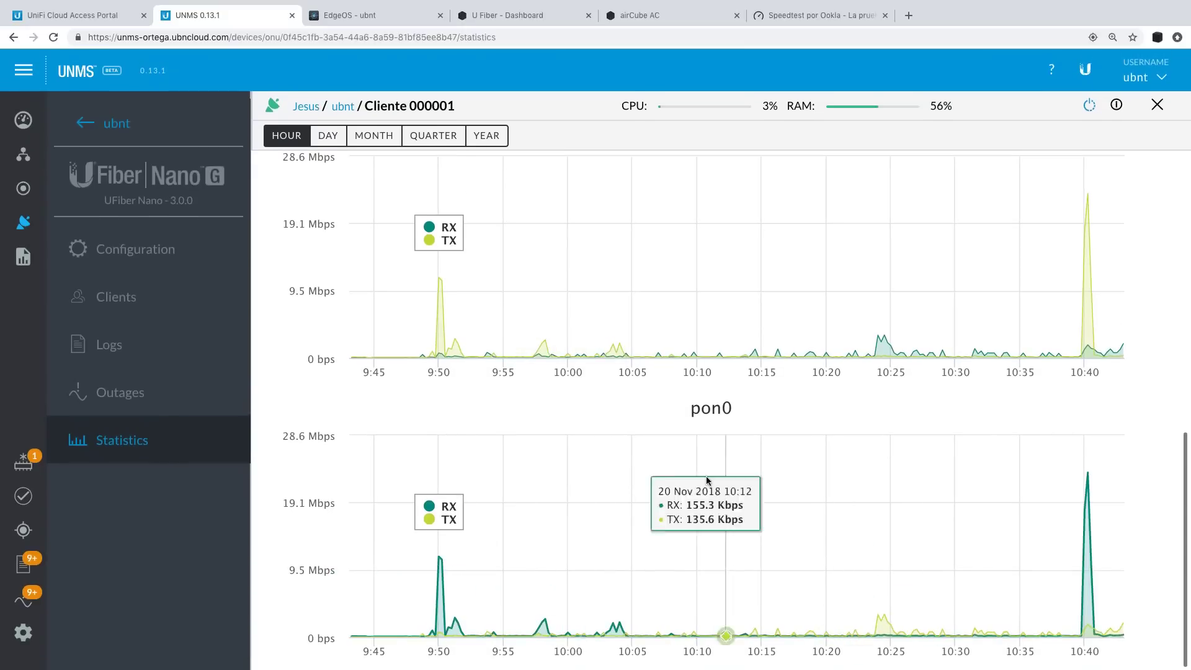
scroll(710, 496, "up", 6)
scroll(708, 480, "up", 3)
Check the ONU's Clients and Configuration pages, then open the Unknown IPs report of 94 addresses.
left_click(114, 298)
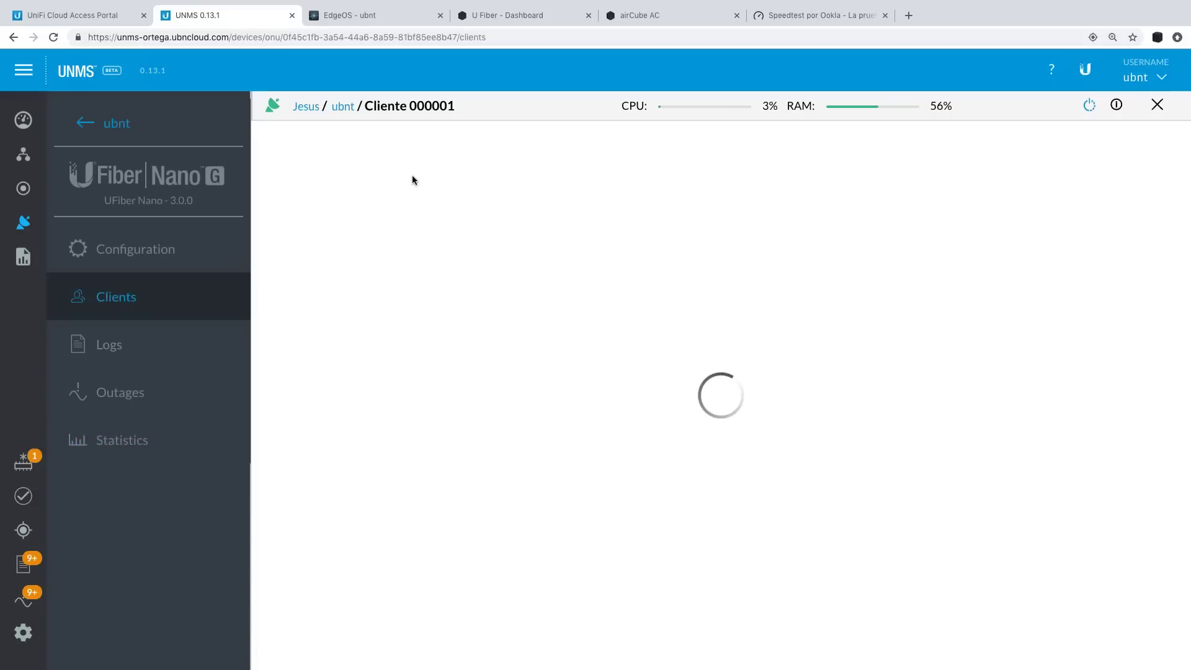
left_click(162, 261)
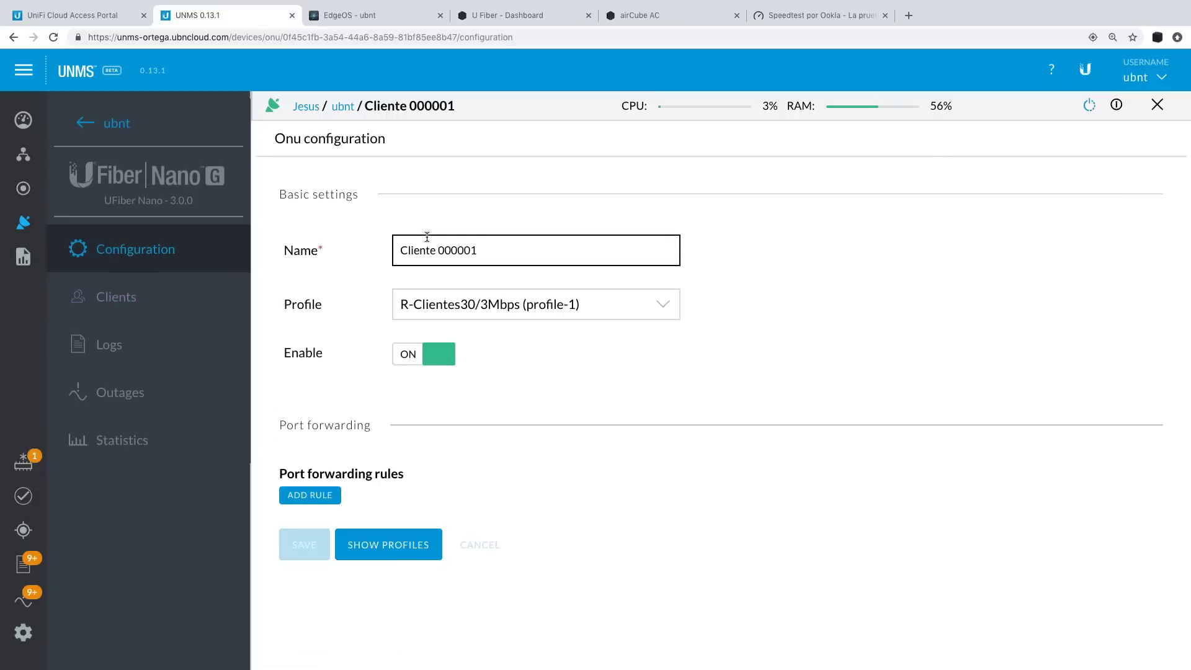
left_click(23, 256)
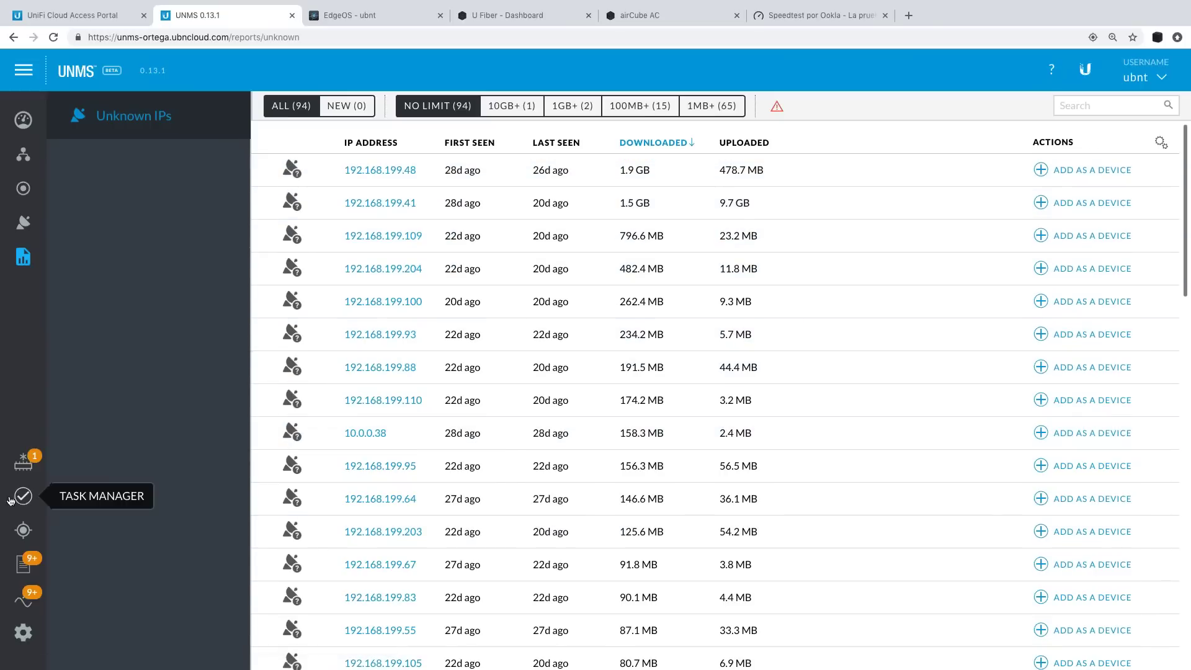
Scroll through the Firmware Manager list, then view and close the event Logs.
left_click(26, 468)
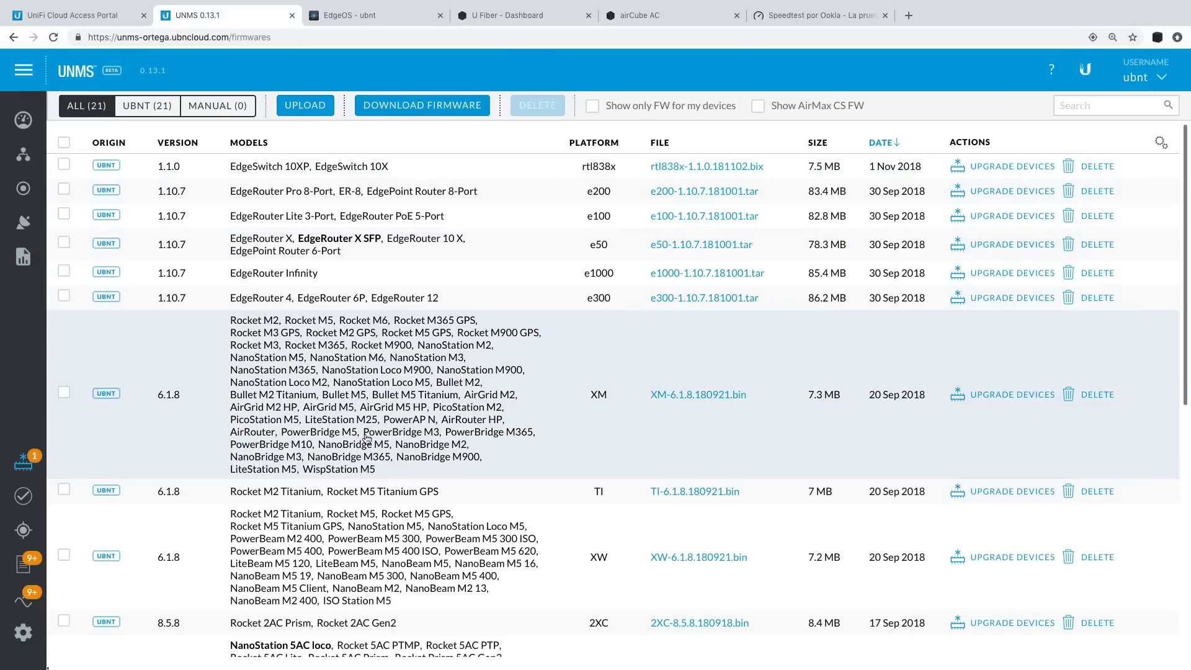
scroll(376, 446, "down", 2)
scroll(390, 402, "down", 3)
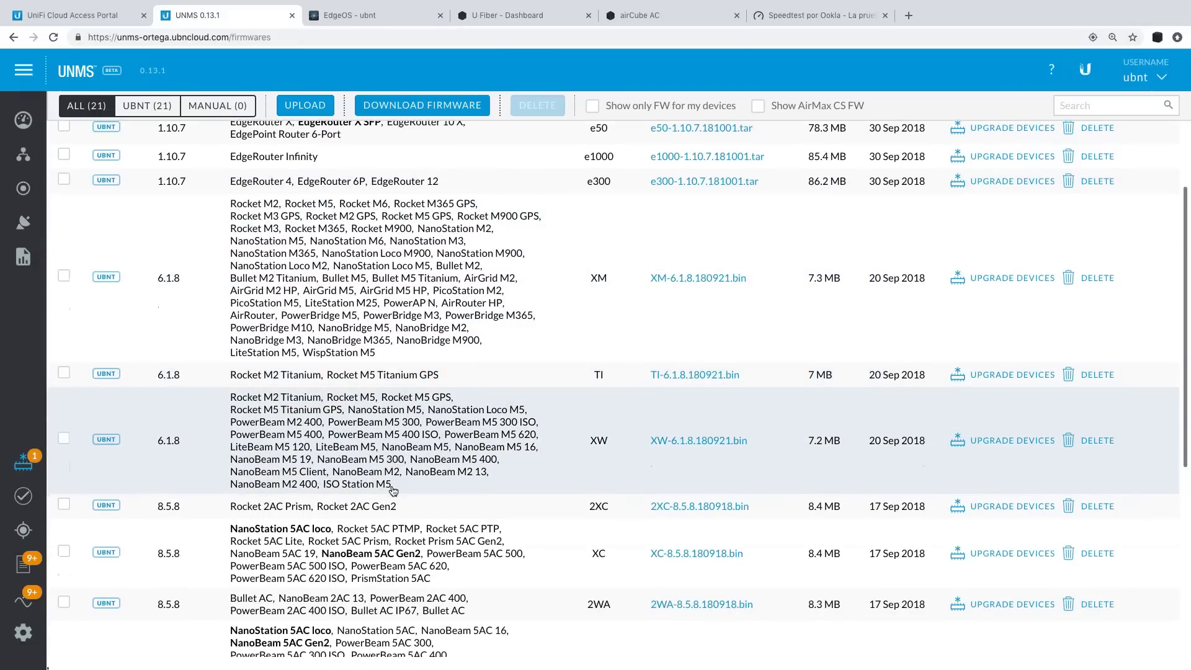
scroll(265, 378, "down", 5)
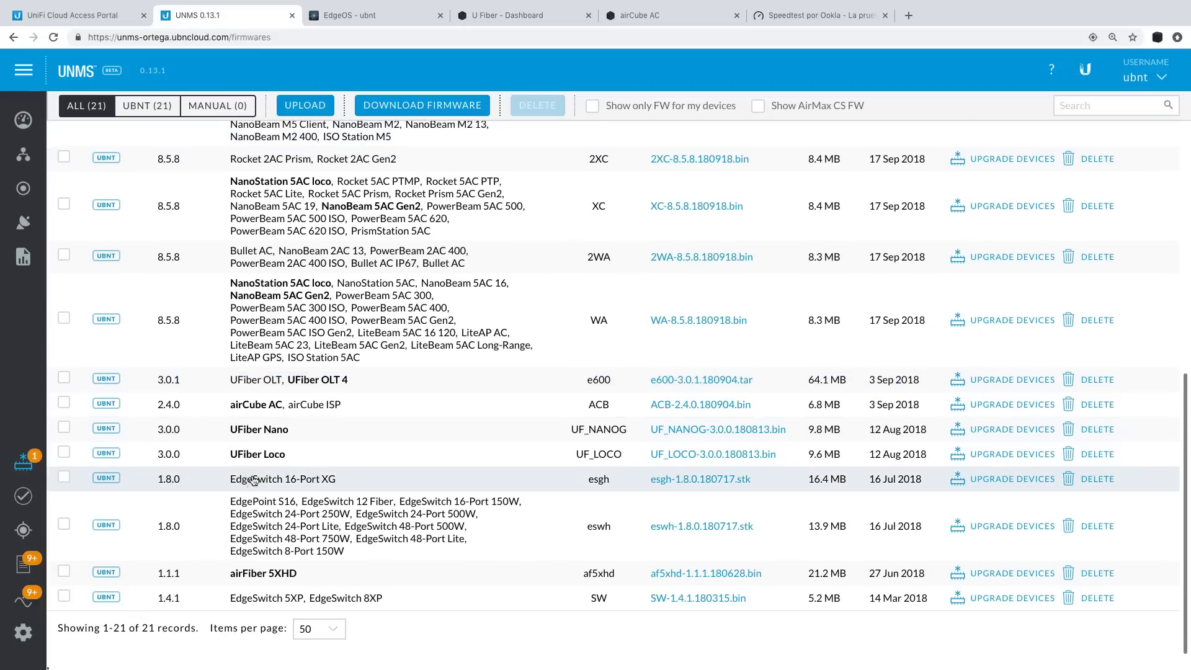
left_click(26, 569)
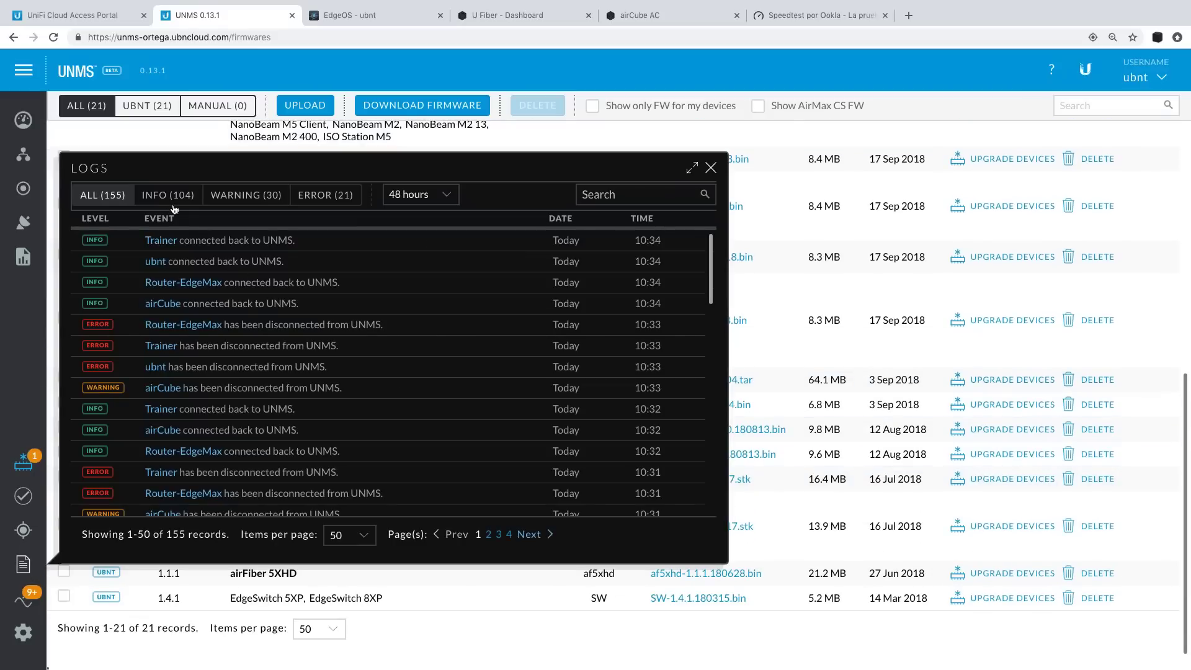
scroll(526, 300, "down", 6)
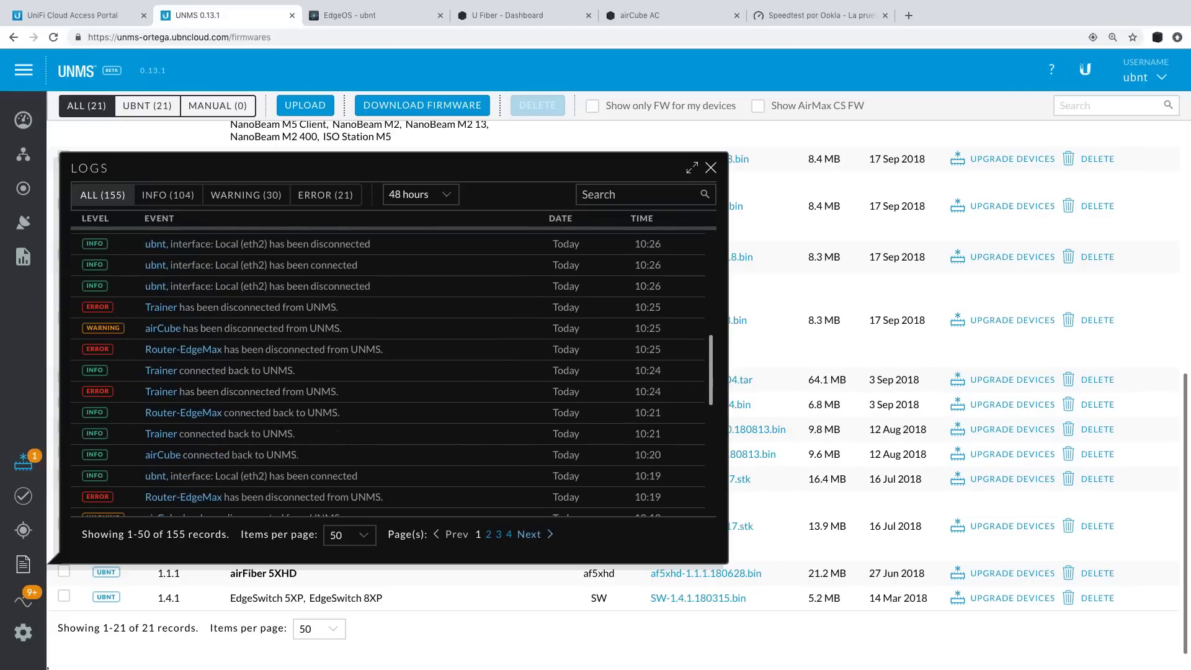
left_click(712, 168)
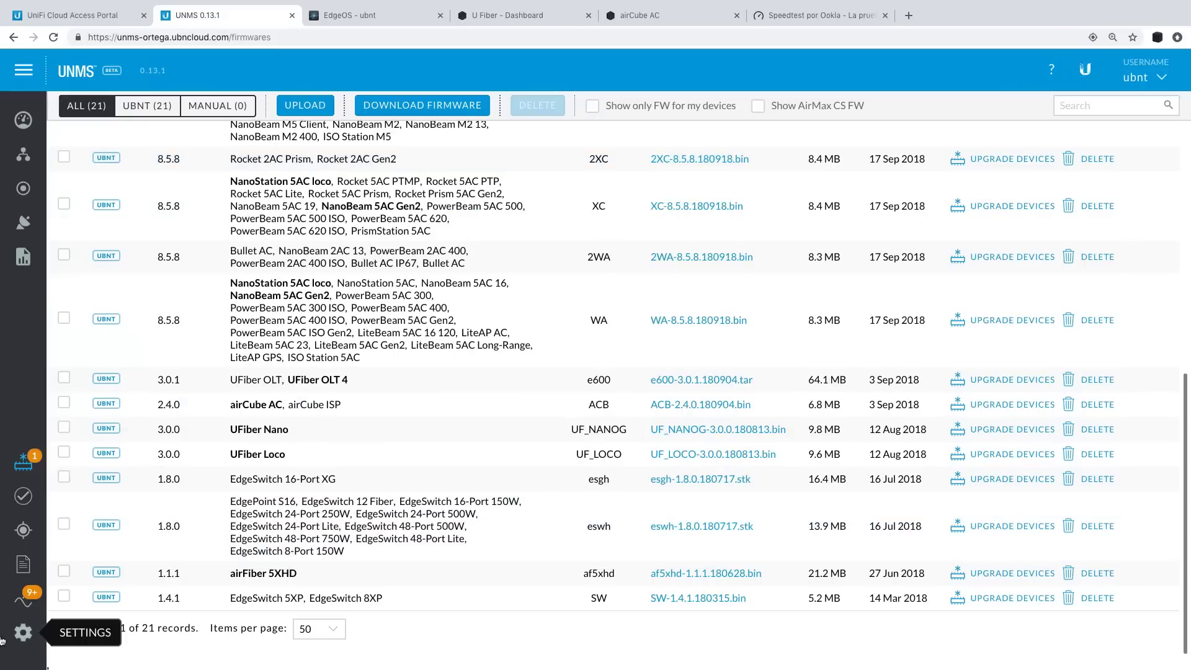
Tour the Maintenance, Server, Devices, Discovery and Users settings pages, then return to Devices.
left_click(23, 632)
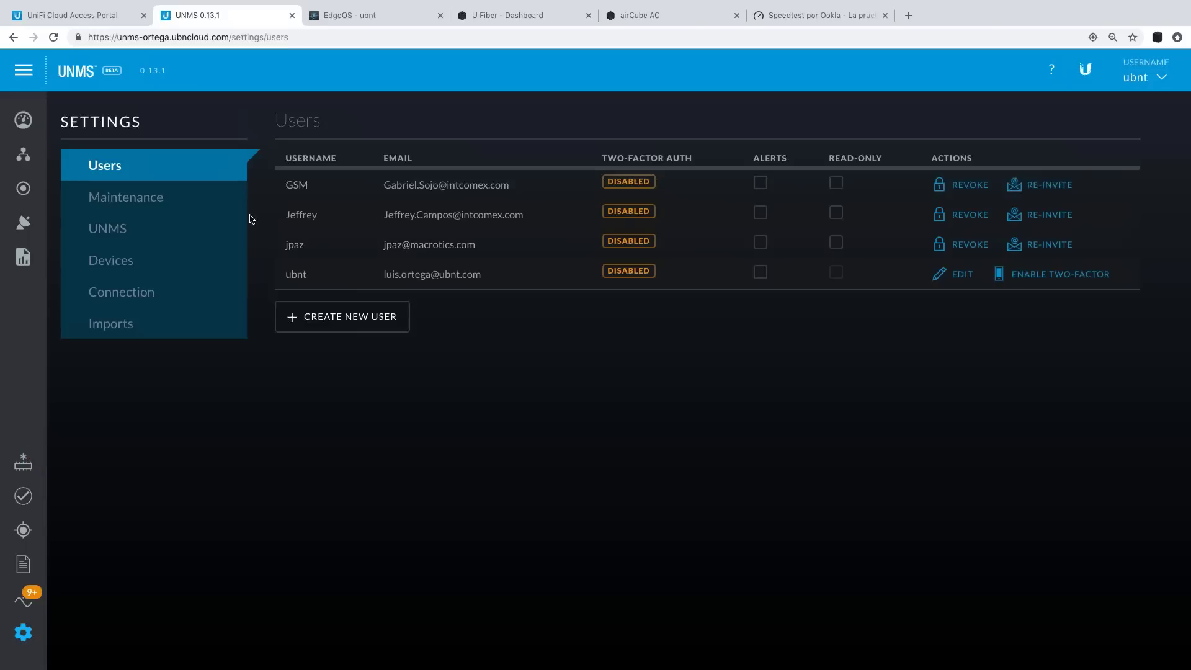
left_click(182, 208)
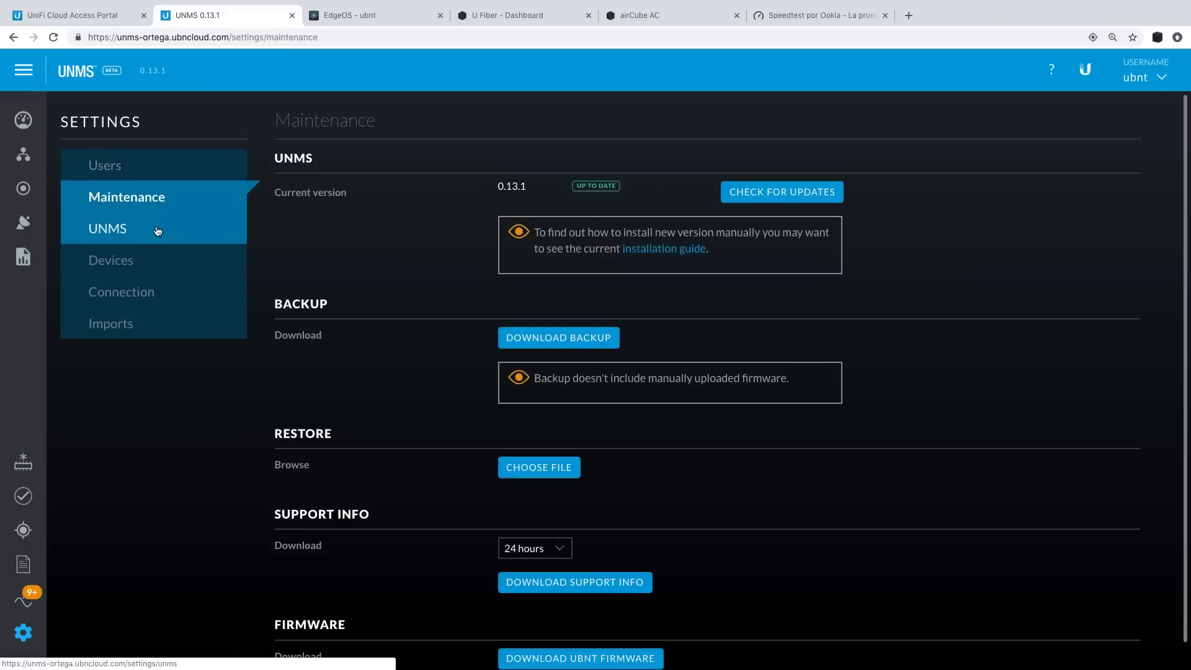
left_click(155, 228)
left_click(148, 256)
left_click(152, 290)
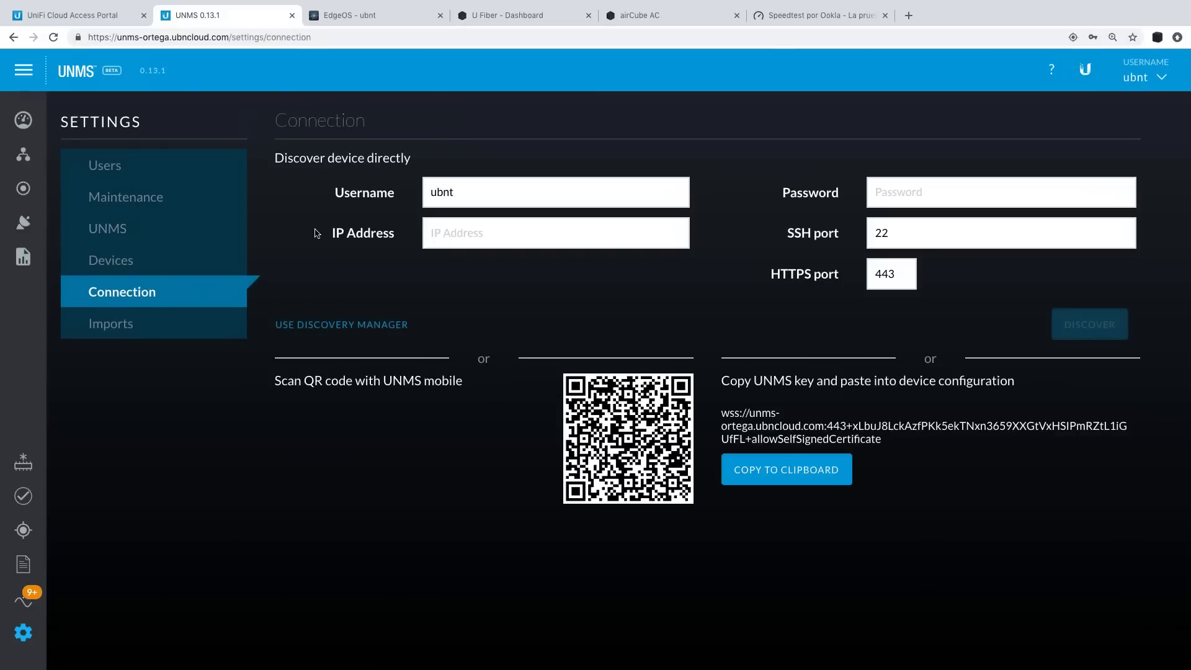
left_click(167, 166)
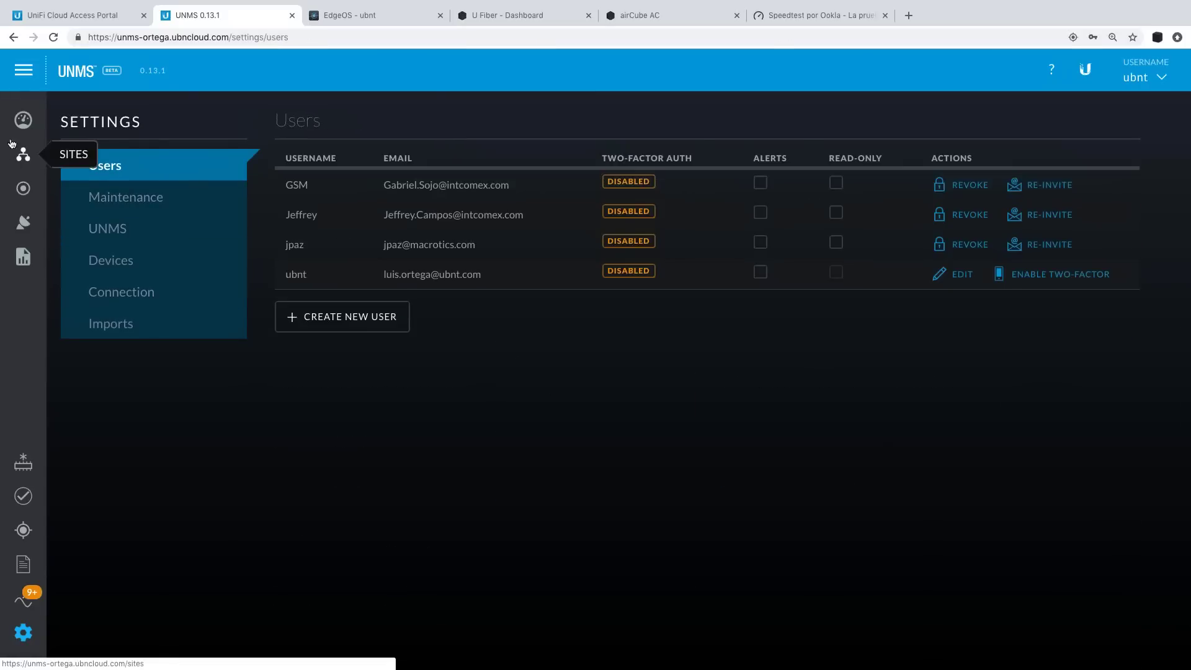
left_click(21, 121)
left_click(21, 228)
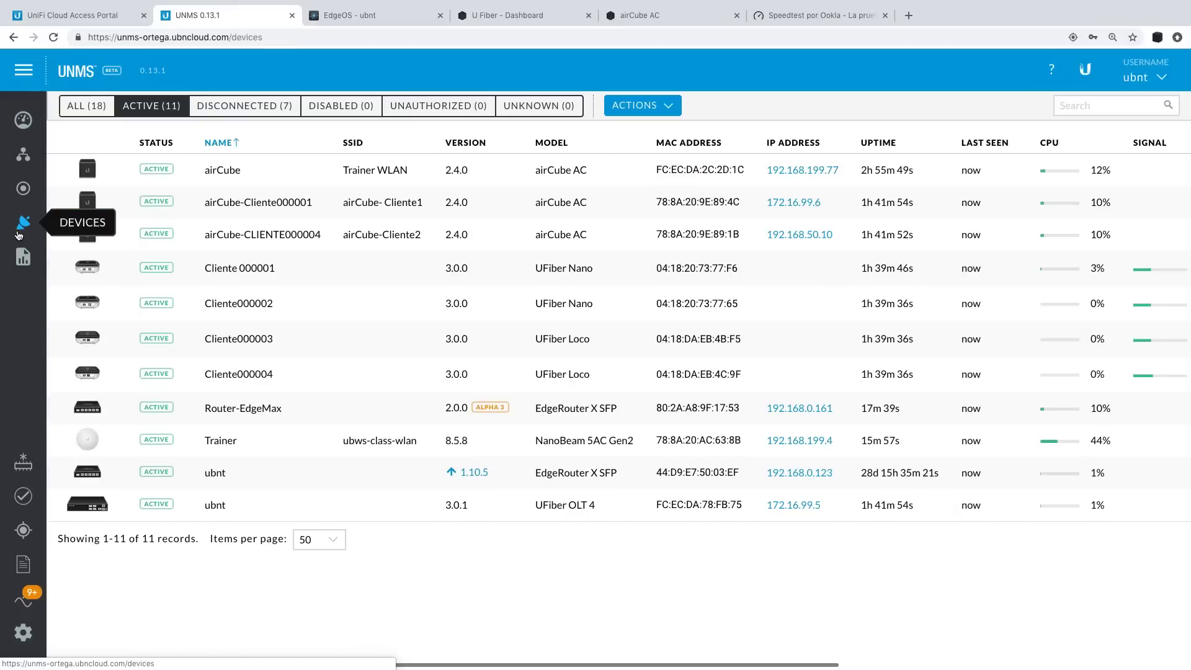
Open the airCube-Cliente000001 dashboard and scroll to its WAN (eth0) throughput chart.
left_click(255, 202)
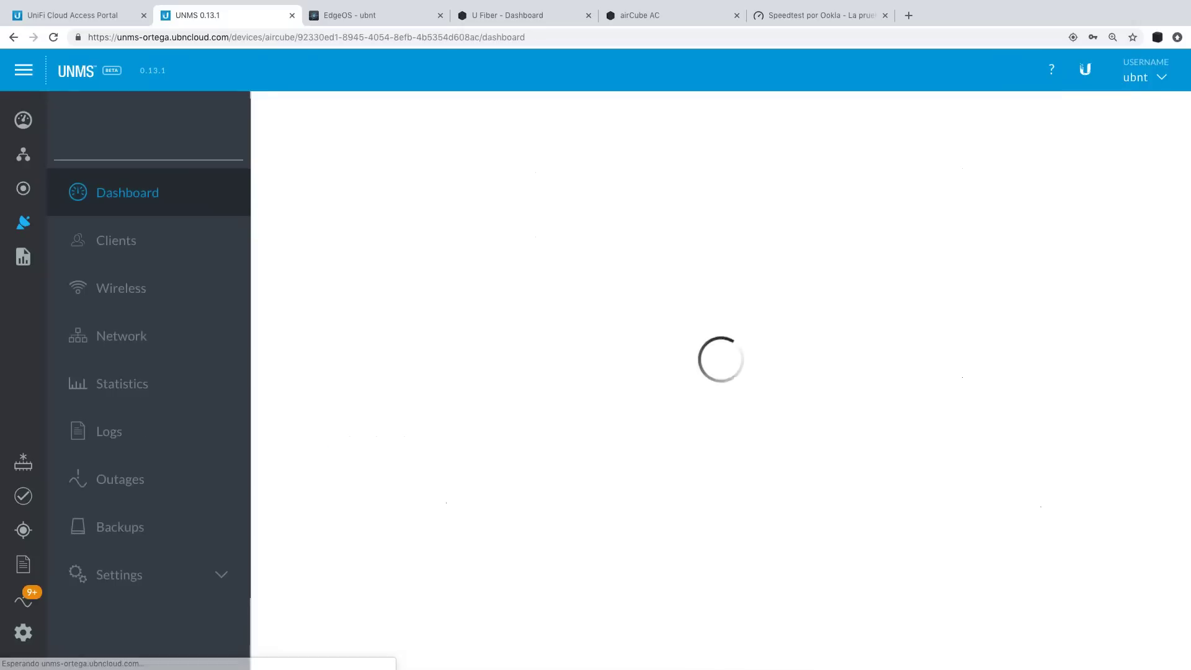
scroll(651, 371, "down", 2)
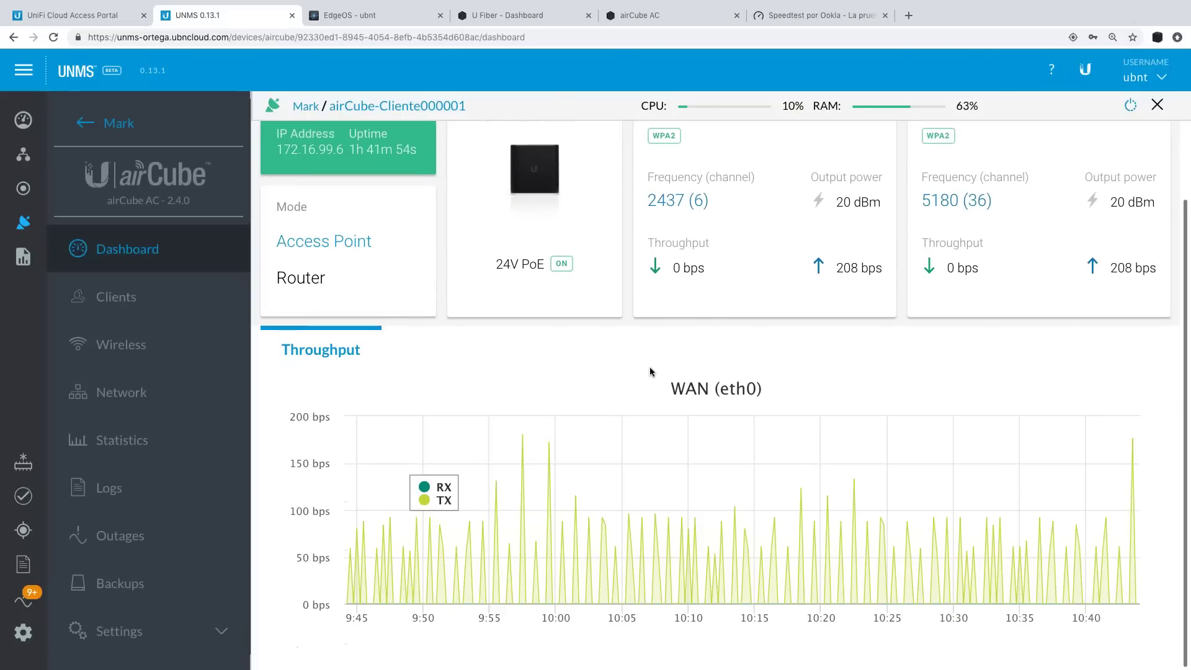
mouse_move(710, 445)
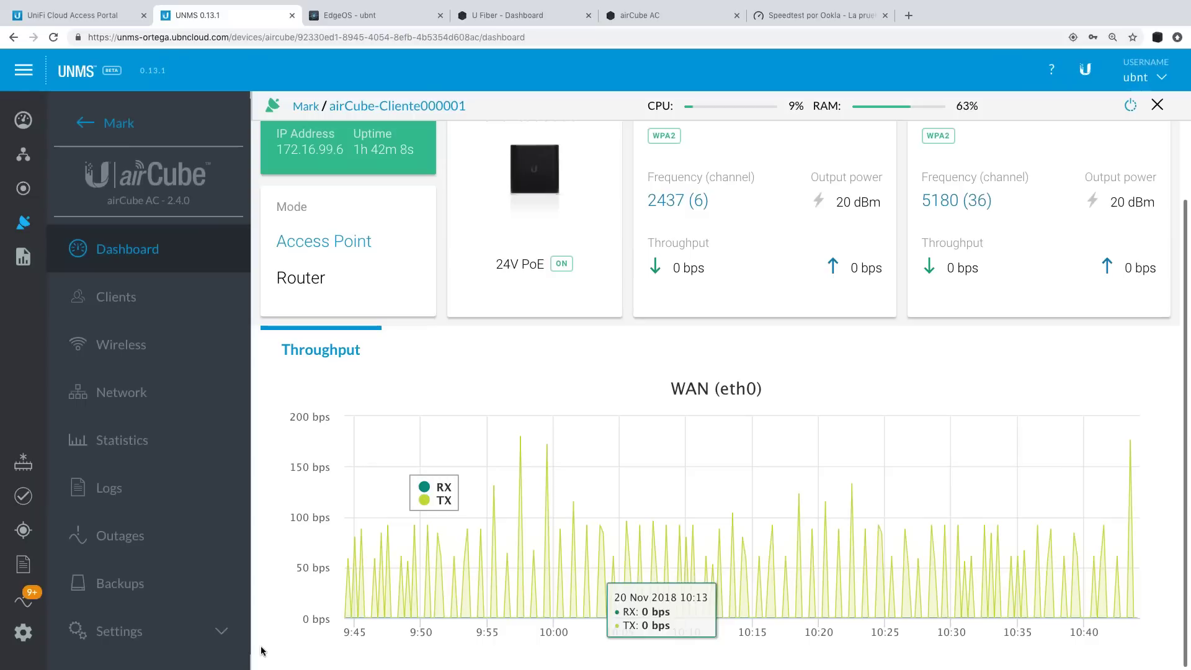
Reload the timed-out OLT web UI and log back in with the device username and password.
left_click(358, 18)
left_click(540, 432)
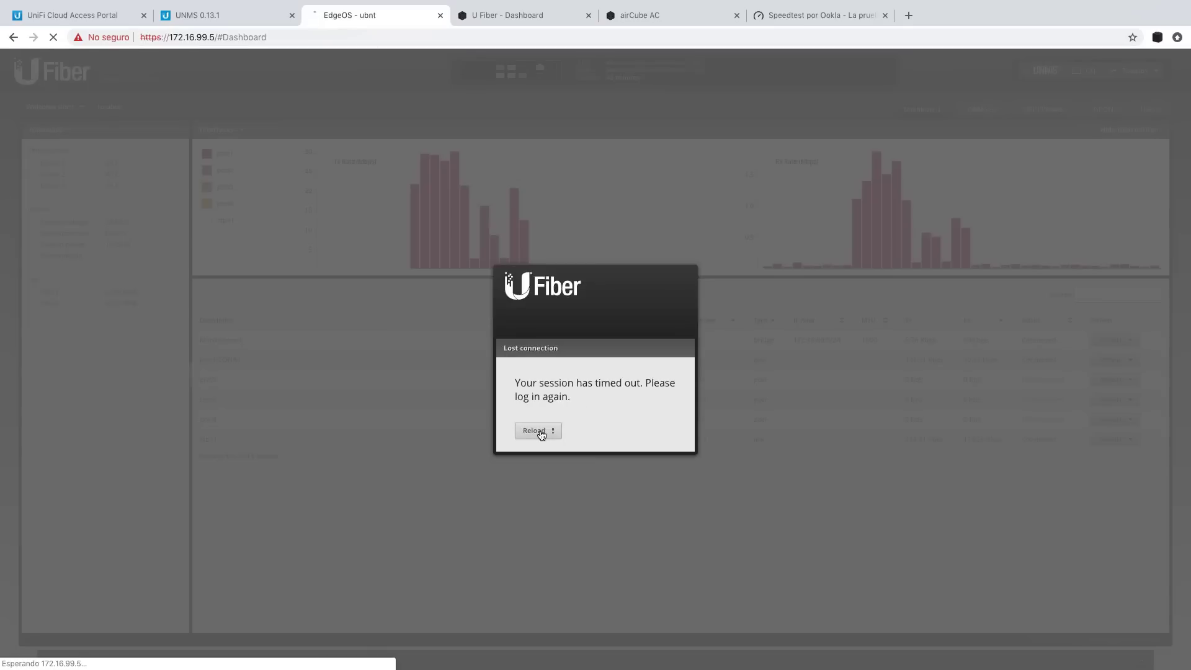
type("ubnt")
key("Tab")
type("ubn")
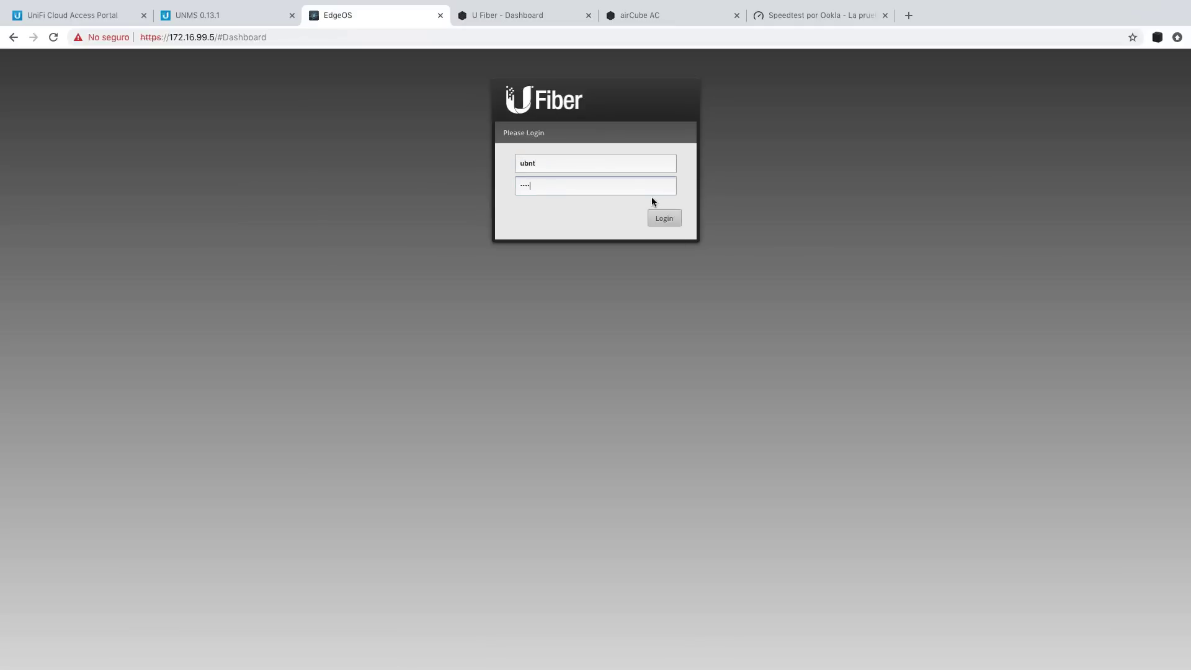
type("t")
key("Return")
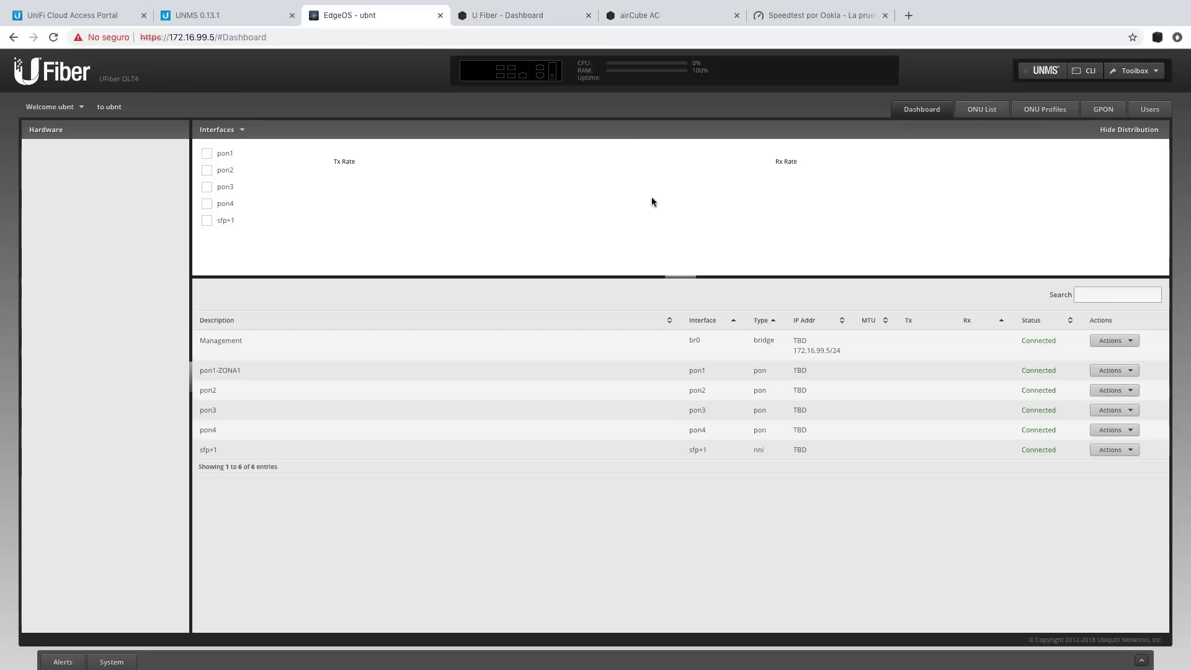
Zoom in on the OLT4 dashboard and select the address 172.16.99.5 in the address bar.
key("ctrl+plus")
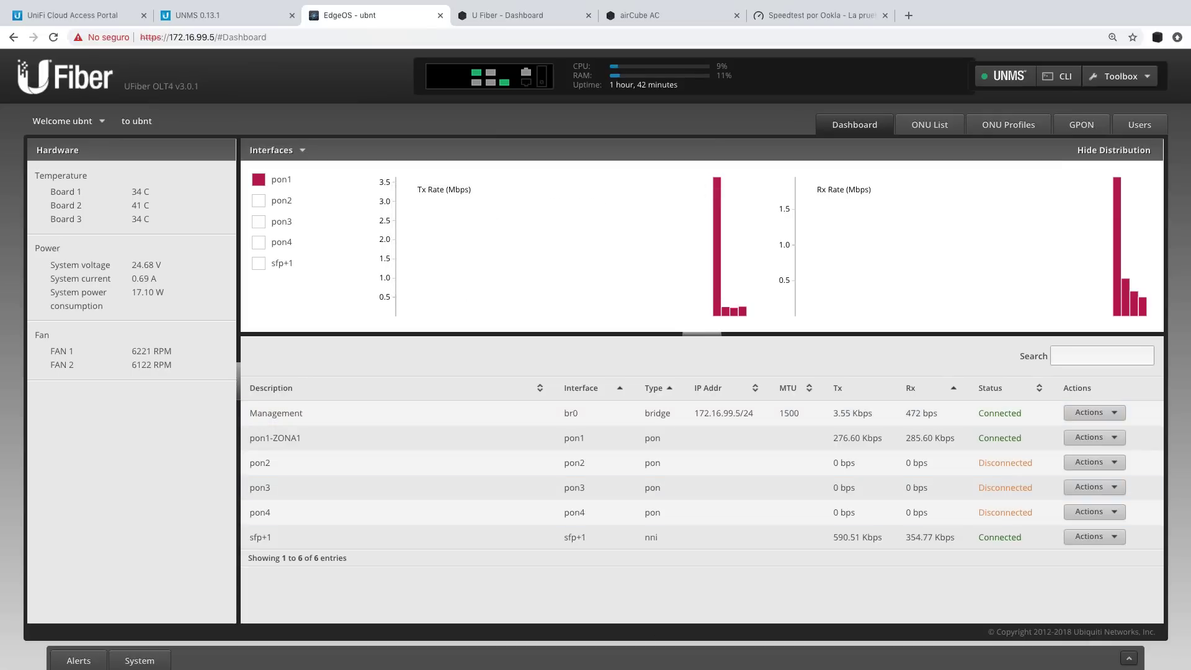
mouse_move(500, 265)
left_click_drag(167, 38, 215, 38)
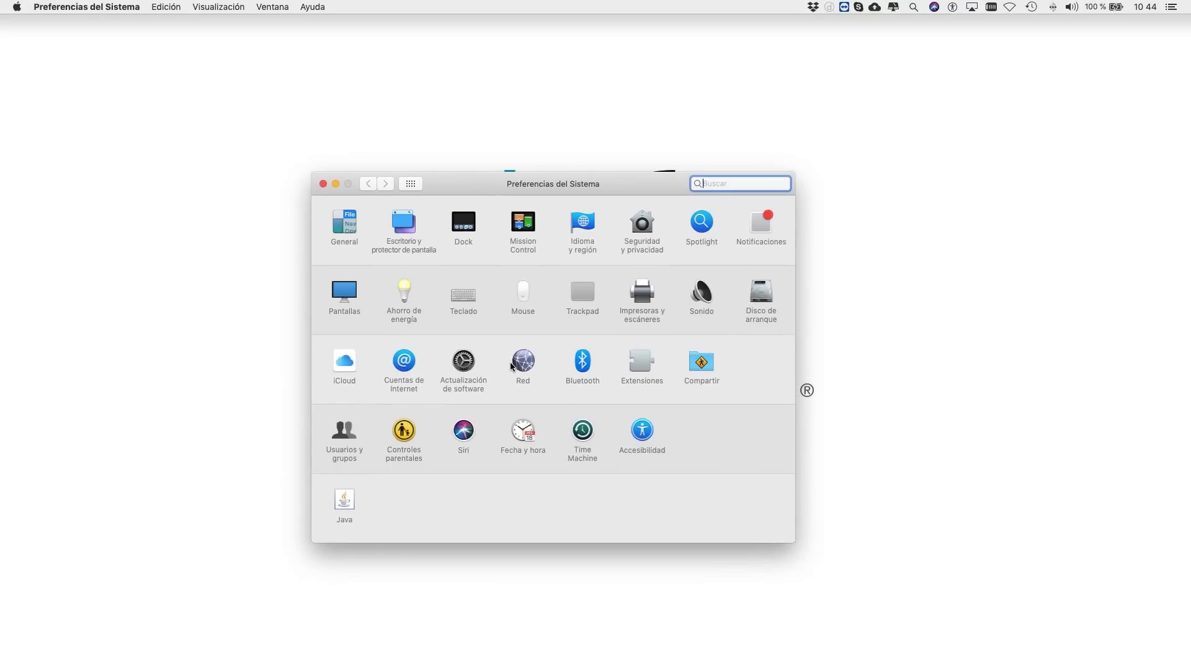
Check that Ethernet is connected at 192.168.50.11, then return to the OLT4 dashboard.
left_click(550, 367)
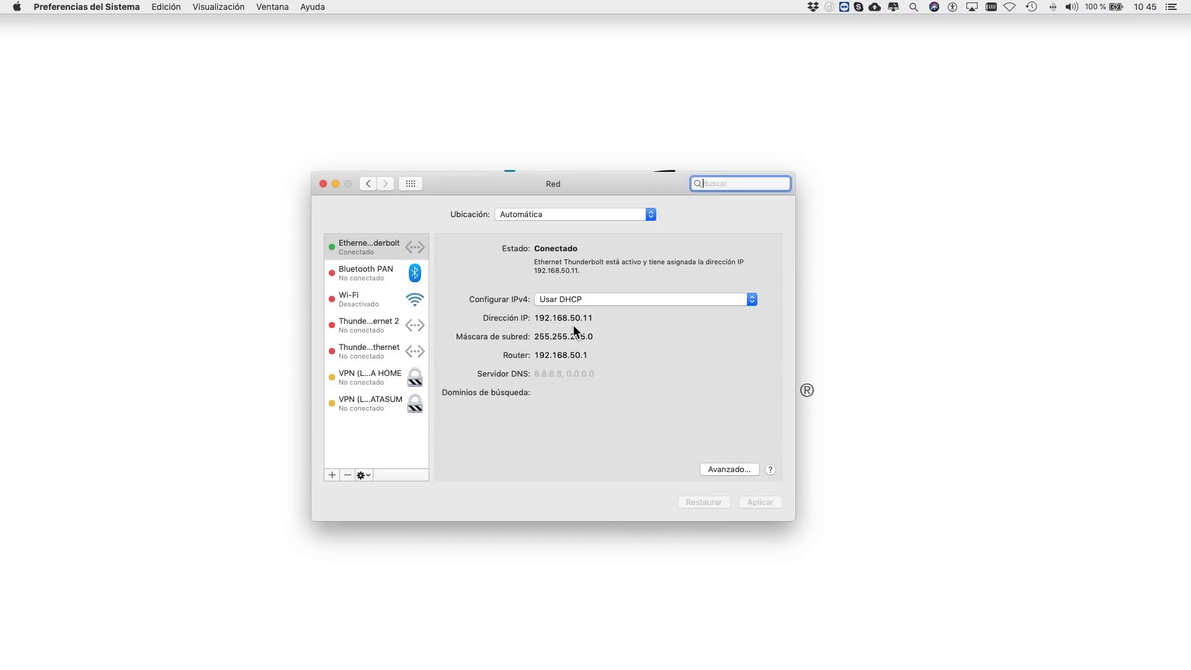
key("ctrl+Right")
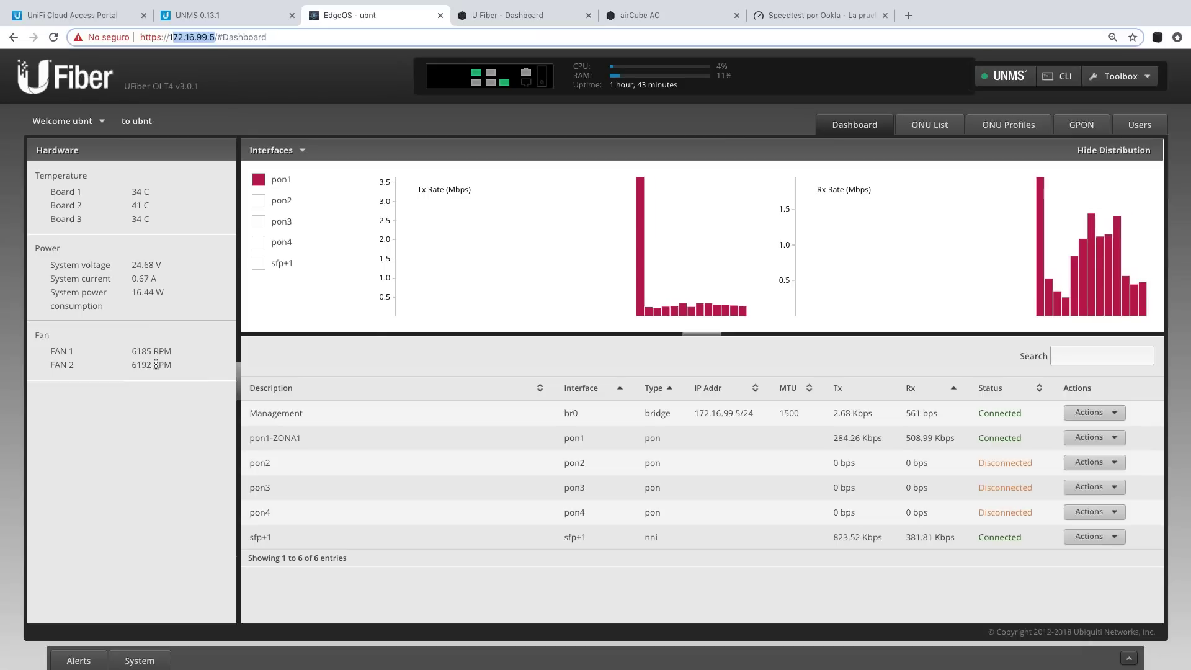
Inspect the br0 bridge configuration's member interfaces and close it unchanged.
left_click(1092, 412)
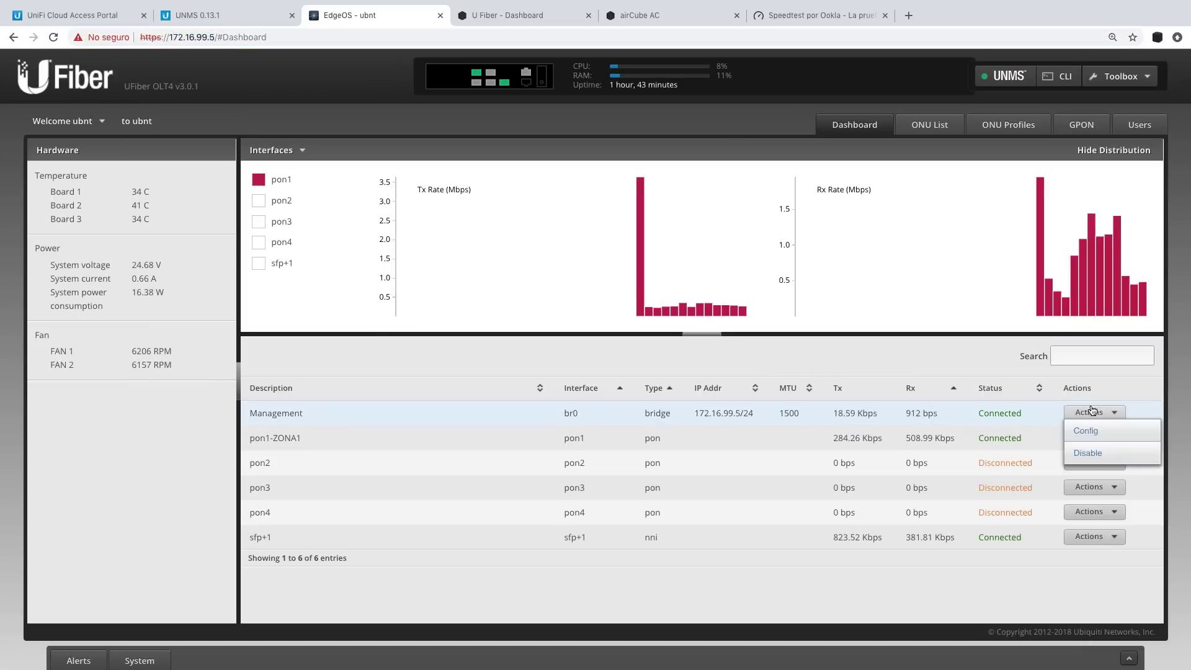
left_click(1090, 429)
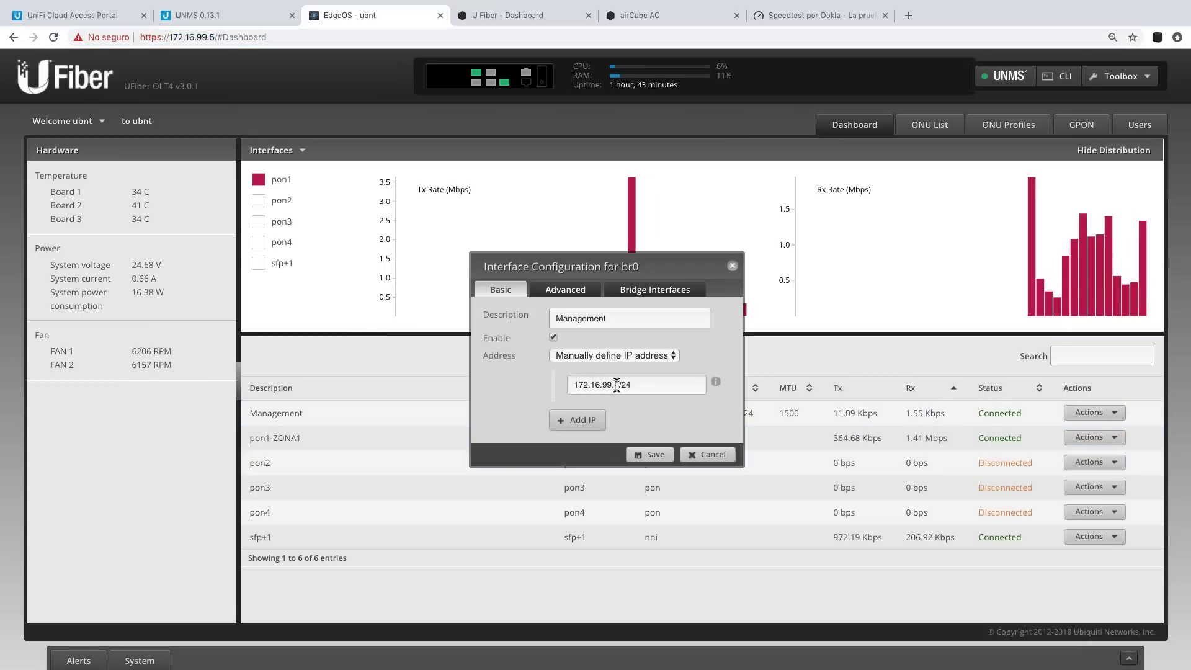
left_click(628, 290)
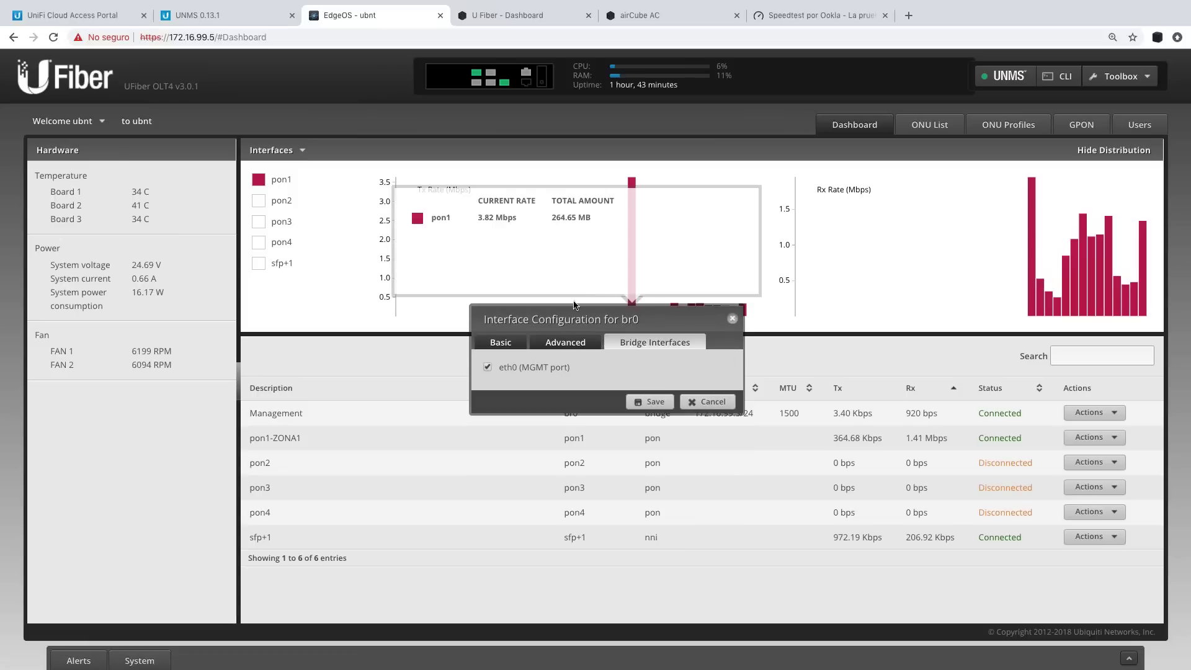
left_click(733, 318)
Review the sfp+1 interface settings, keep link negotiation at 1000Mbps, and close without saving.
left_click(1095, 537)
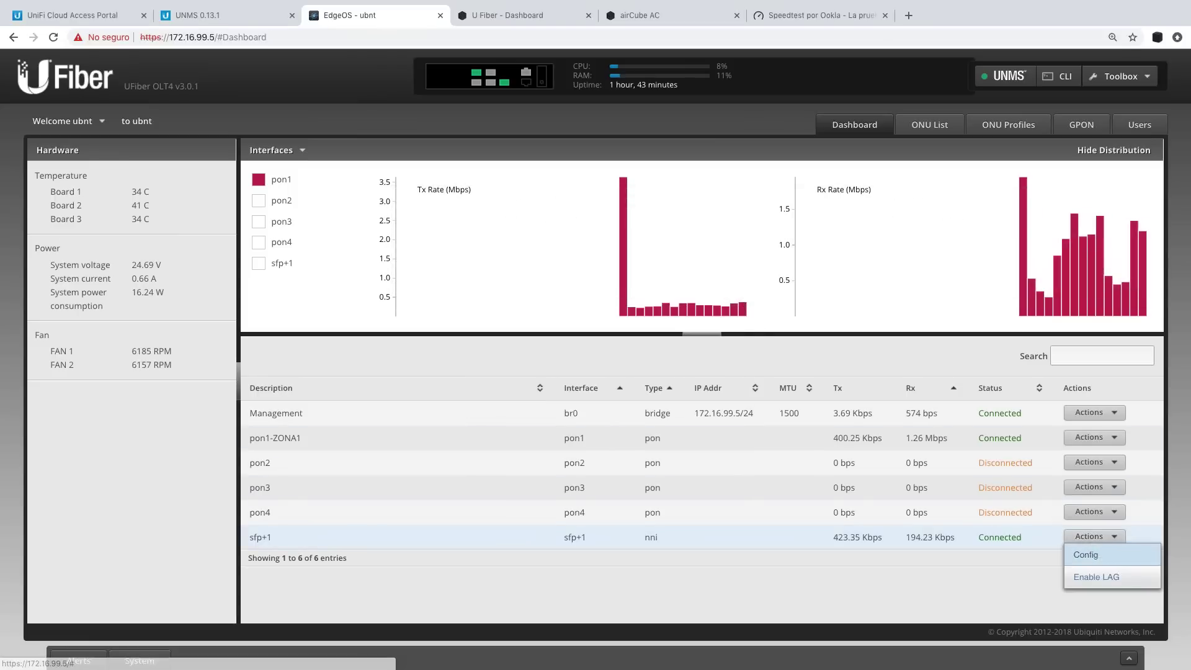
left_click(1090, 550)
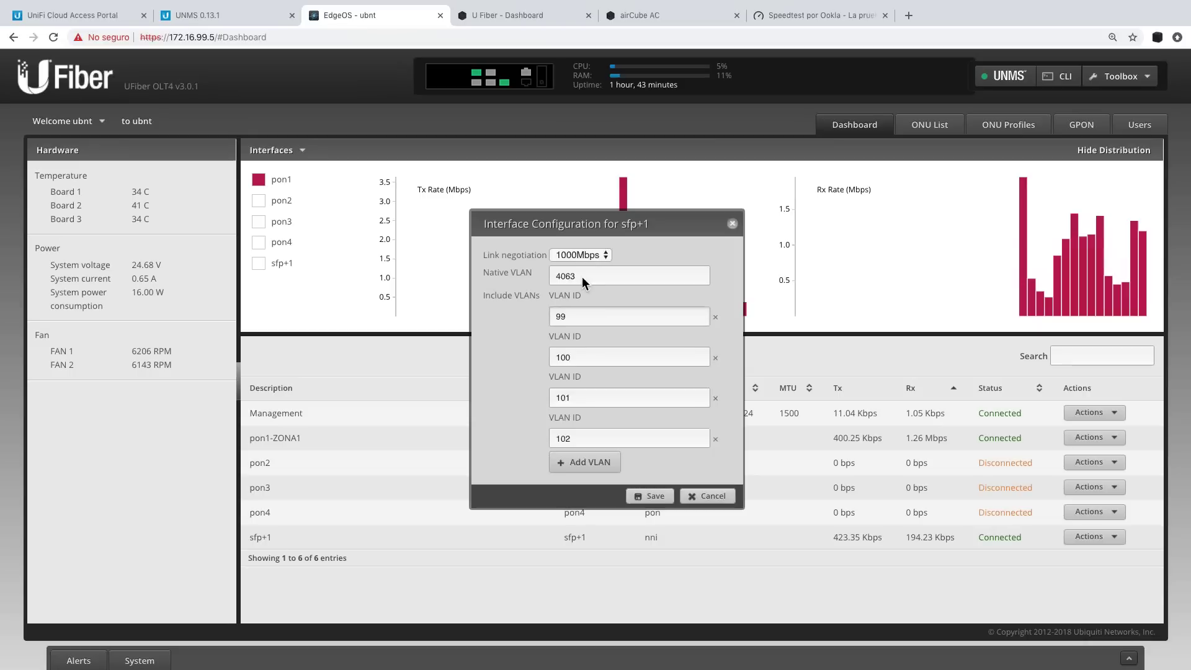
left_click(561, 257)
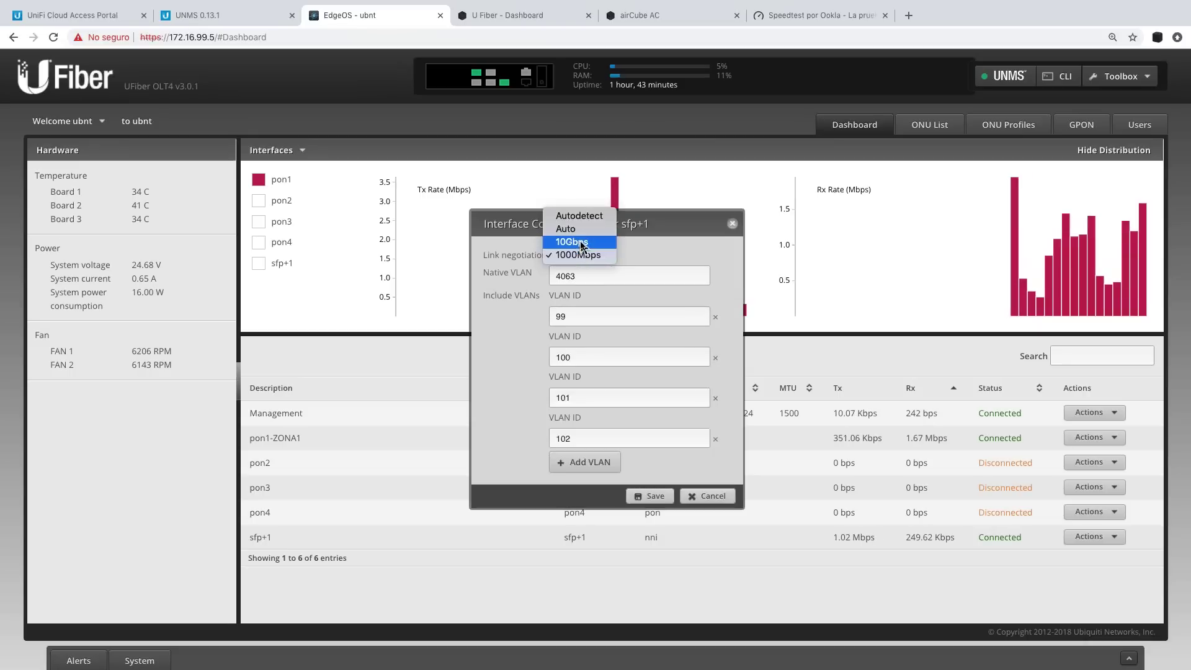
left_click(577, 254)
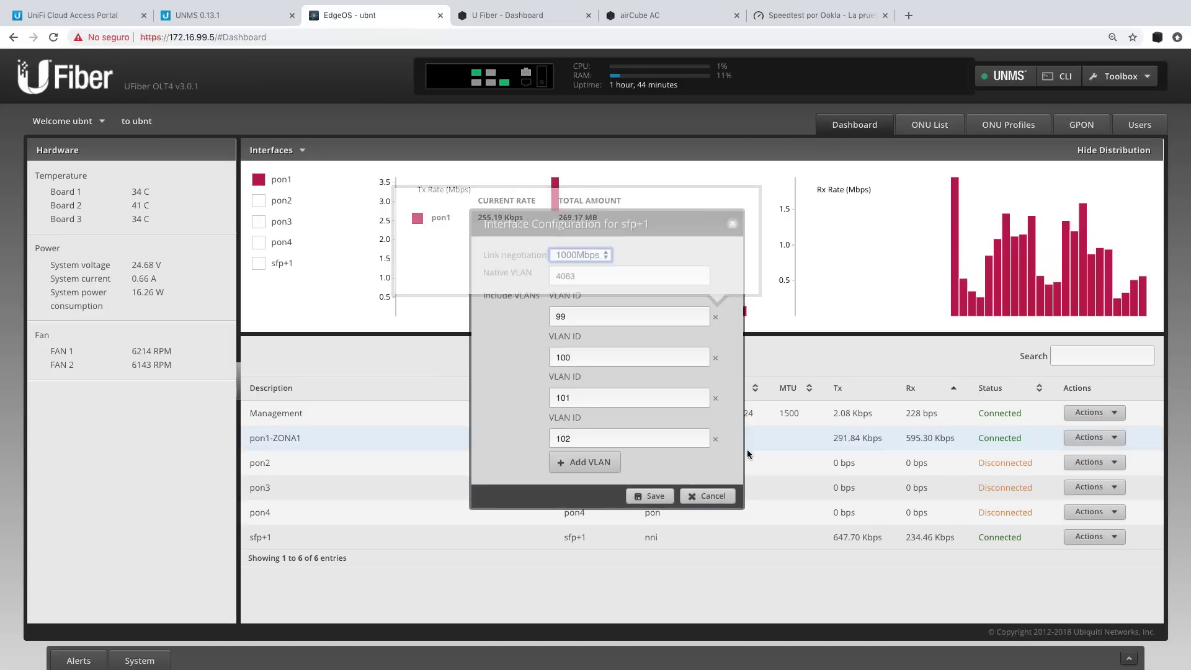
left_click(732, 224)
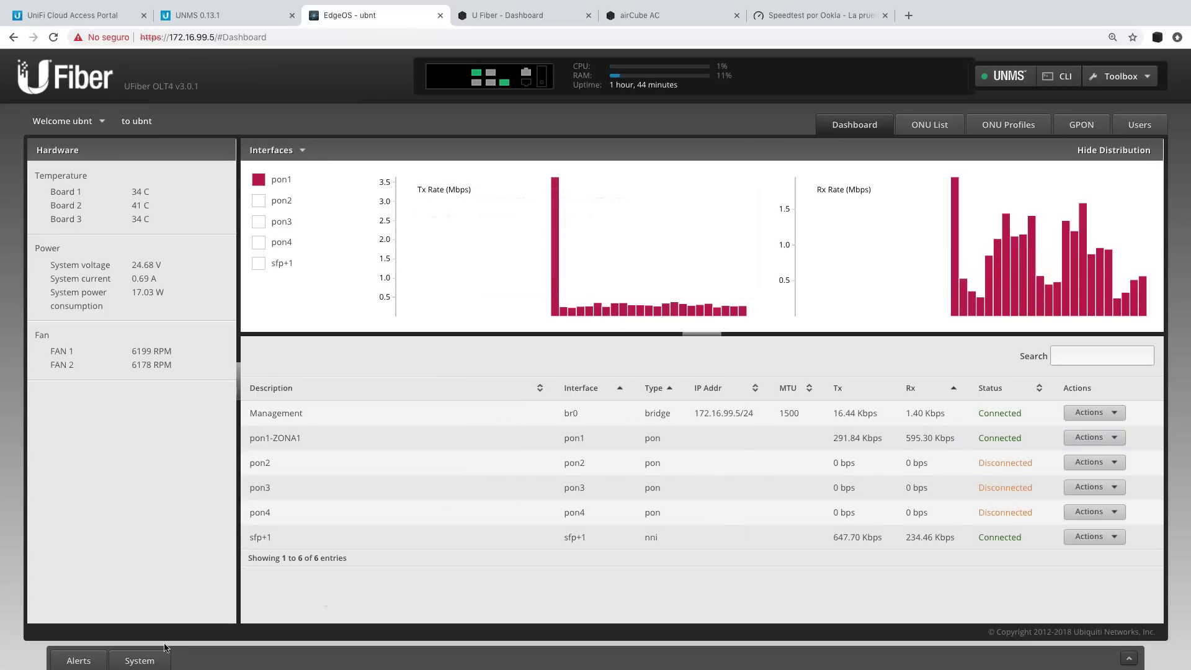
left_click(148, 662)
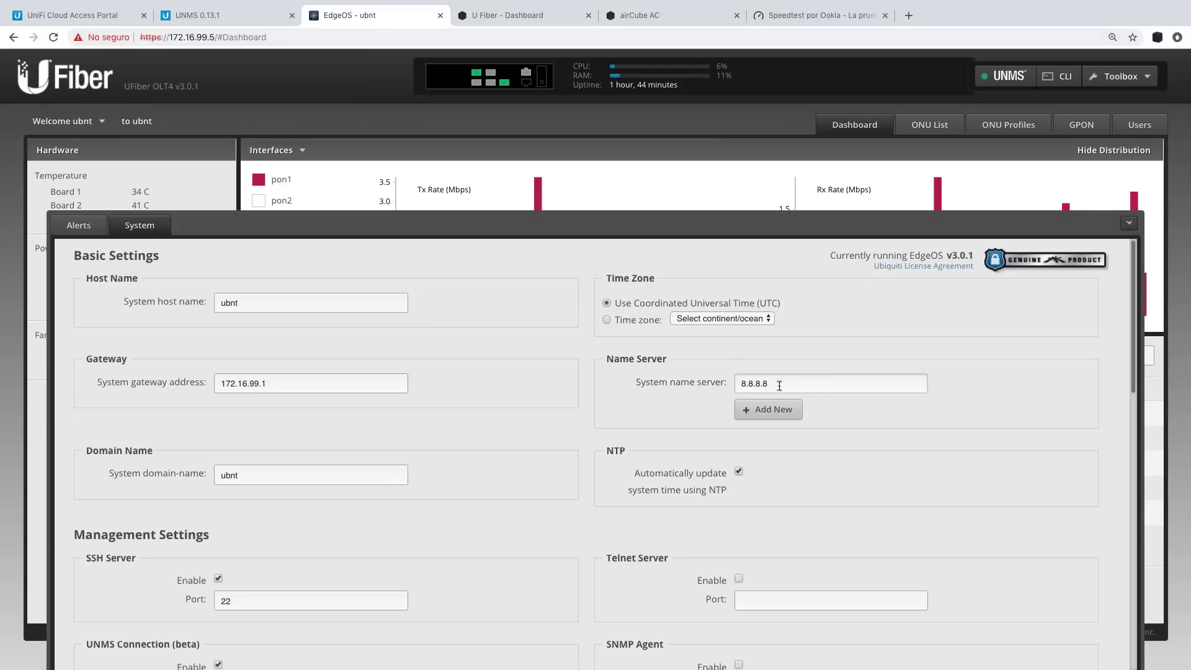
scroll(399, 534, "down", 5)
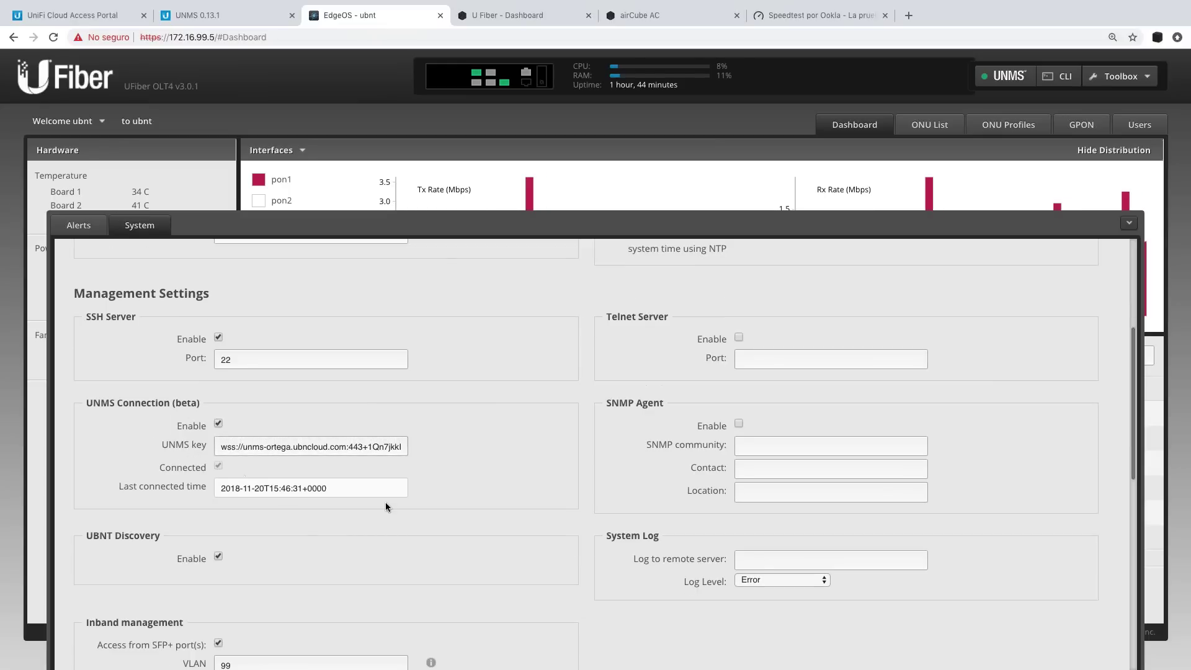
scroll(245, 479, "down", 2)
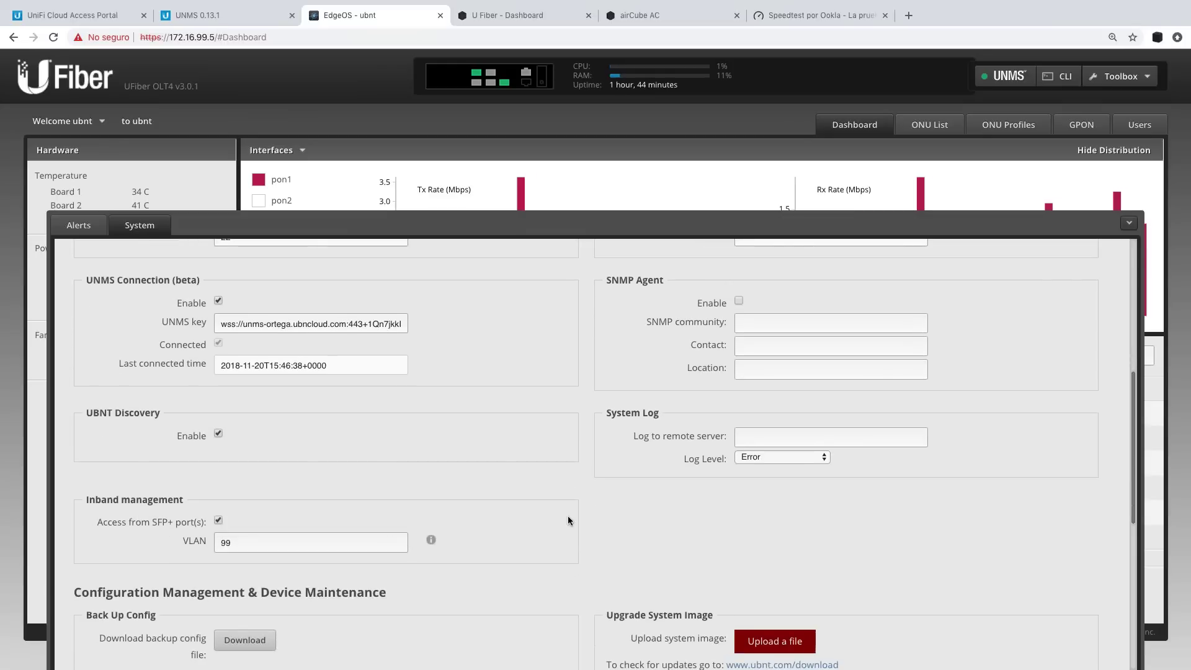
scroll(1122, 245, "up", 6)
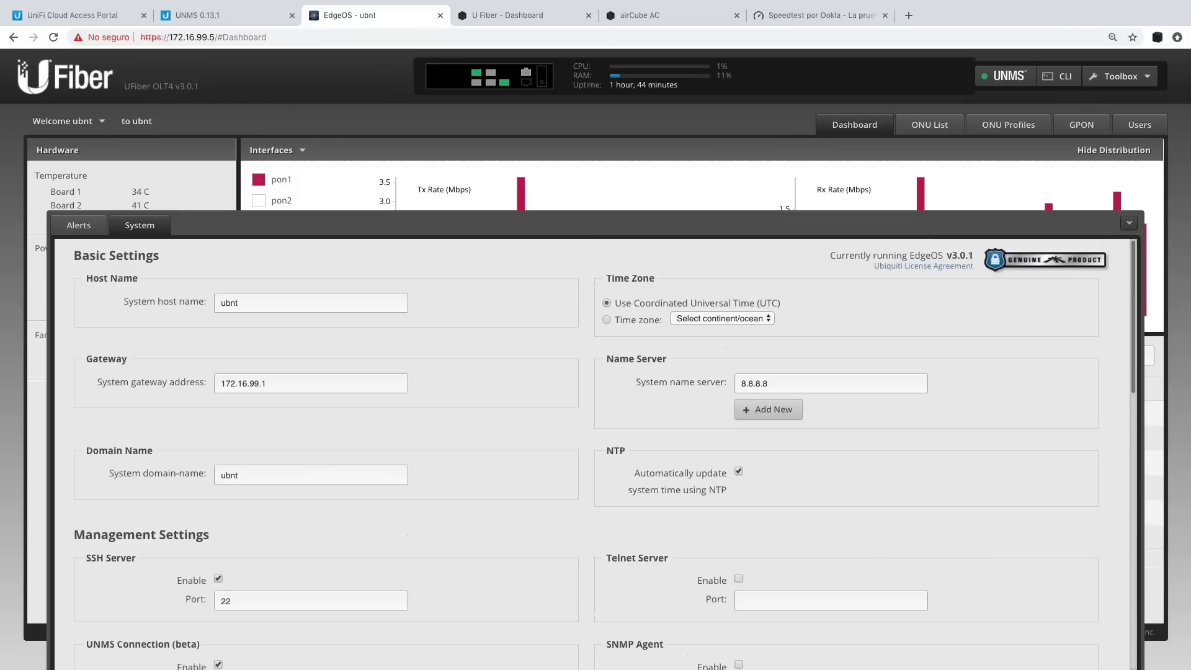
left_click(1129, 222)
left_click(1148, 77)
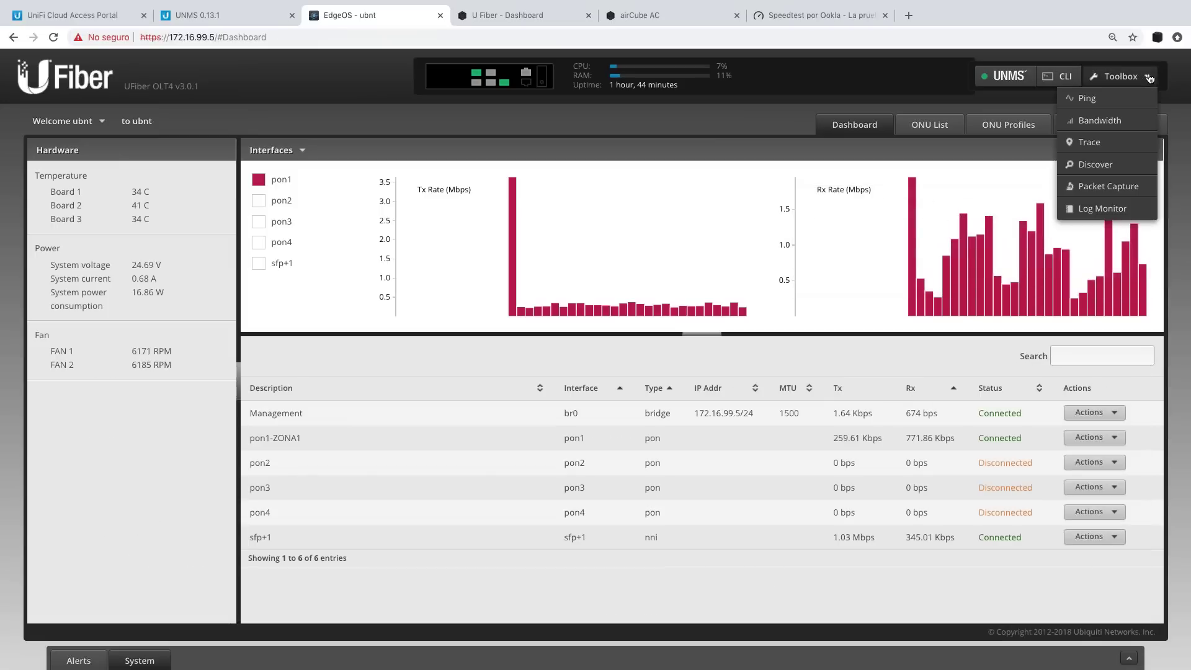
left_click(873, 86)
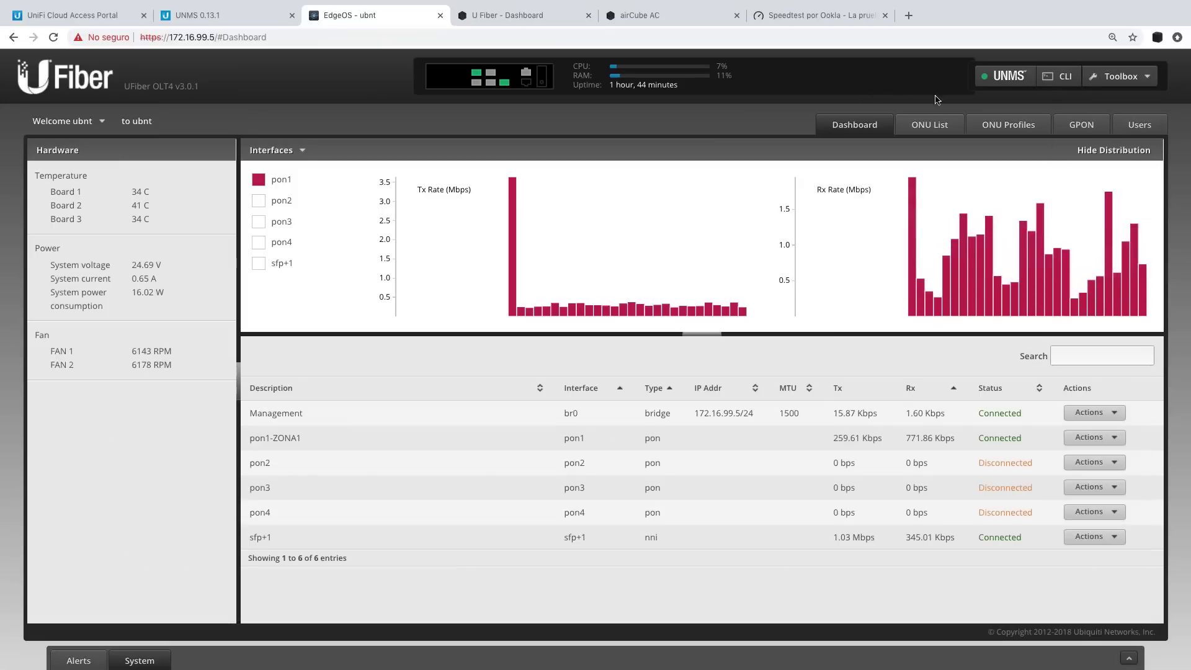
Show the ONU List with the four connected ONUs on PON 1.
left_click(912, 127)
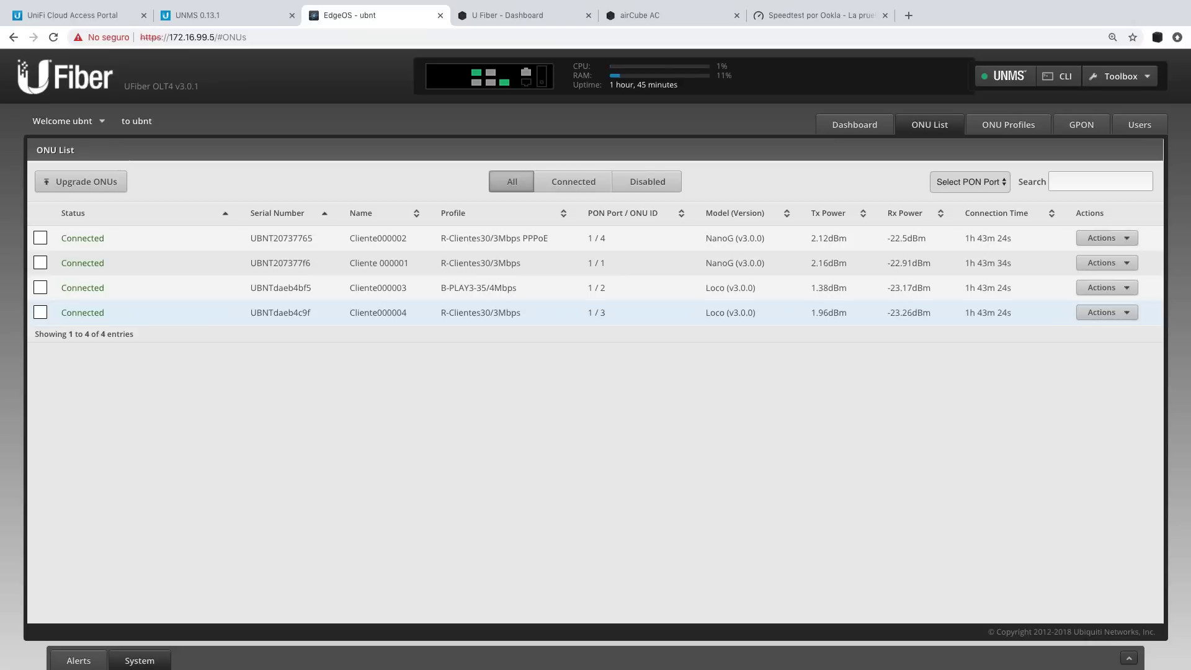
Glance at the first ONU's actions, then switch to the ONU Profiles page.
left_click(1123, 238)
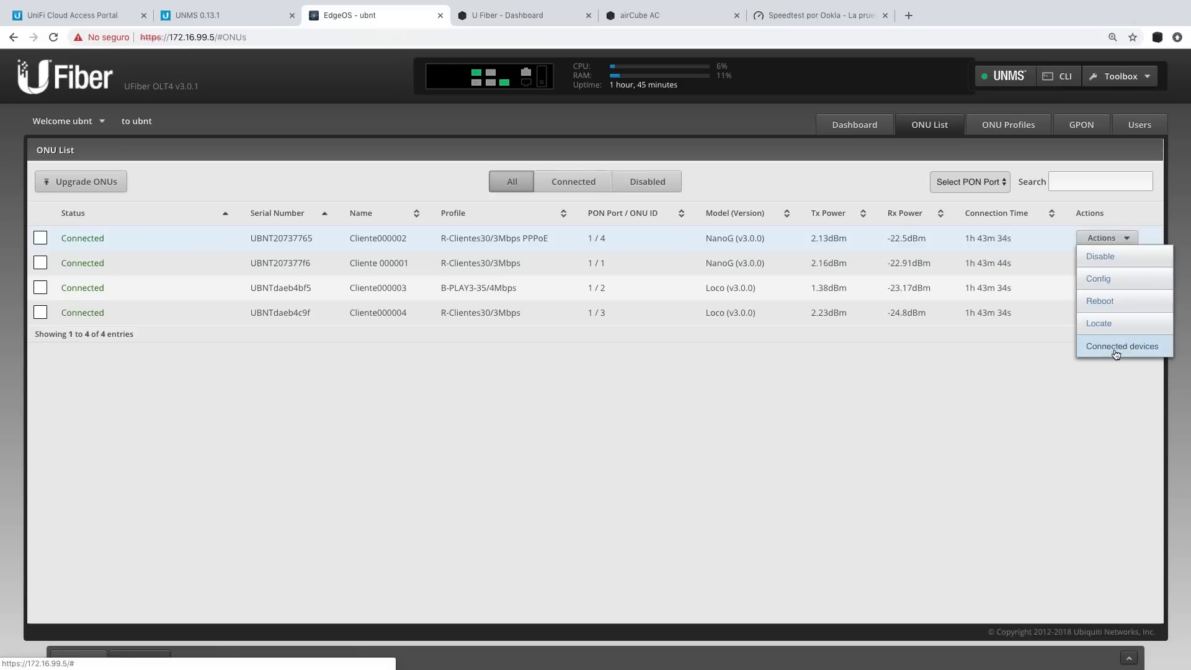
left_click(1039, 390)
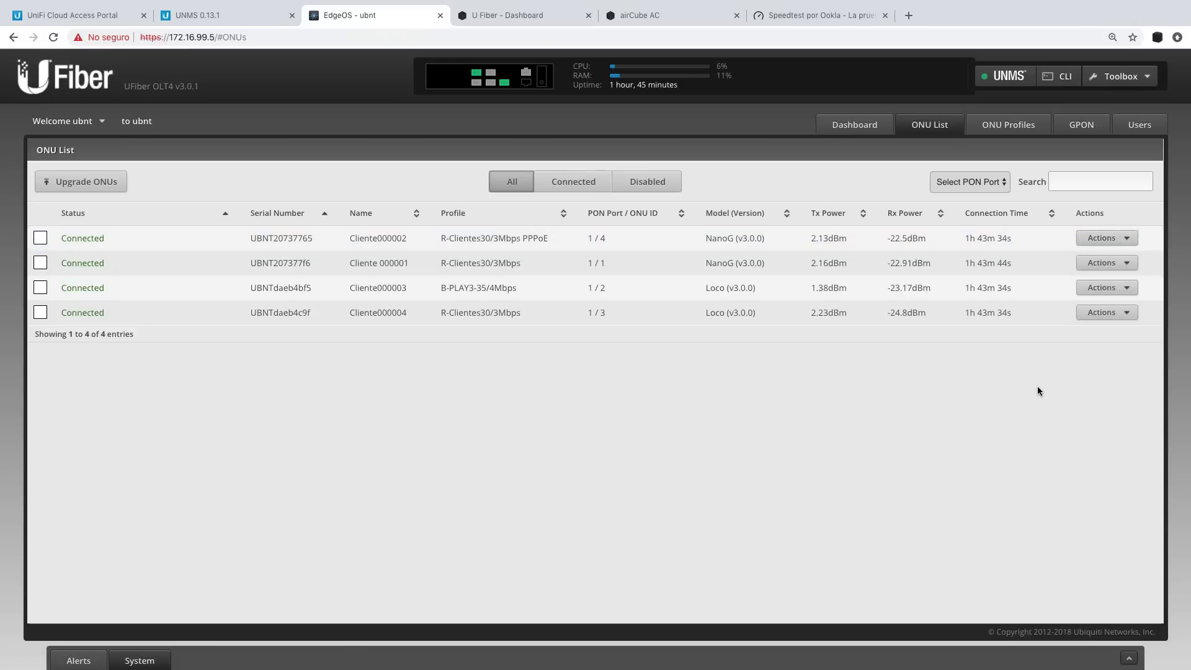
left_click(1009, 128)
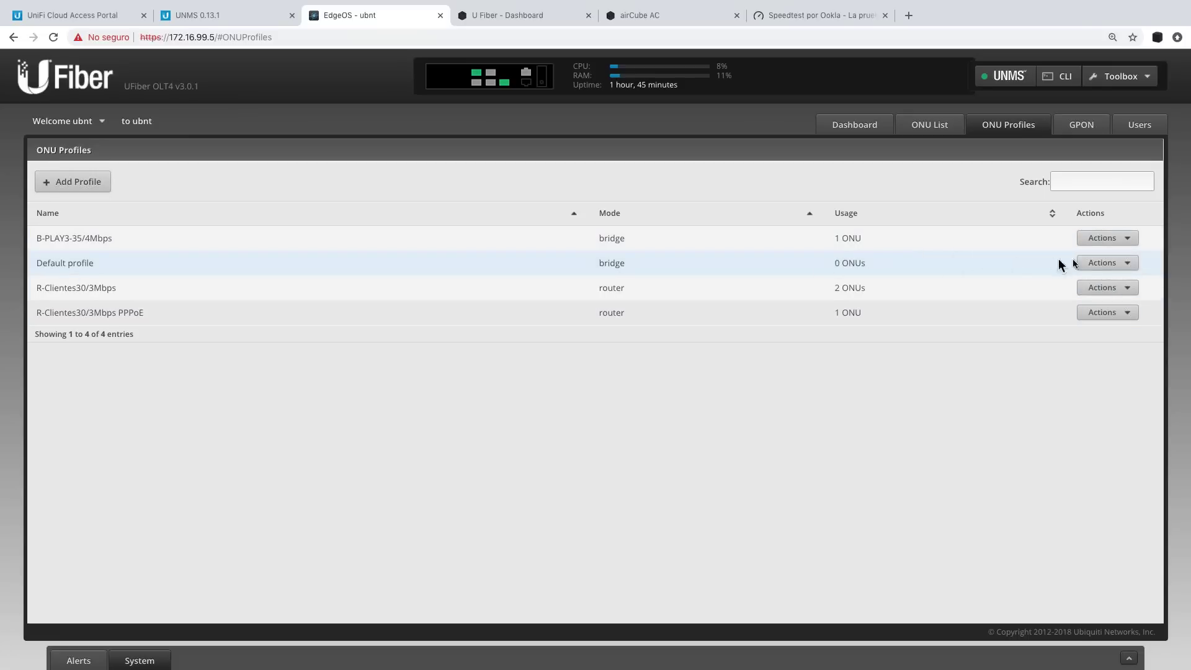
left_click(1111, 265)
left_click(1111, 290)
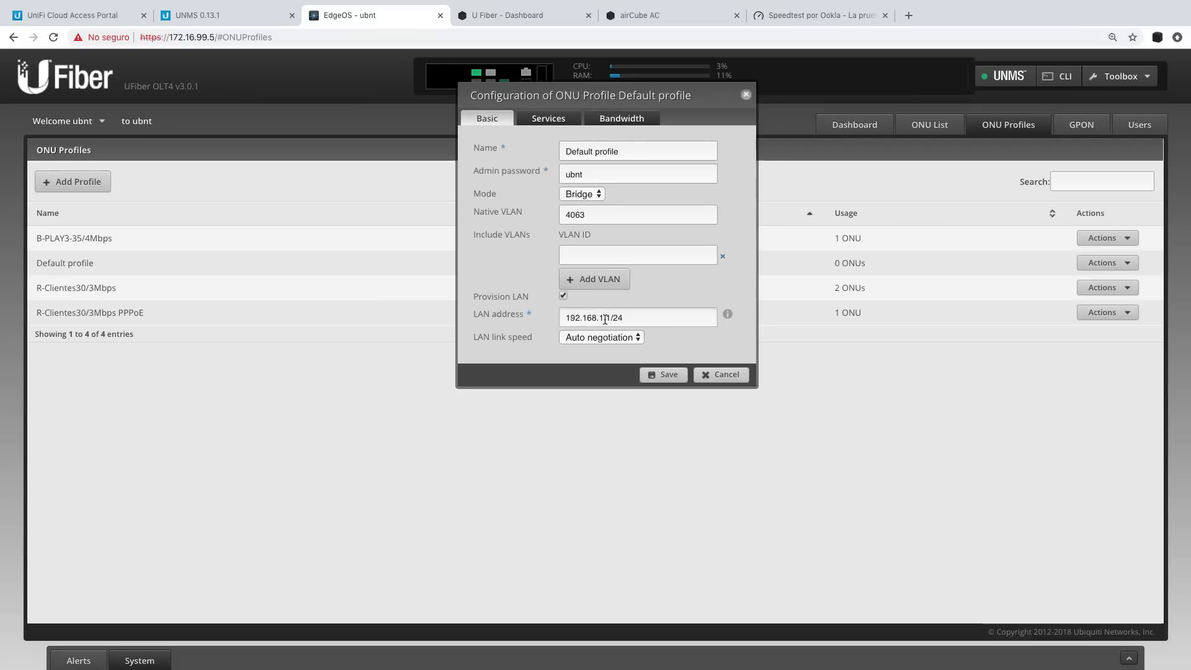
left_click(720, 375)
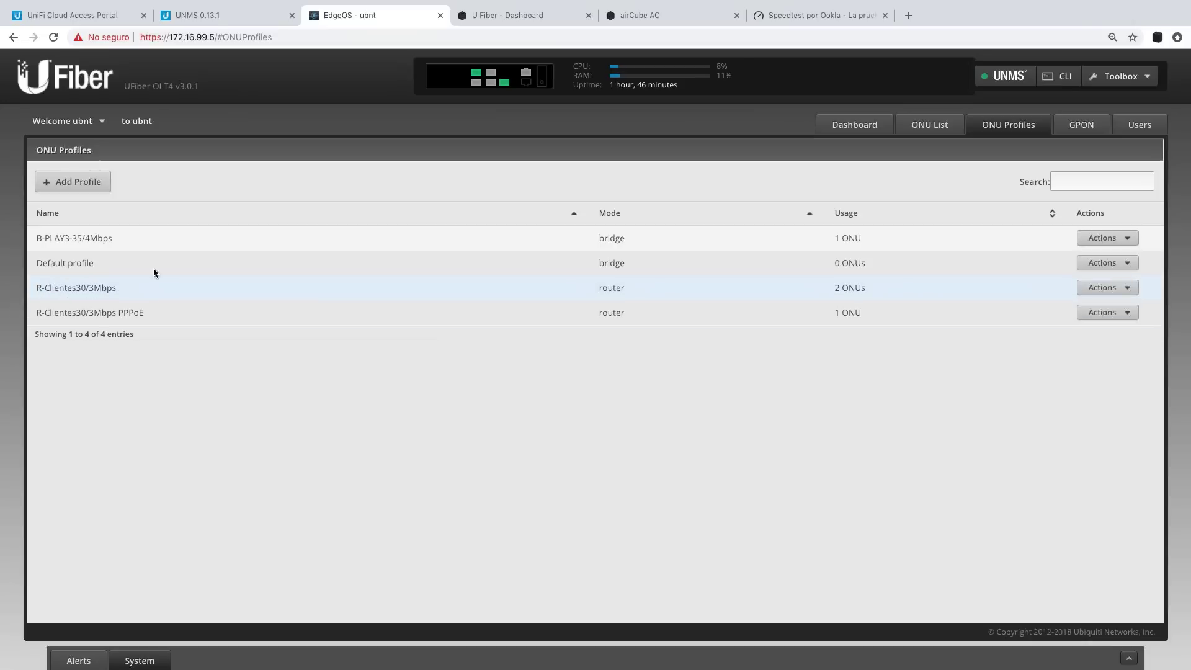
left_click(1121, 289)
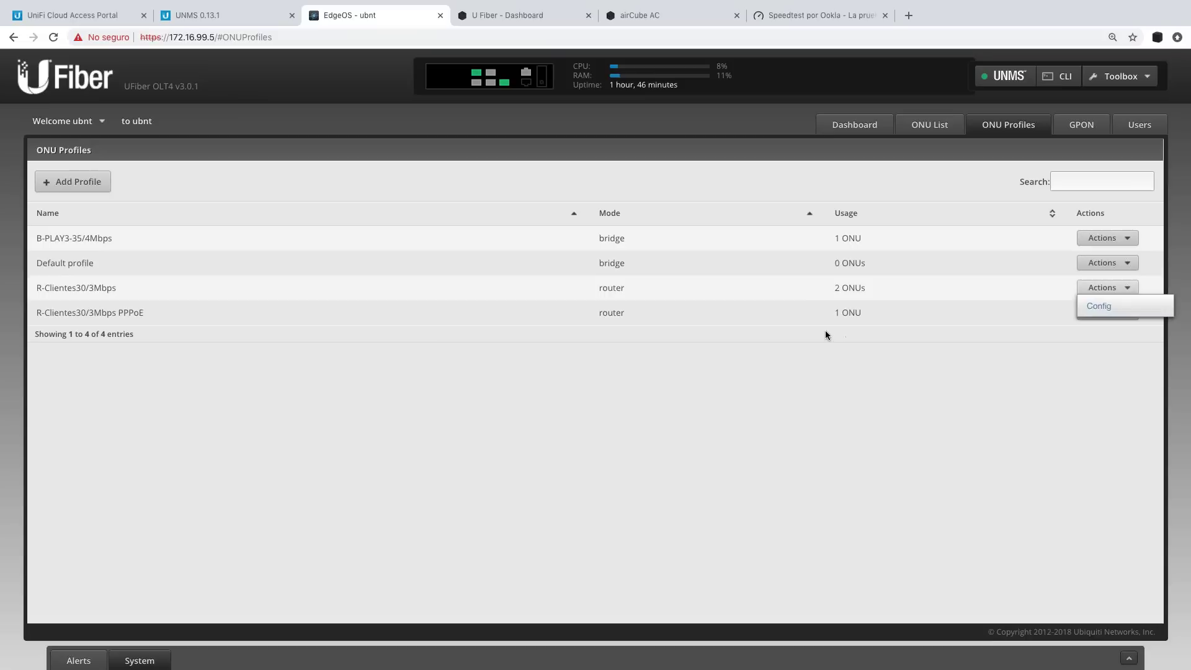
left_click(1102, 287)
left_click(1106, 302)
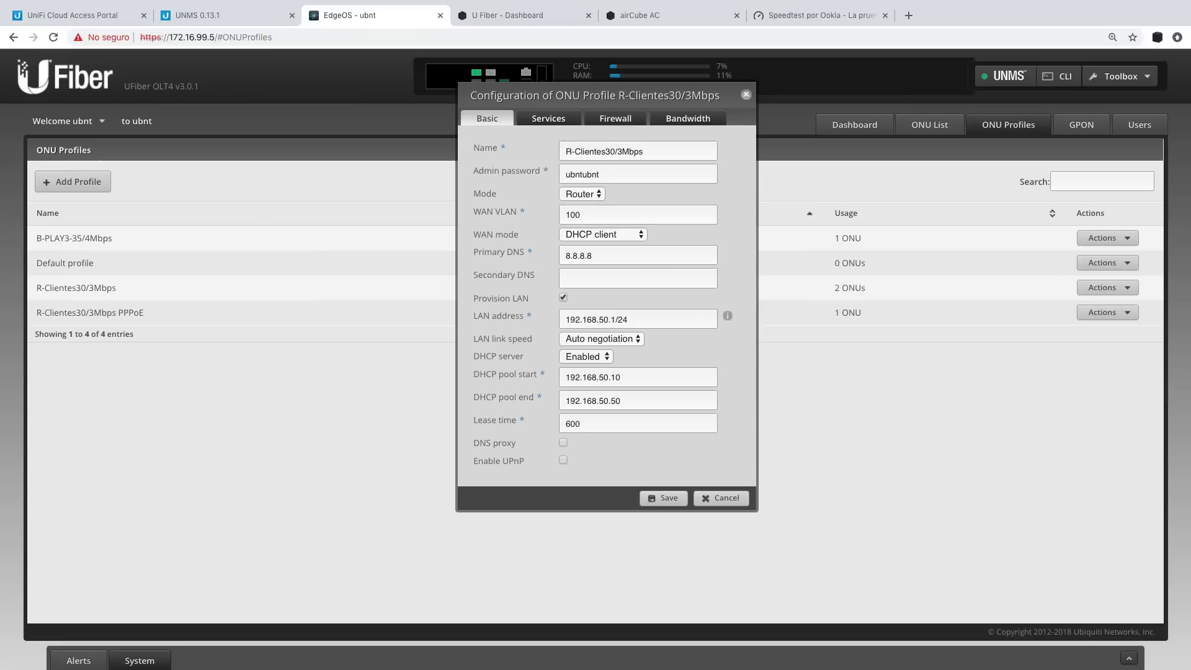
left_click(543, 121)
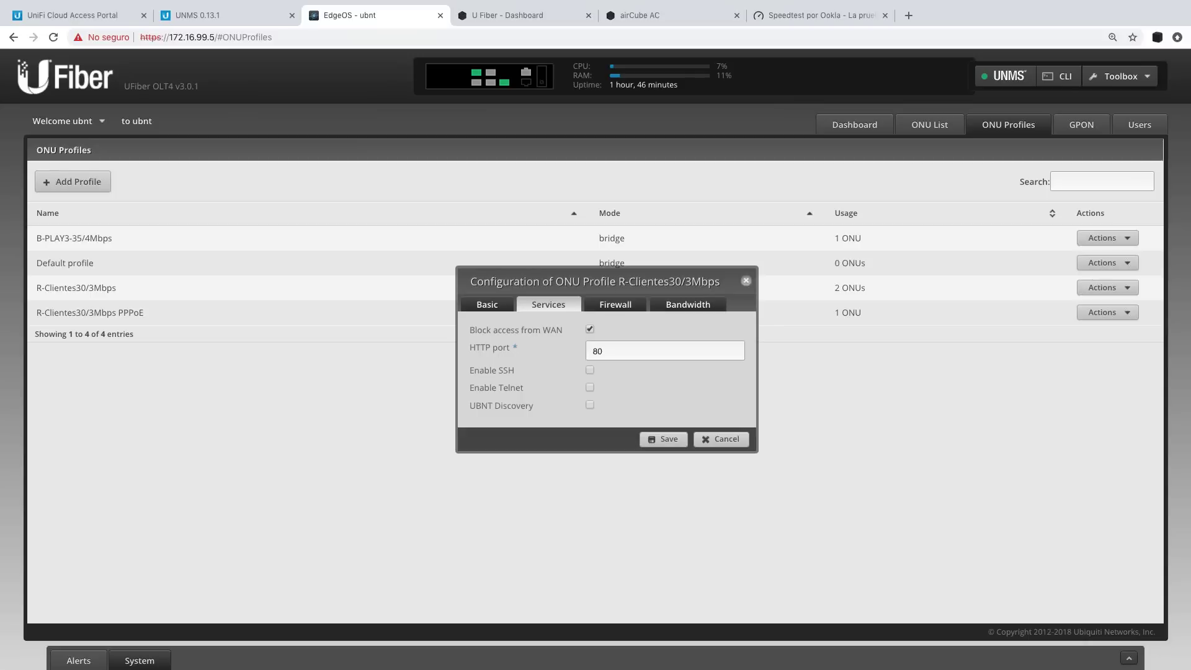
left_click(621, 306)
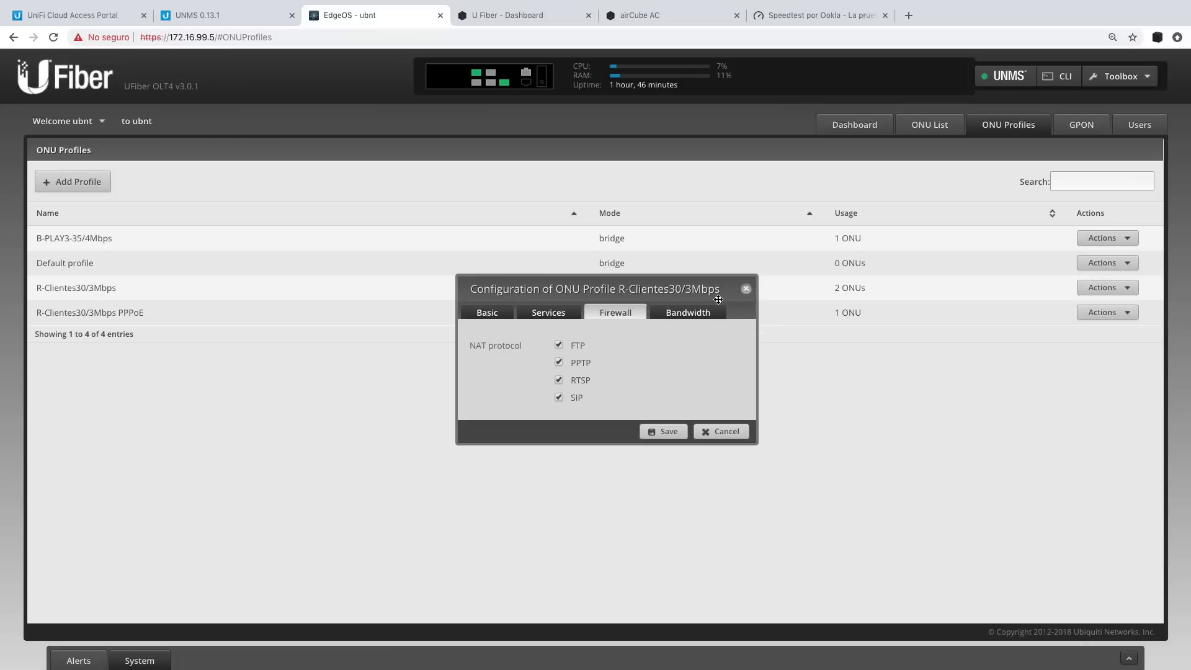
left_click(698, 315)
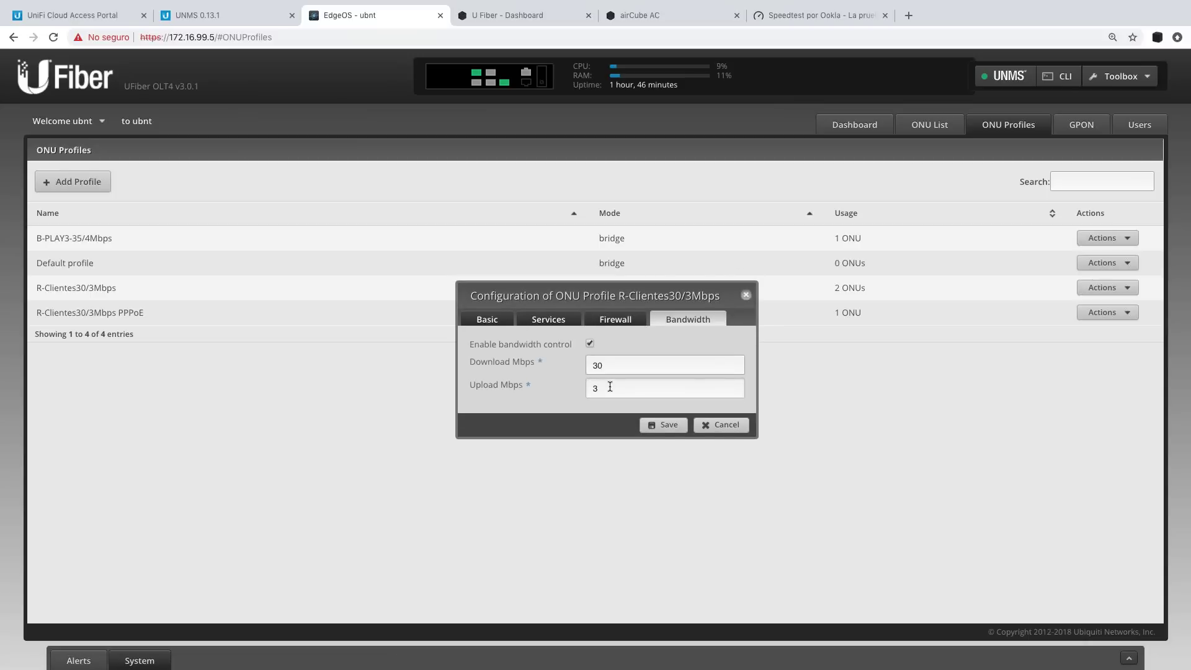
left_click(746, 297)
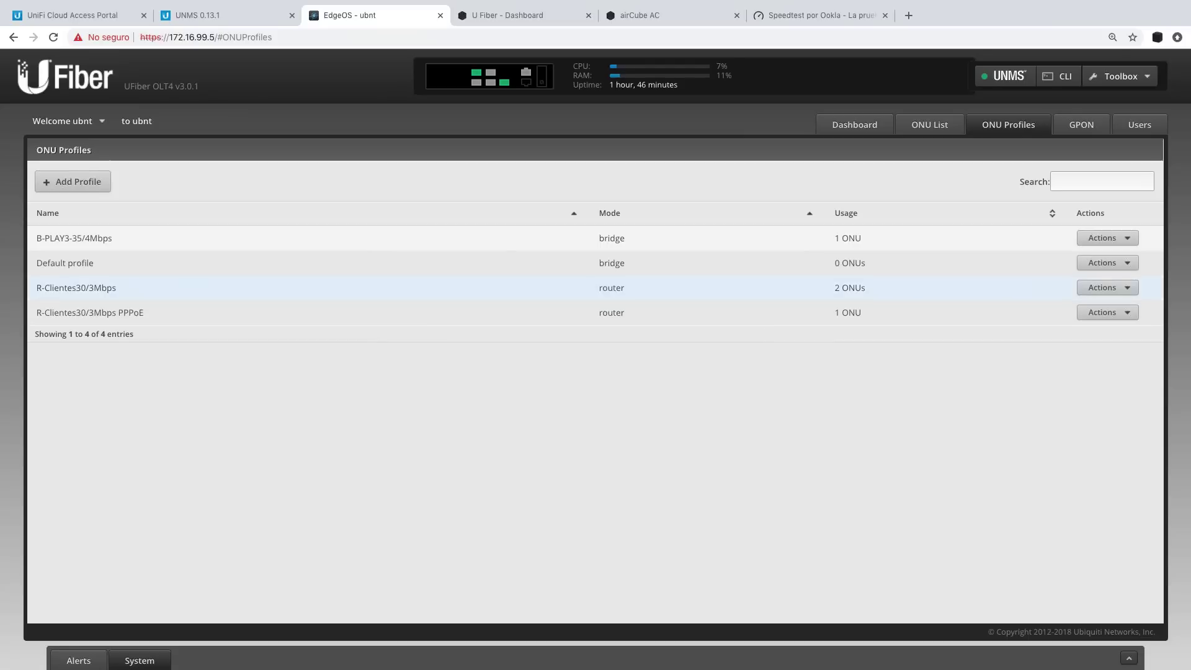
left_click(1106, 313)
left_click(1109, 331)
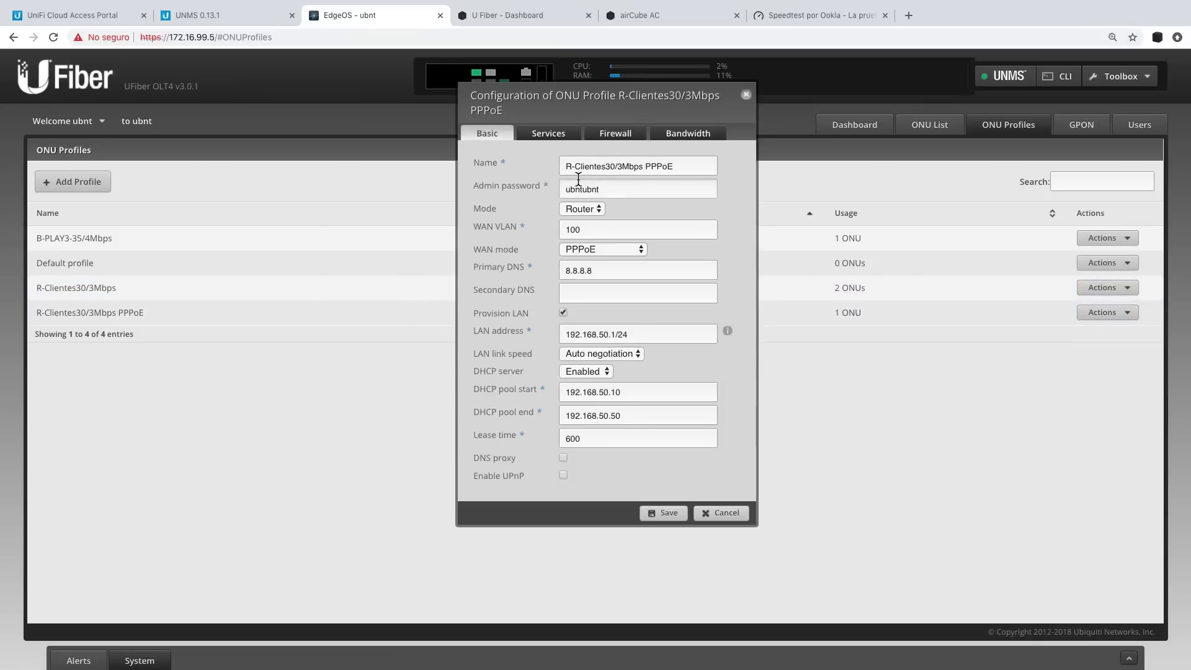
left_click(605, 253)
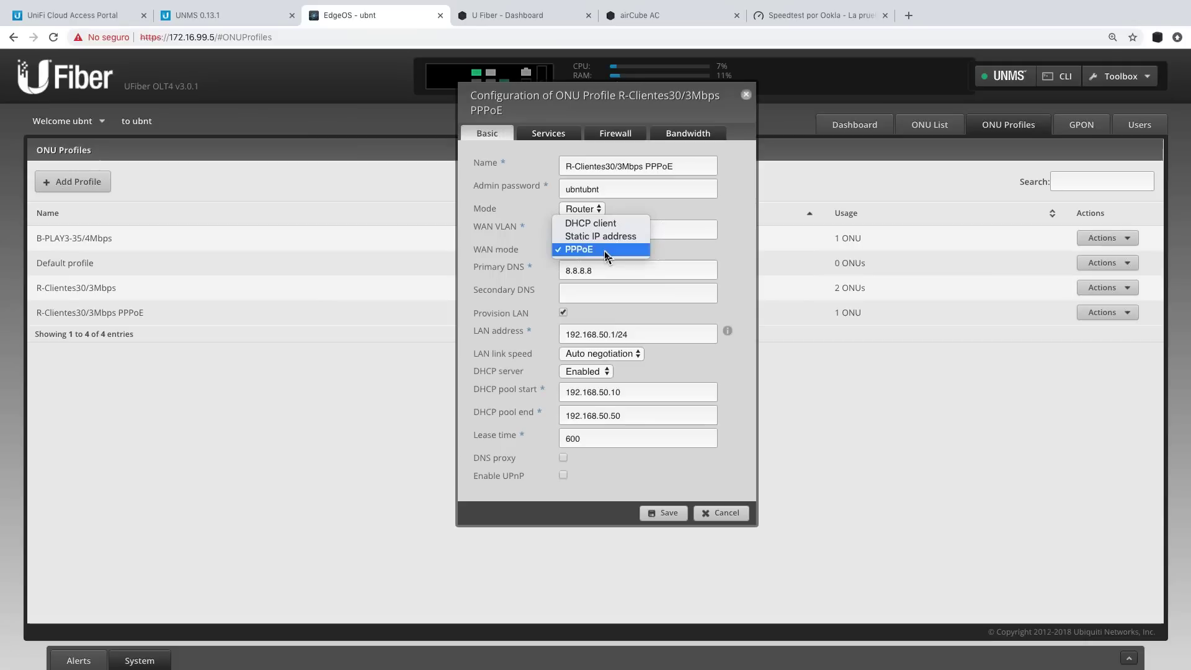
left_click(606, 250)
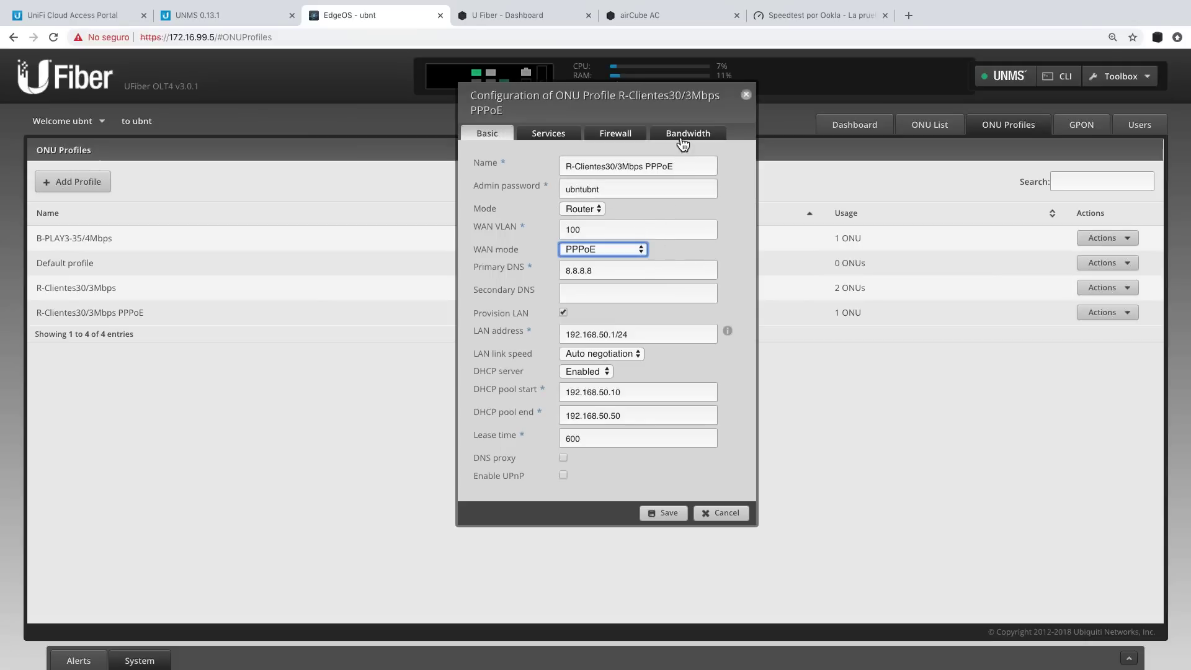
left_click(680, 136)
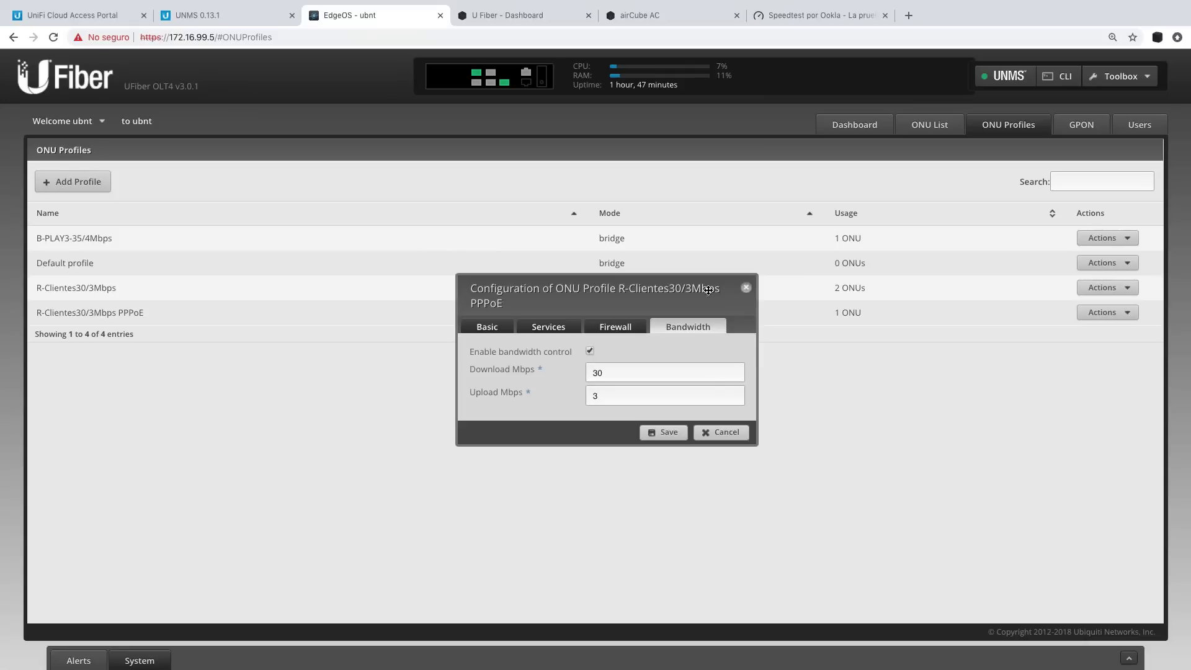
left_click(745, 287)
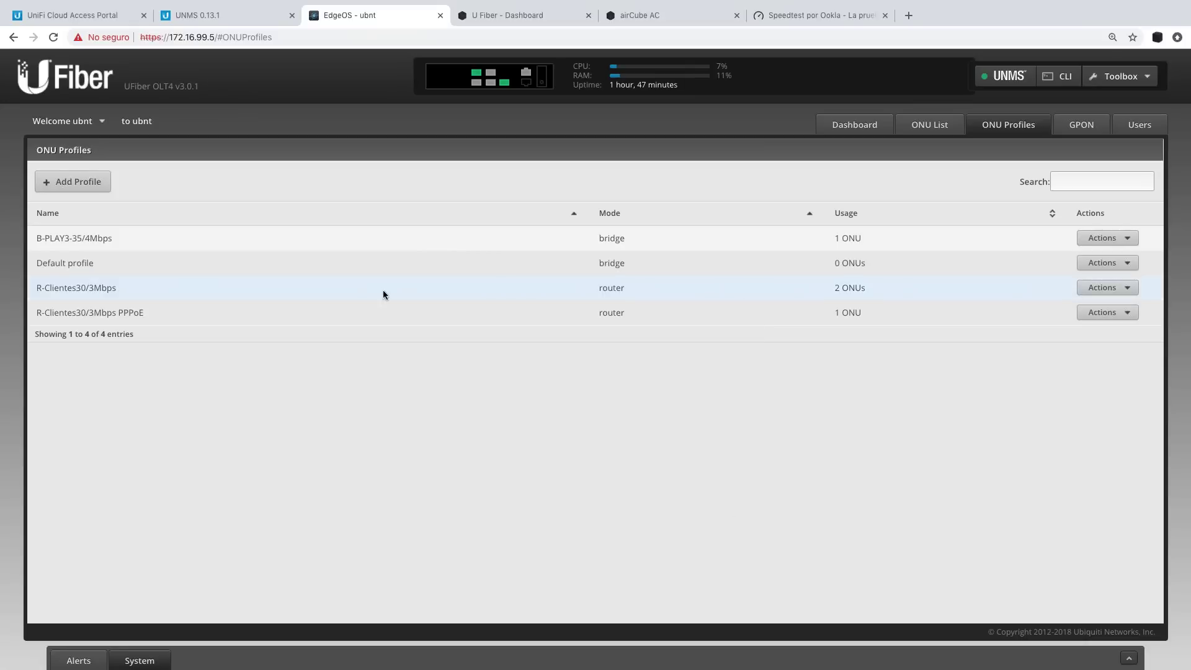
left_click(1115, 240)
Review B-PLAY3-35/4Mbps bandwidth limits (35 Mbps down, 4 up) and close the profile unchanged.
left_click(1122, 258)
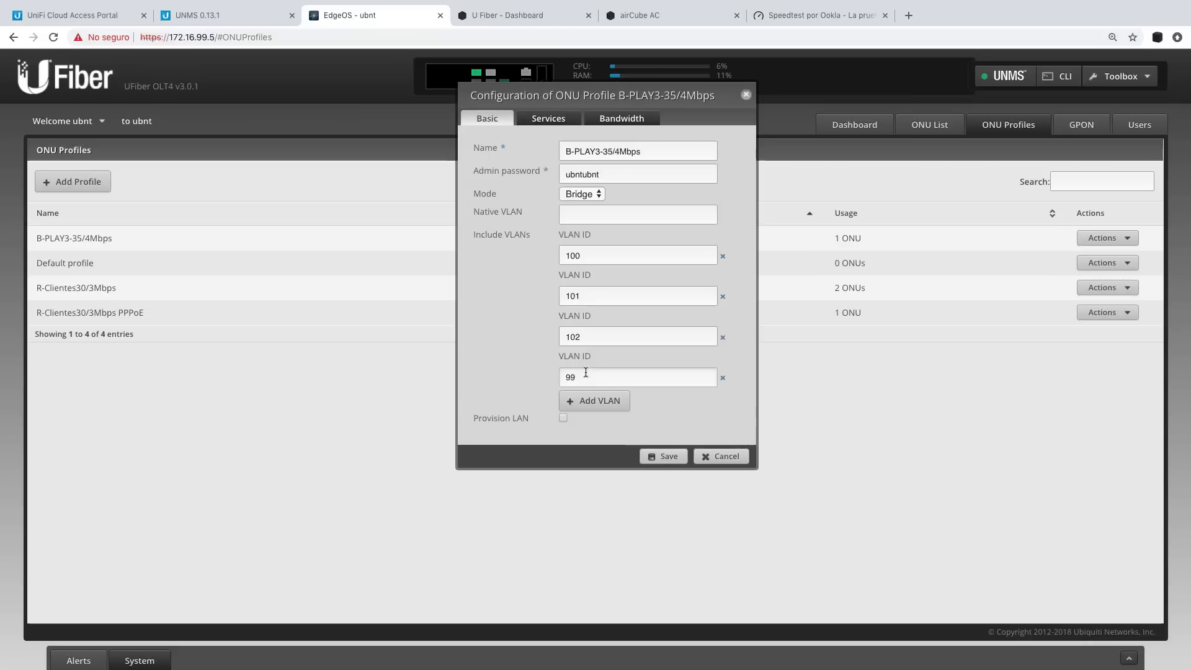
left_click(624, 118)
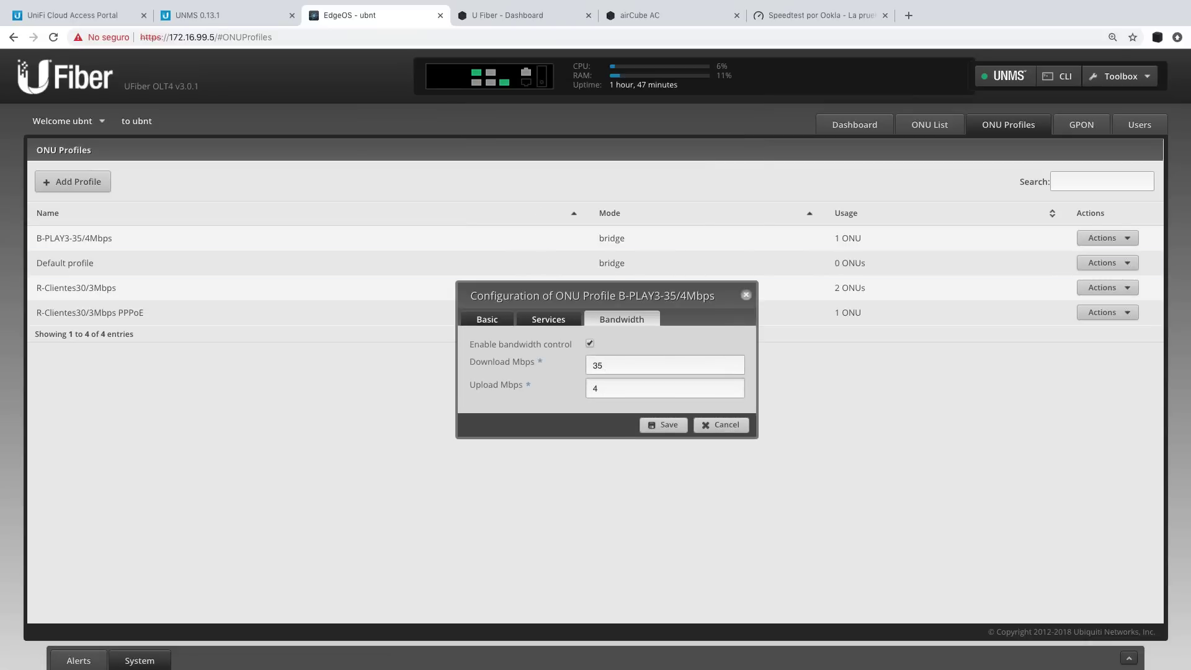
left_click(746, 297)
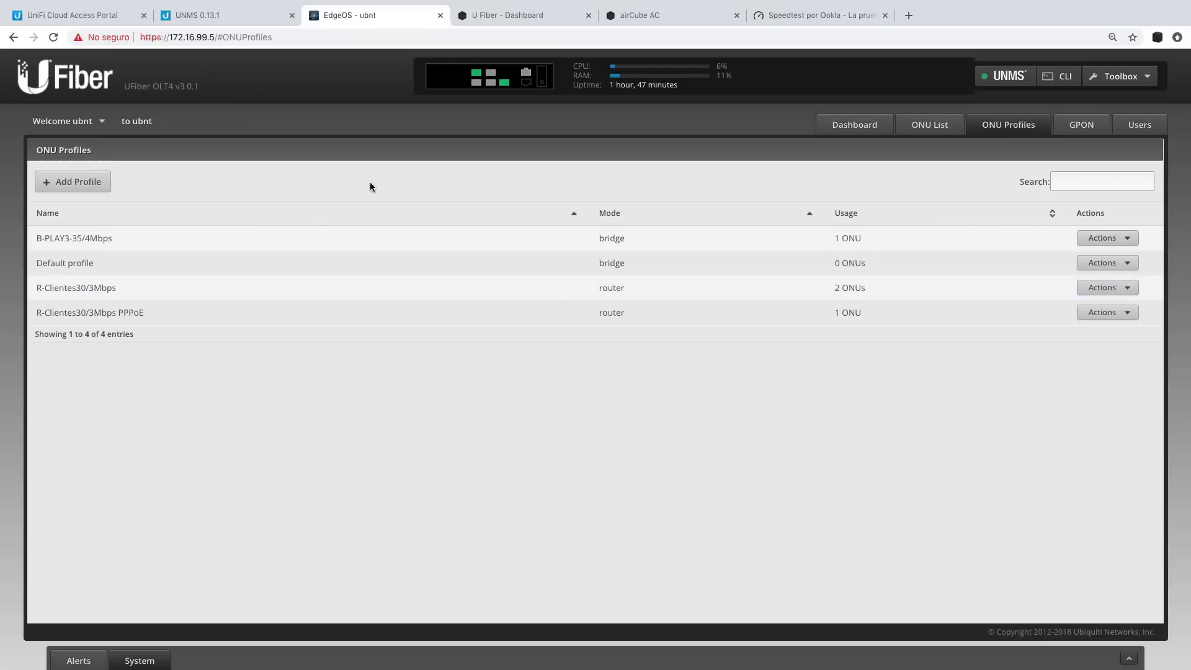
left_click(535, 17)
Reload and enlarge the Nano G dashboard, then return to the OLT's ONU Profiles page.
left_click(54, 38)
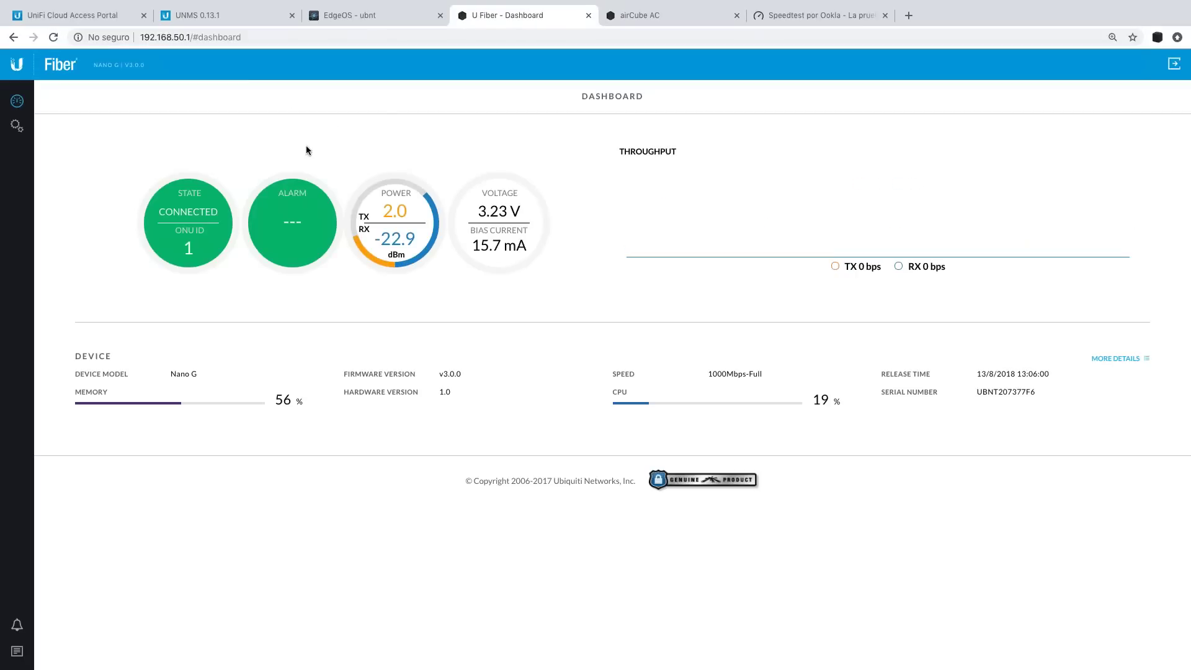
key("super+plus")
key("super+plus")
key("super+plus")
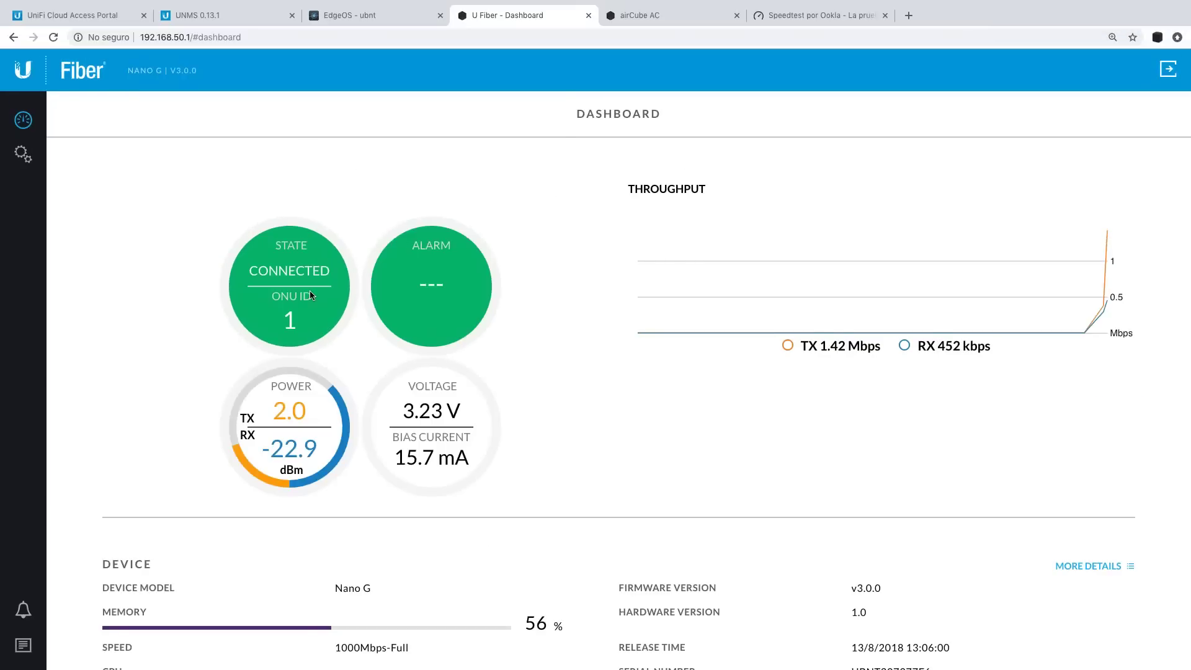
scroll(311, 295, "down", 3)
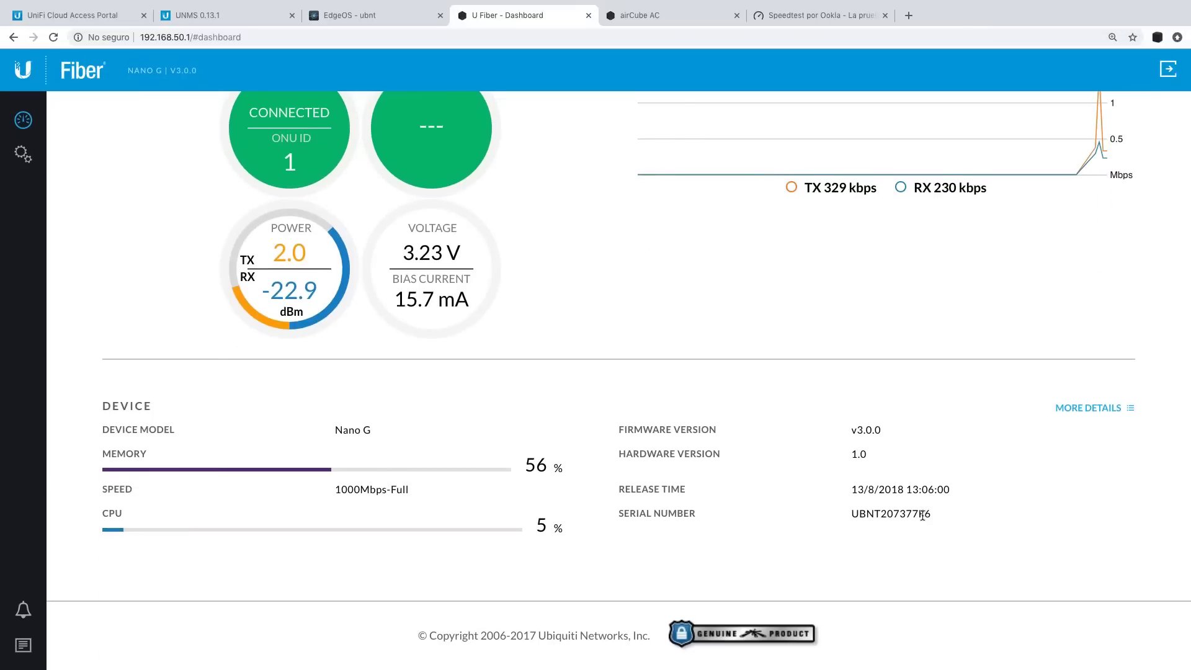
left_click(390, 17)
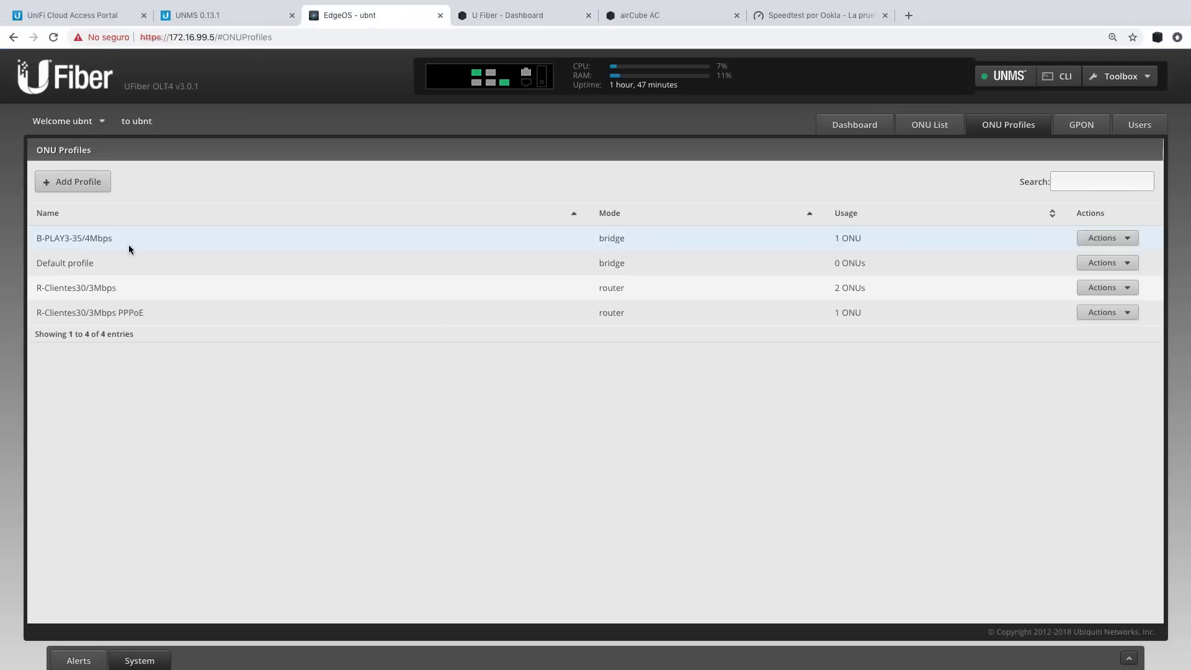
Check the OLT's list of six ONUs, then start a new Speedtest run.
left_click(906, 125)
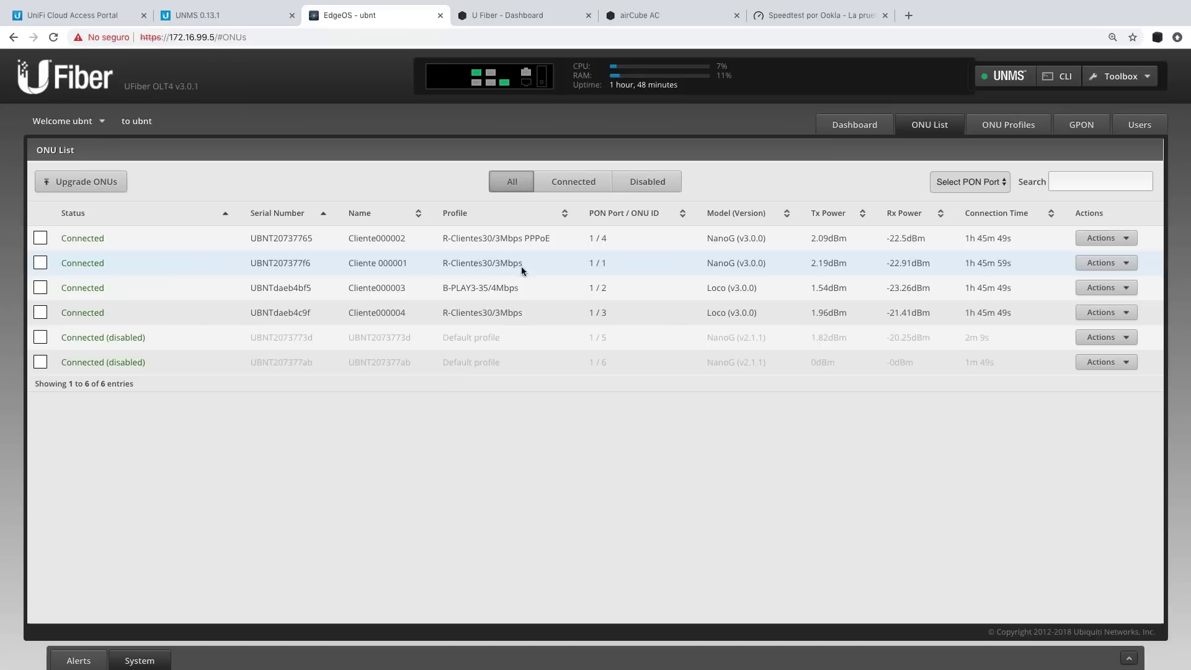
left_click(796, 17)
left_click(561, 312)
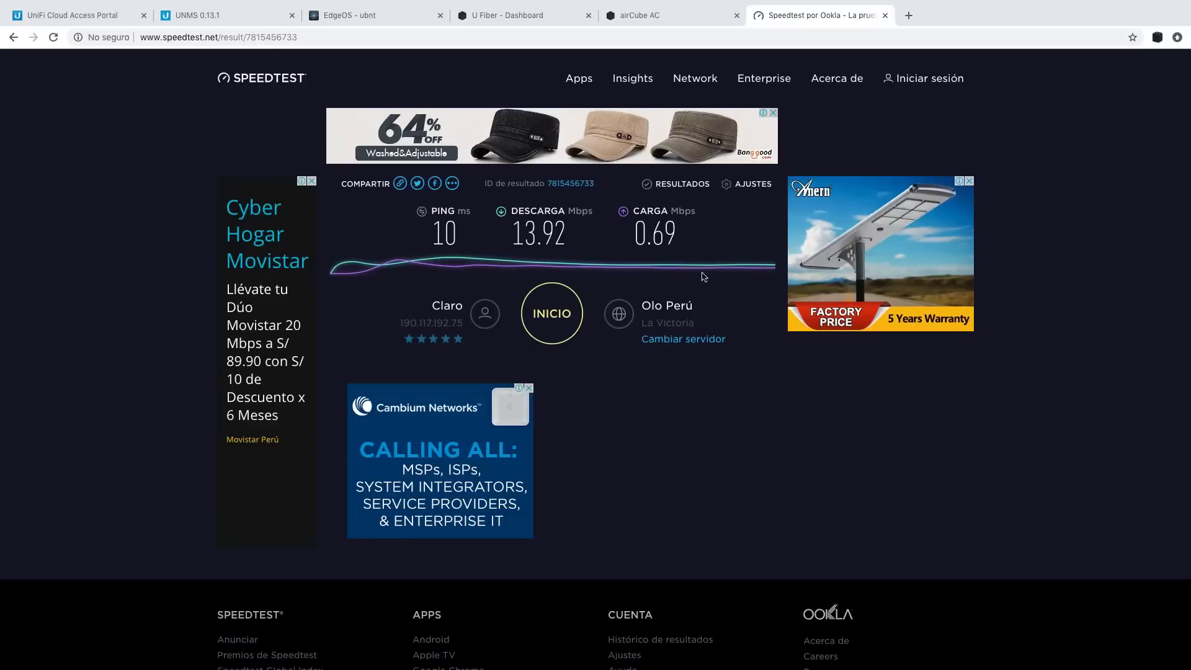
After the Speedtest finishes at 13.92 Mbps down and 0.69 up, return to the Nano G dashboard.
left_click(524, 15)
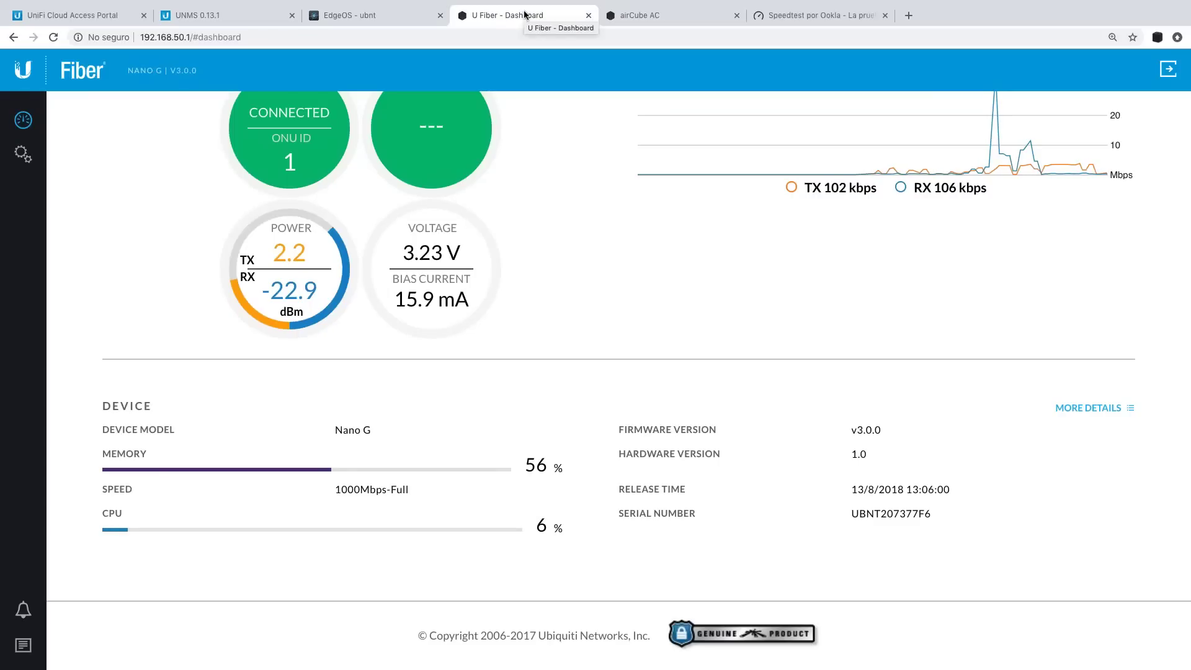
Browse the Nano G's GPON, Services and Network settings, then return to the OLT's ONU List.
scroll(746, 288, "up", 3)
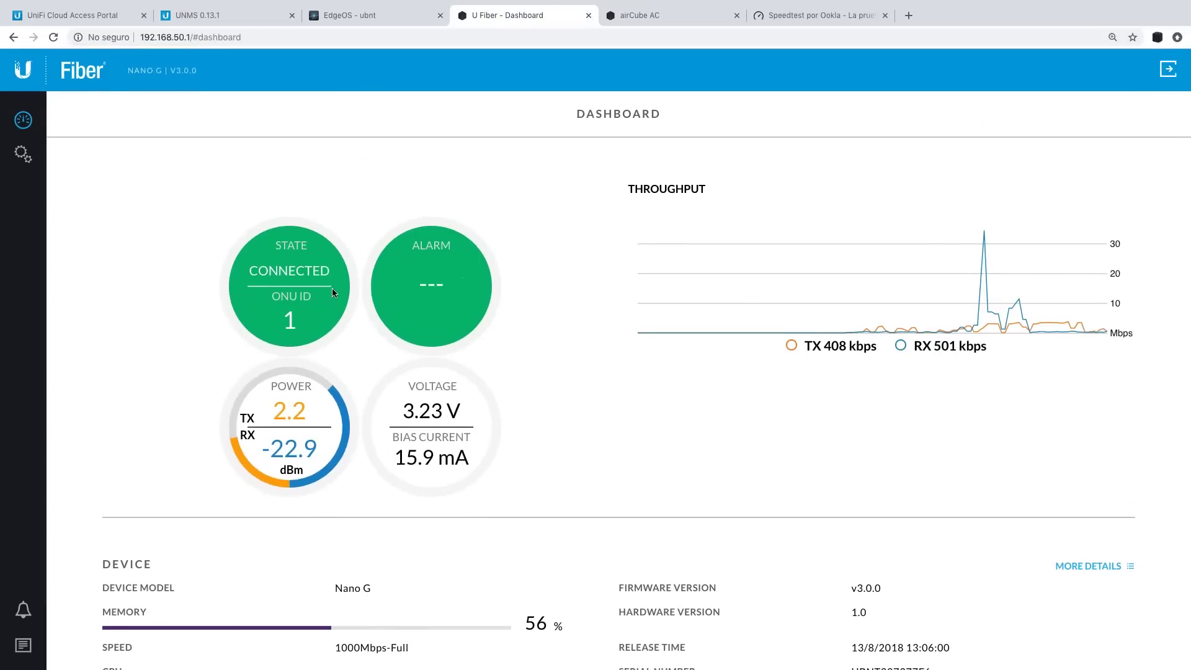
left_click(23, 154)
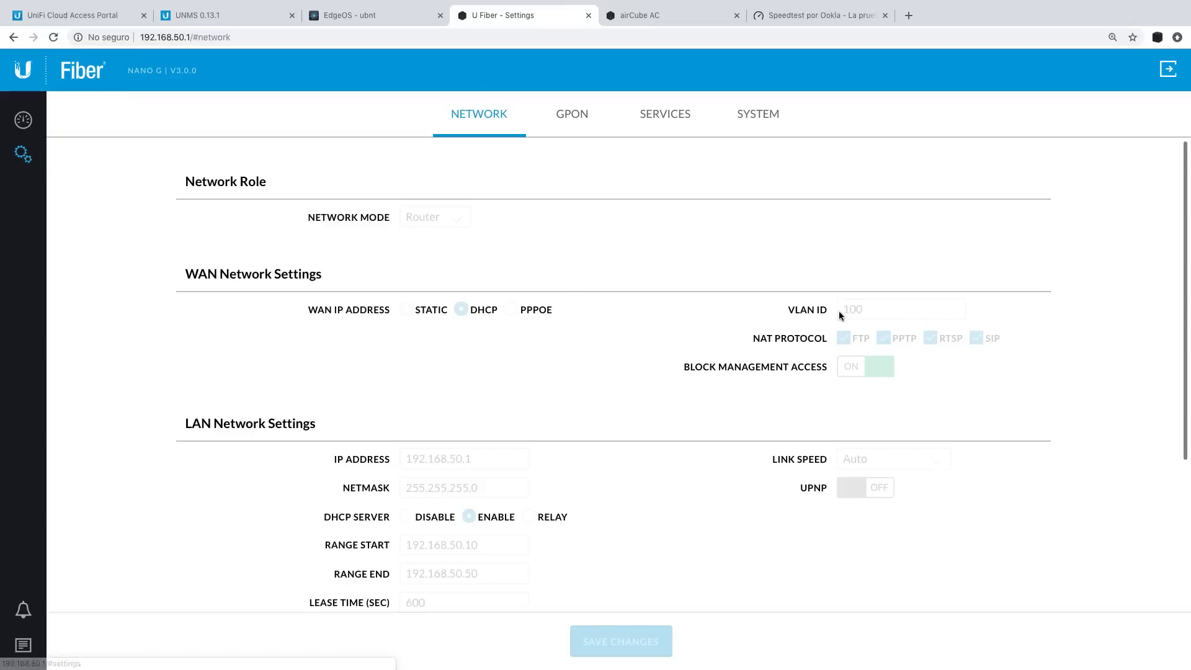
left_click(567, 117)
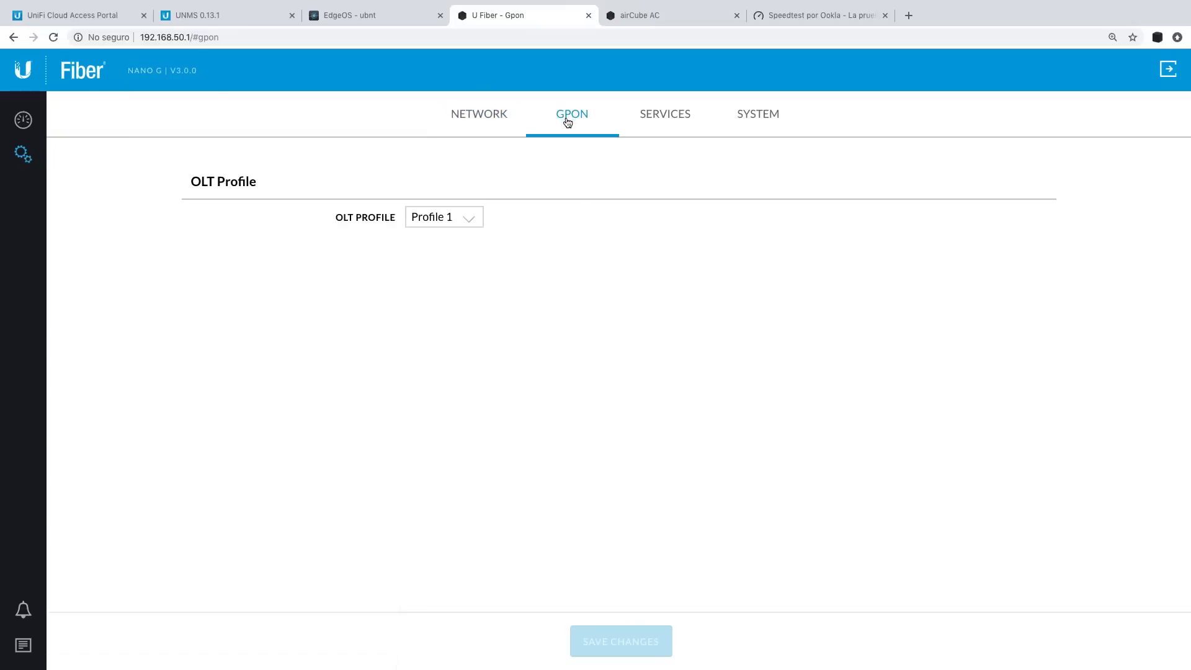
left_click(662, 117)
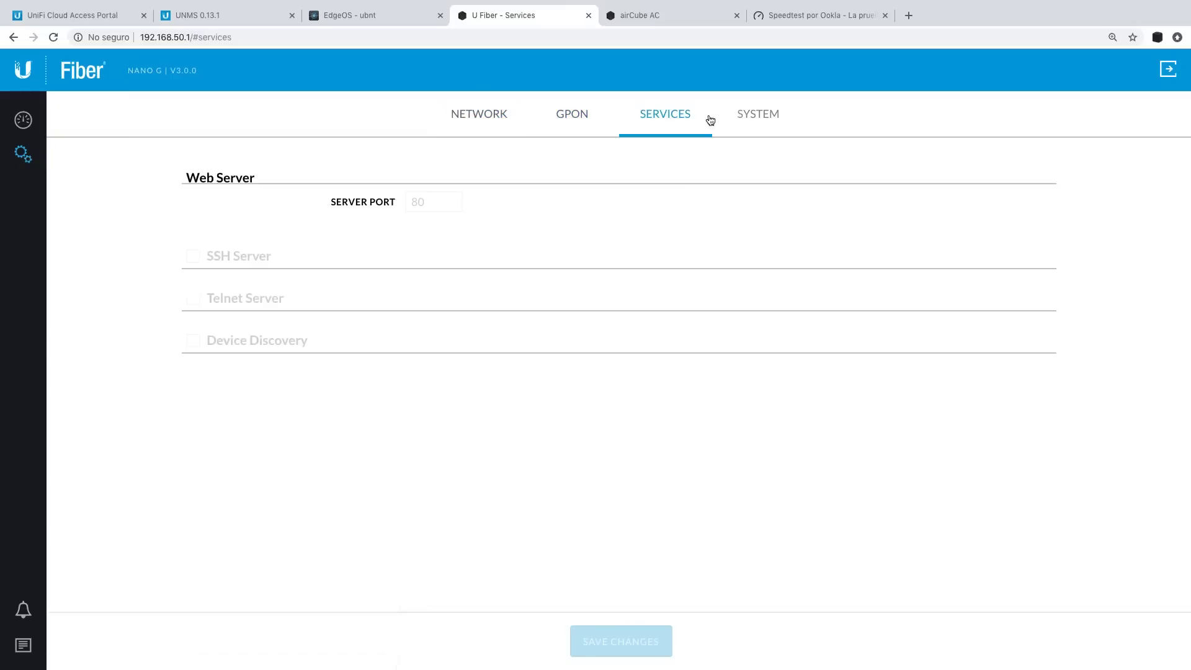
left_click(490, 113)
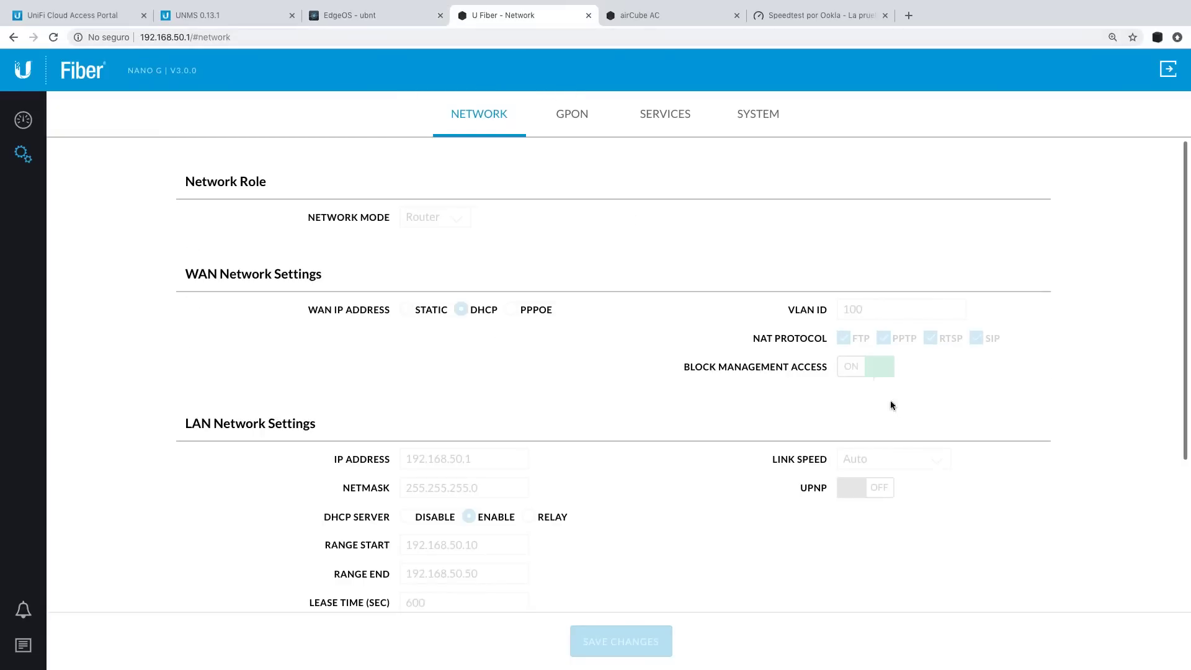
scroll(712, 538, "down", 5)
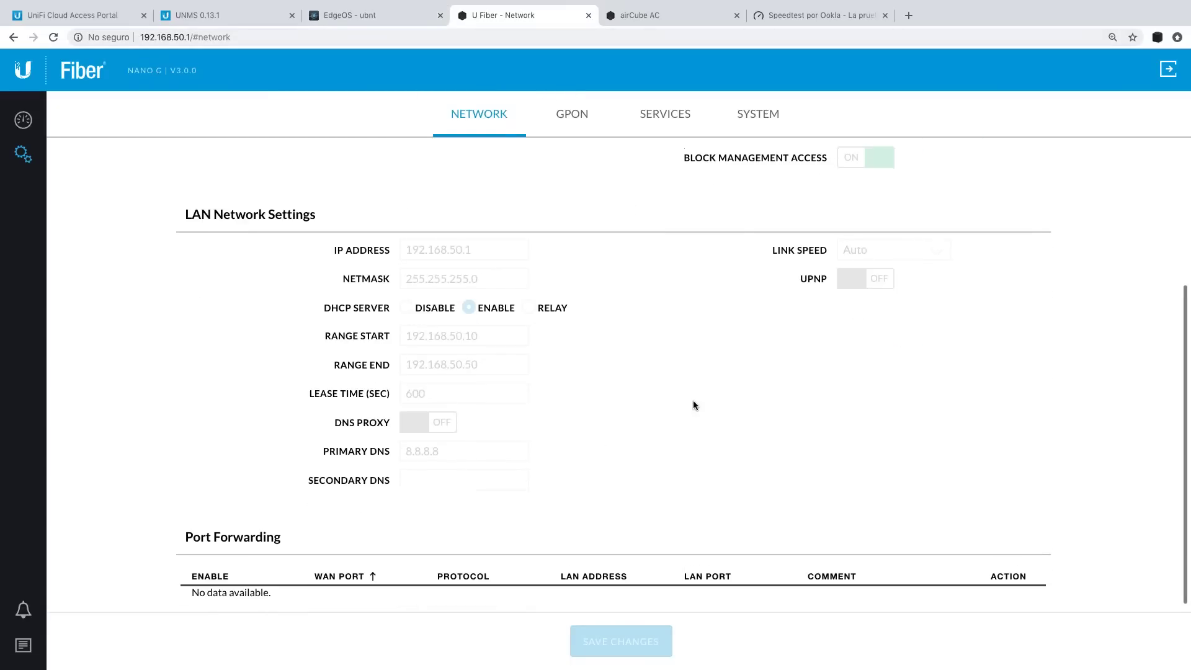
scroll(693, 400, "up", 5)
left_click(388, 17)
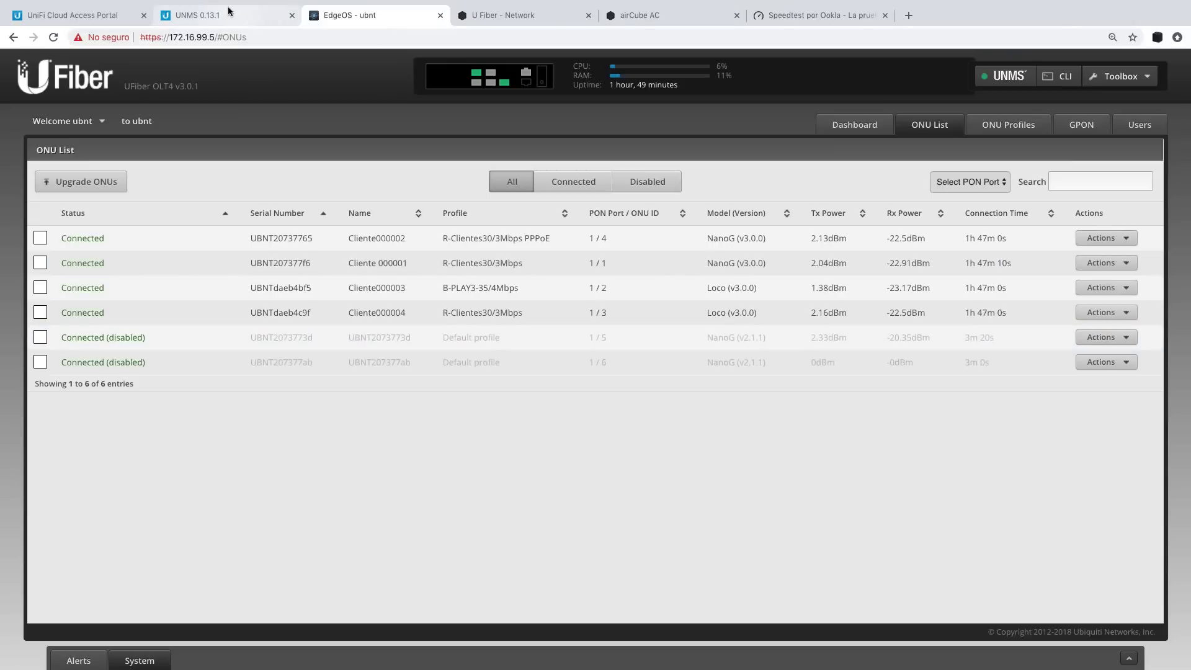
Check the UNMS device list, then come back to the OLT's ONU List.
left_click(229, 10)
left_click(23, 225)
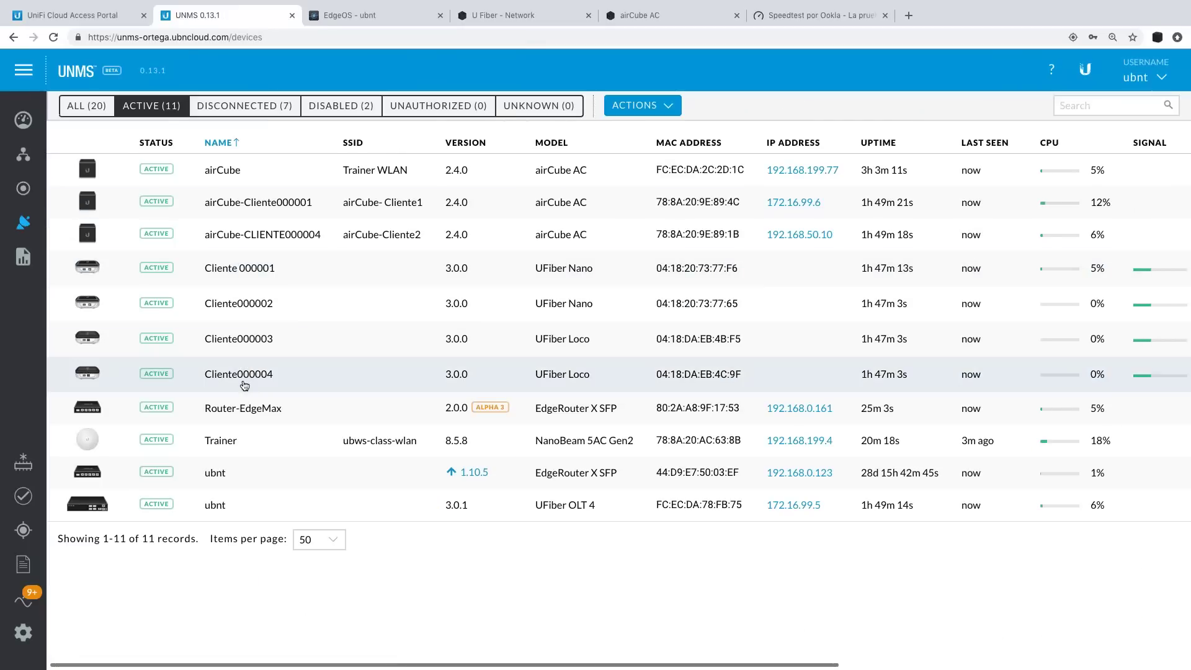
left_click(391, 15)
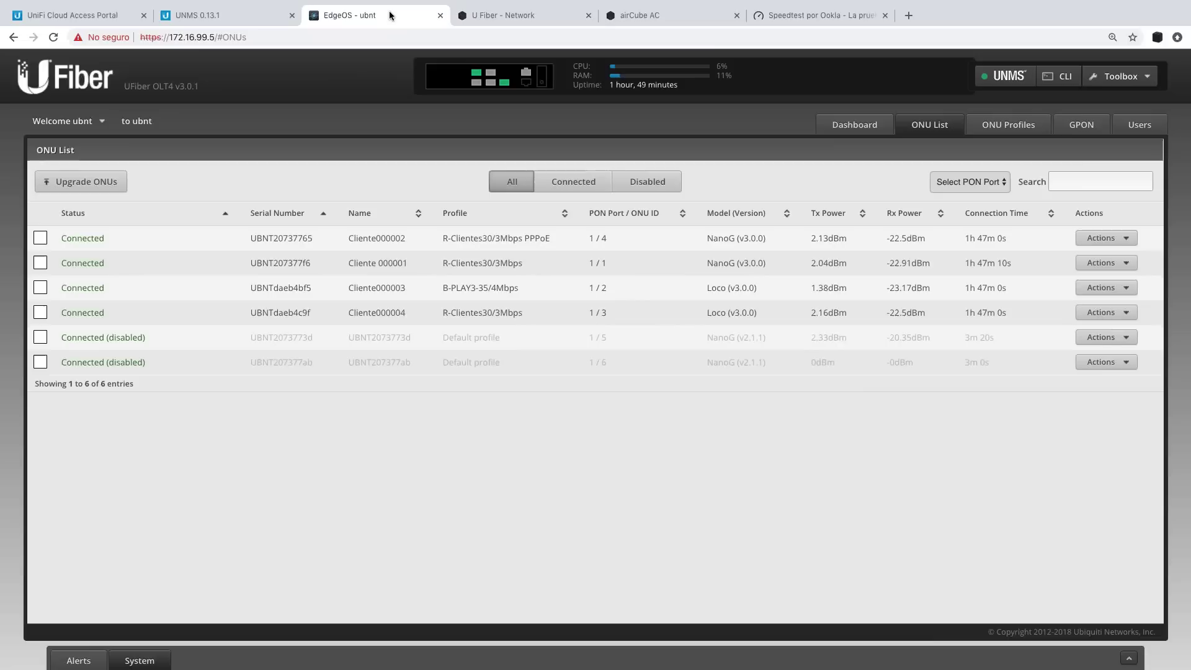
Enable the disabled ONUs UBNT2073773d and UBNT207377ab.
left_click(1107, 338)
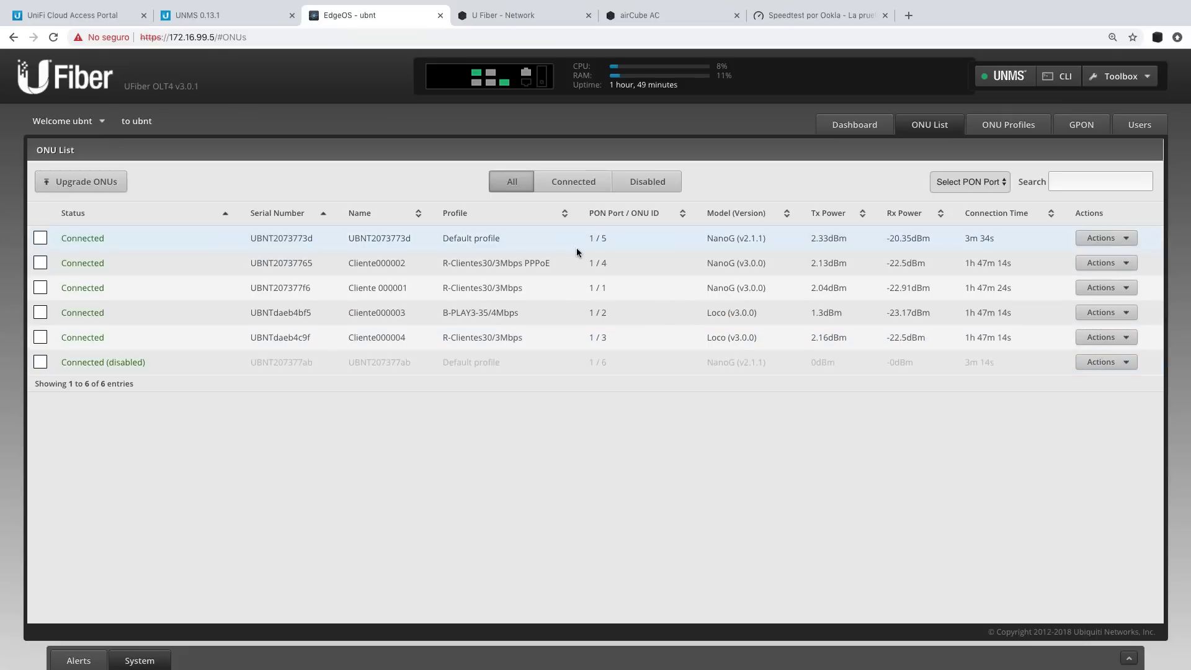
left_click(1111, 363)
left_click(1109, 381)
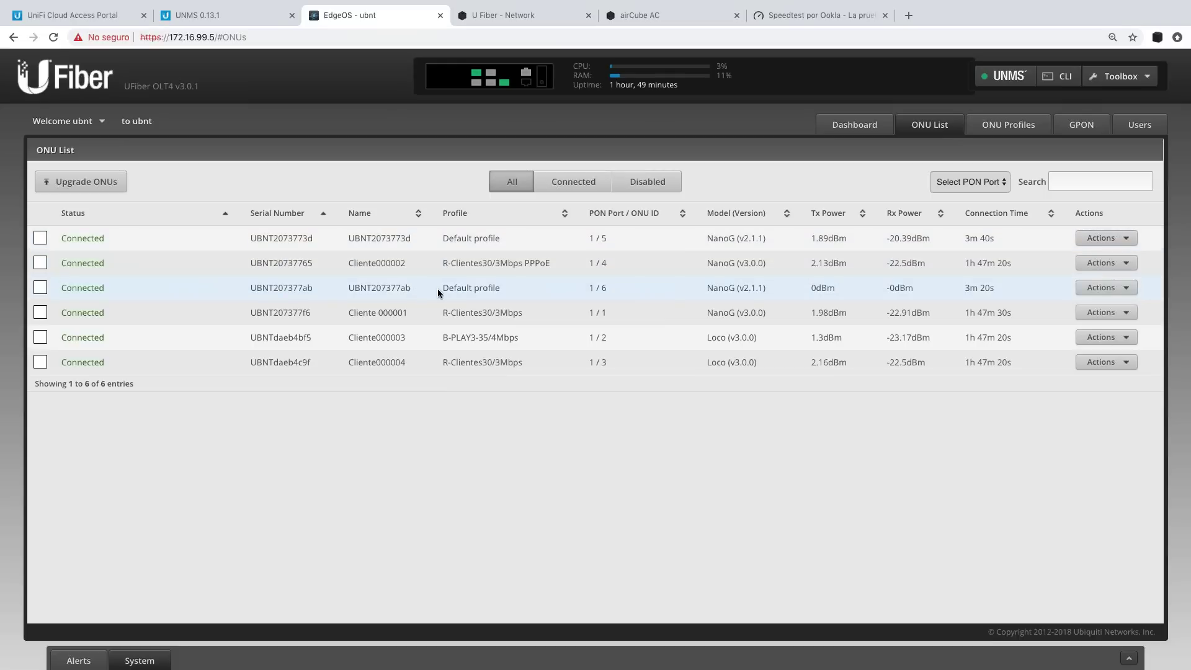
Assign the R-Clientes30/3Mbps profile to ONU UBNT2073773d after trying the other profiles.
left_click(1126, 239)
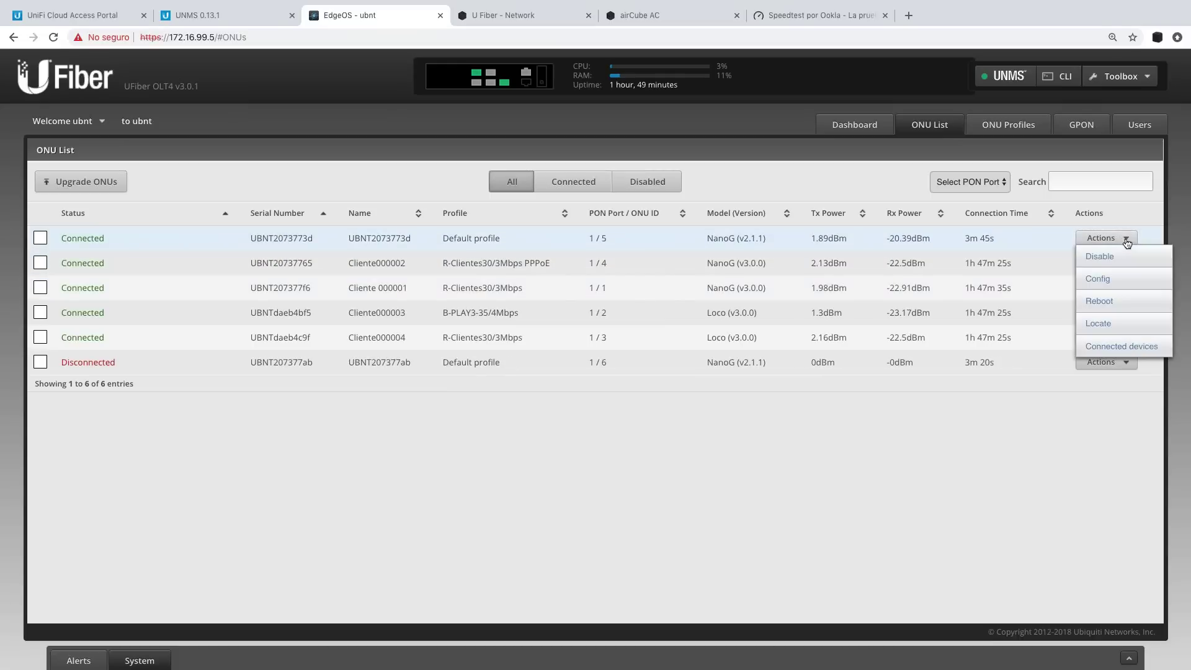
left_click(1111, 278)
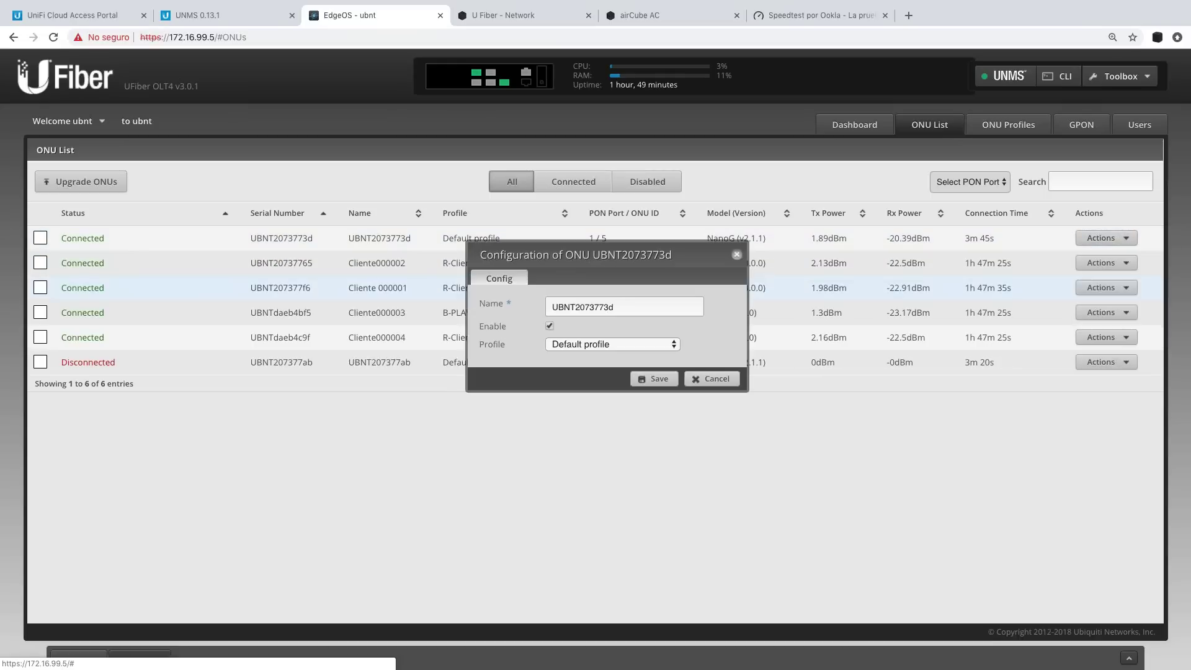
left_click(623, 345)
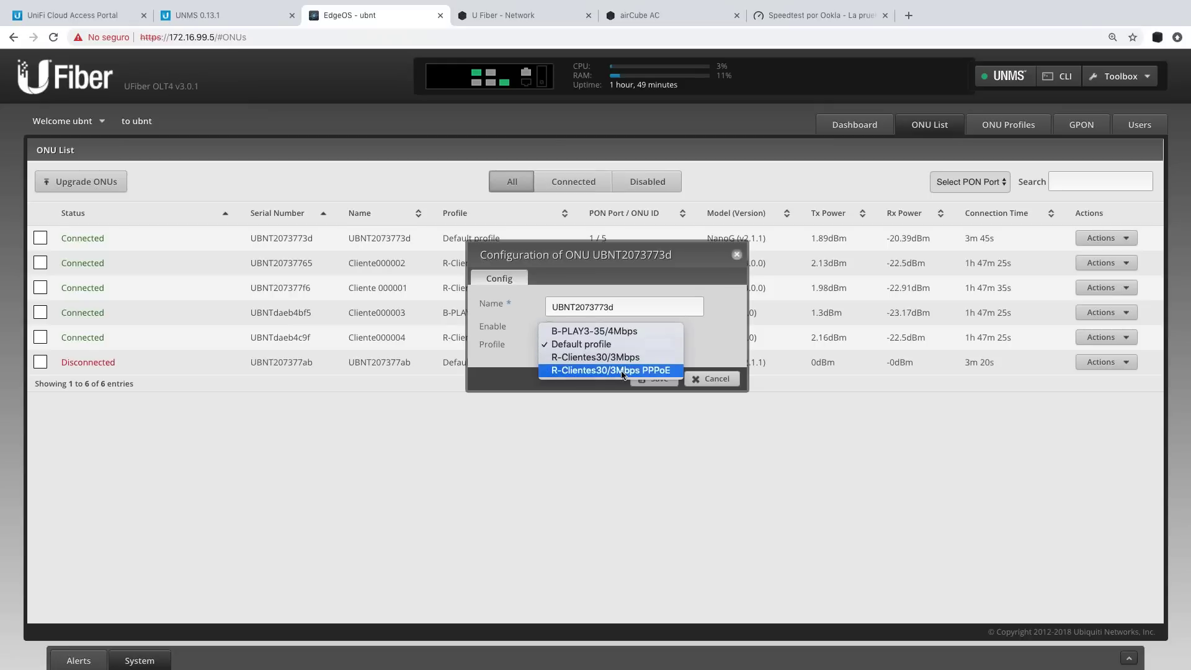
left_click(622, 371)
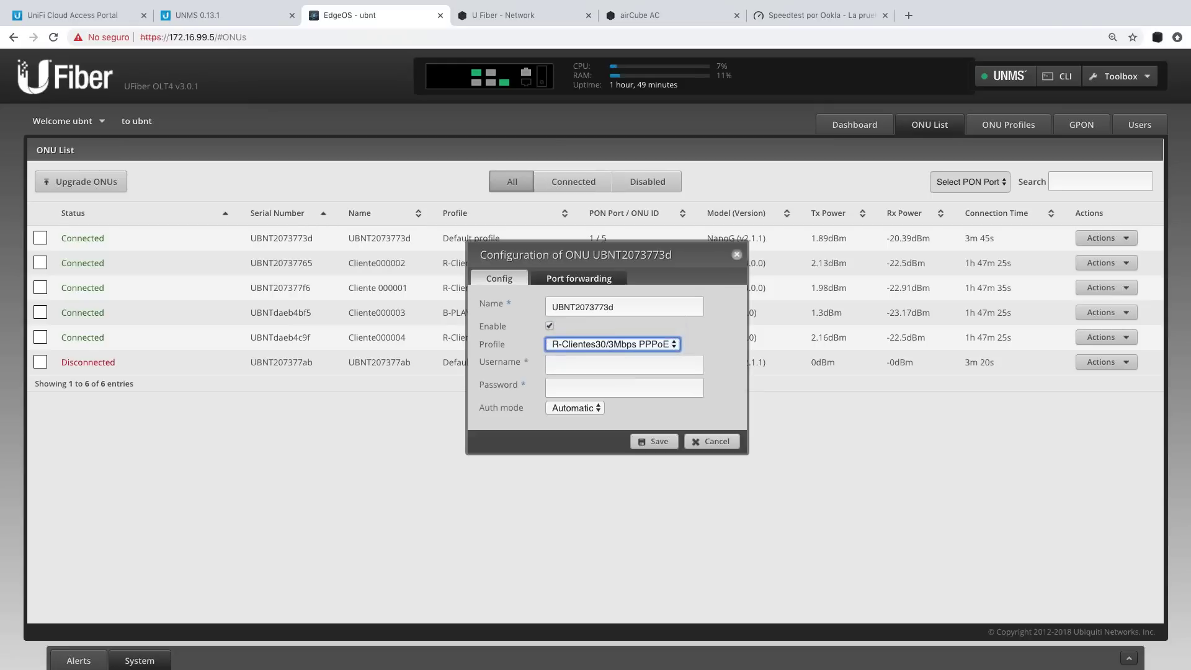
left_click(605, 344)
left_click(601, 334)
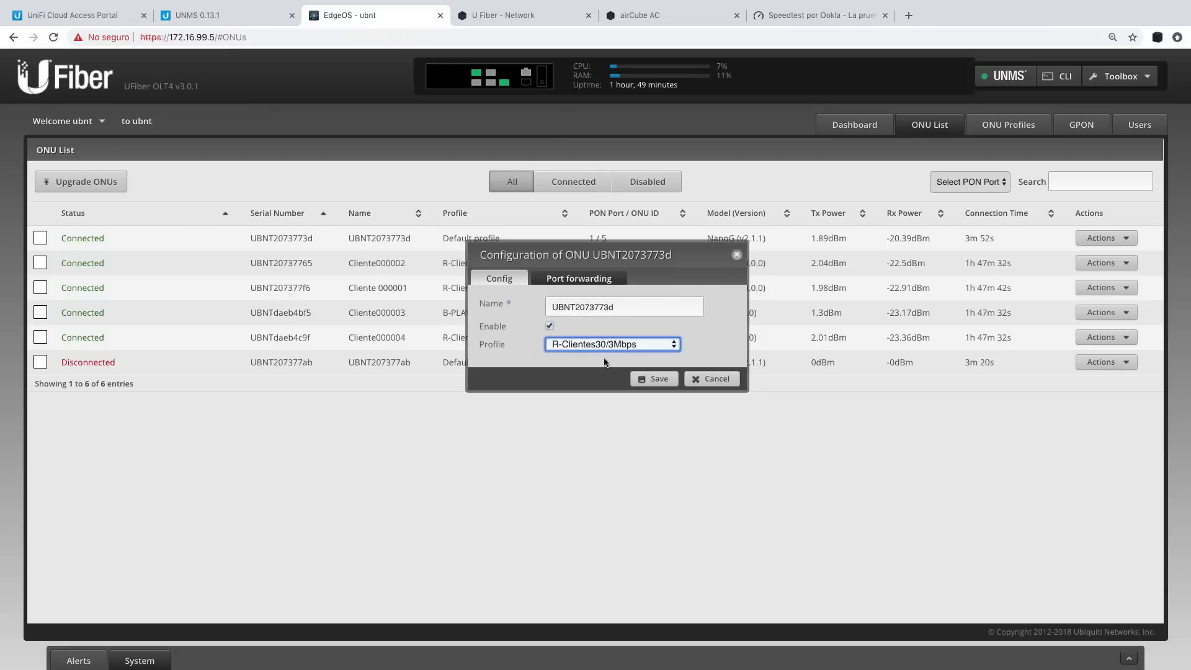
left_click(593, 343)
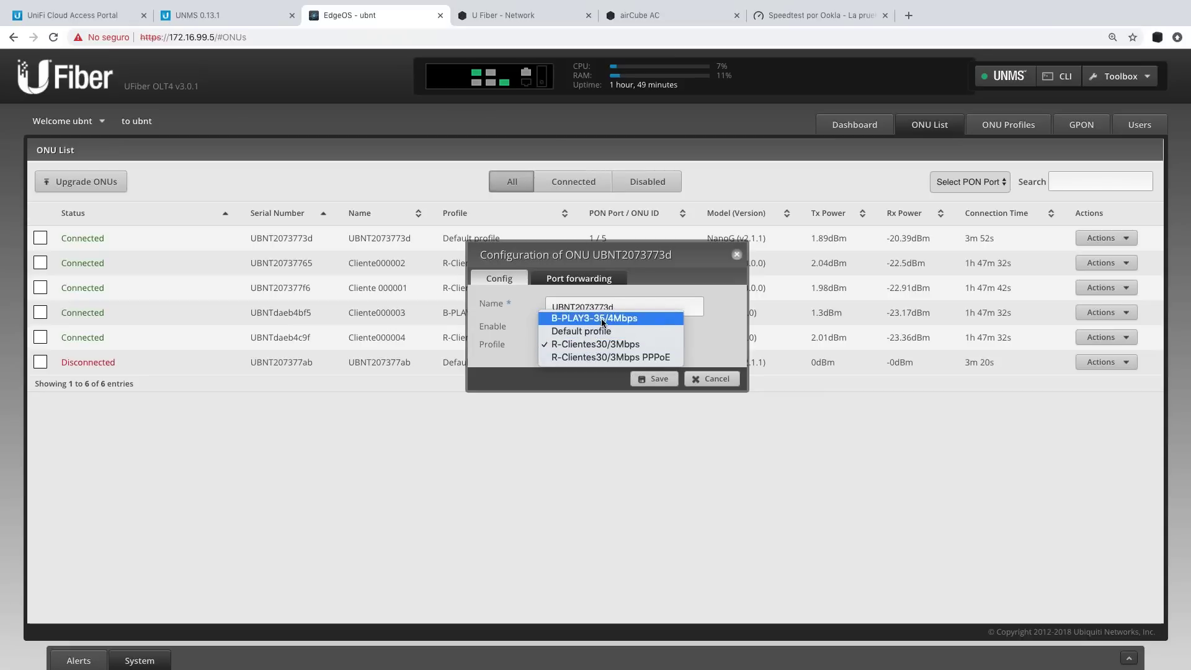
left_click(601, 322)
left_click(593, 341)
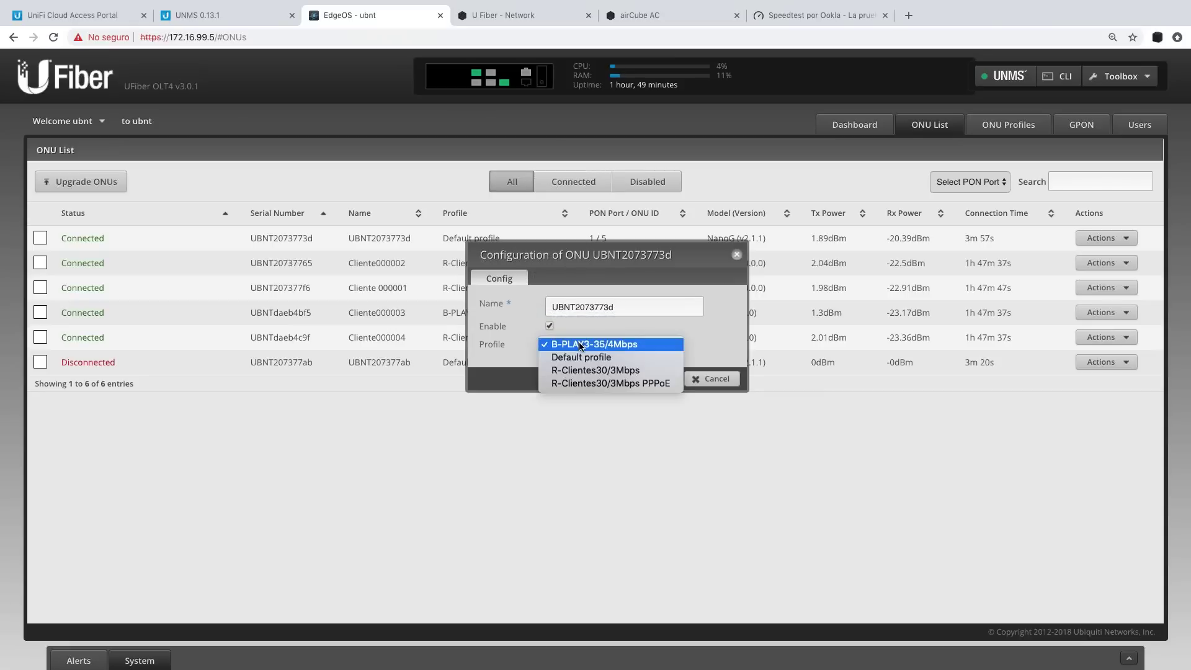
left_click(586, 370)
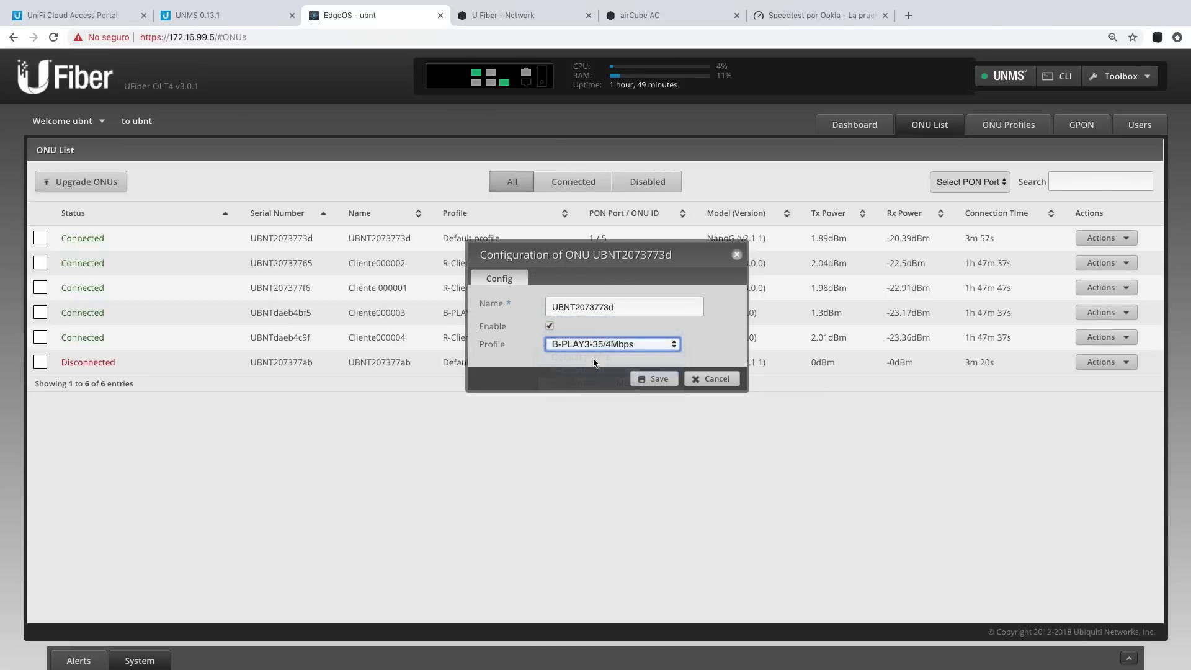
Rename the ONU to CLIENTE000005 and save its configuration.
left_click(601, 317)
key("ctrl+a")
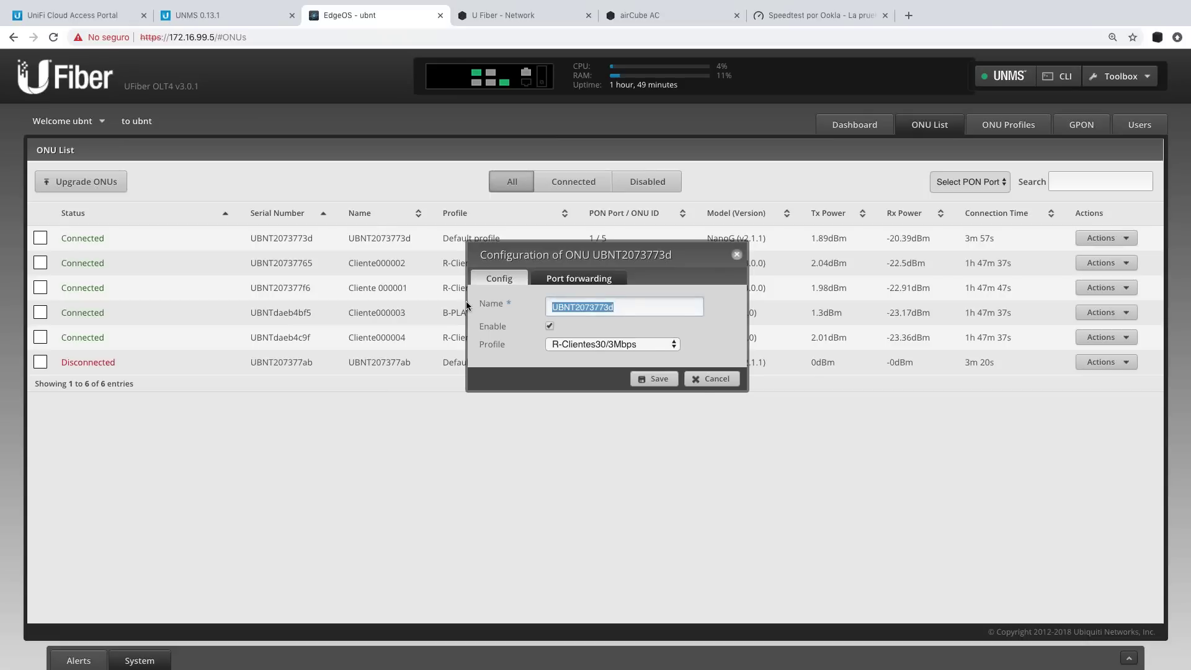
type("CLIENTE000005")
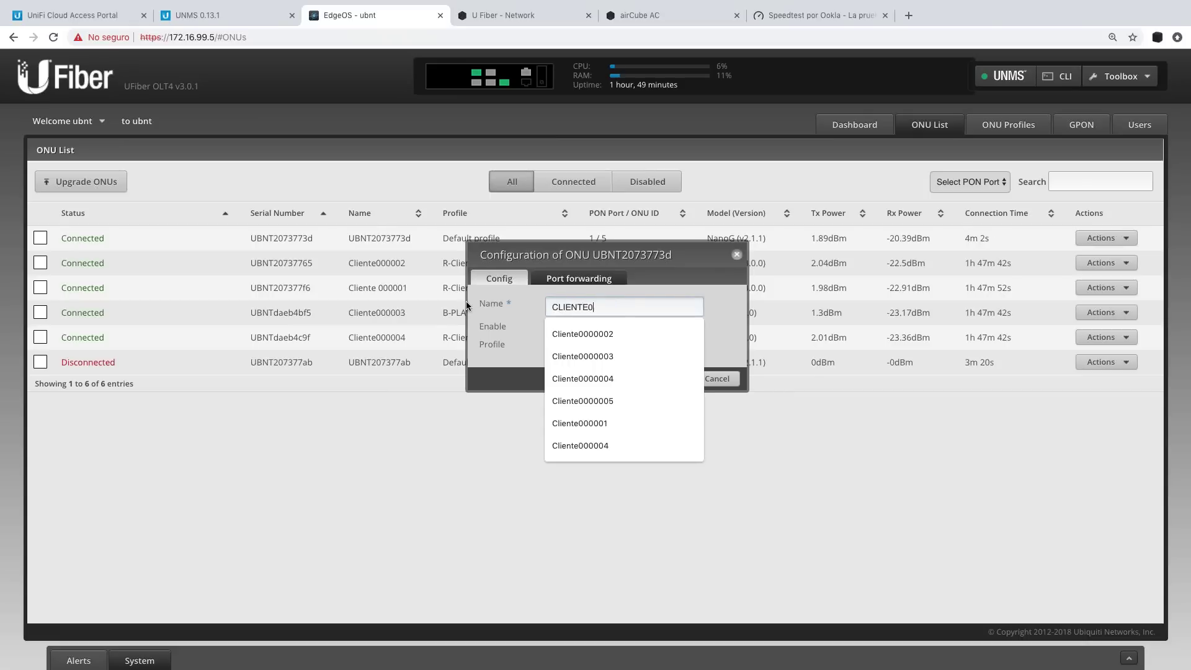
left_click(659, 380)
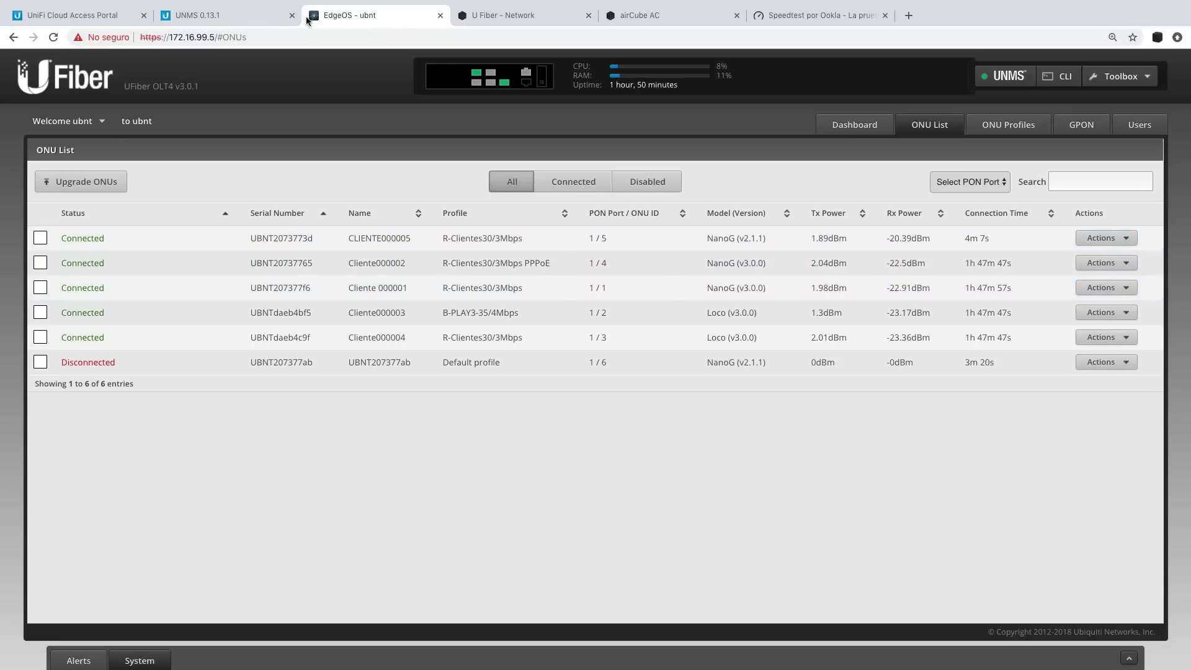
Compare the UNMS device list with the OLT's ONU List, ending on the Nano G network settings.
left_click(248, 15)
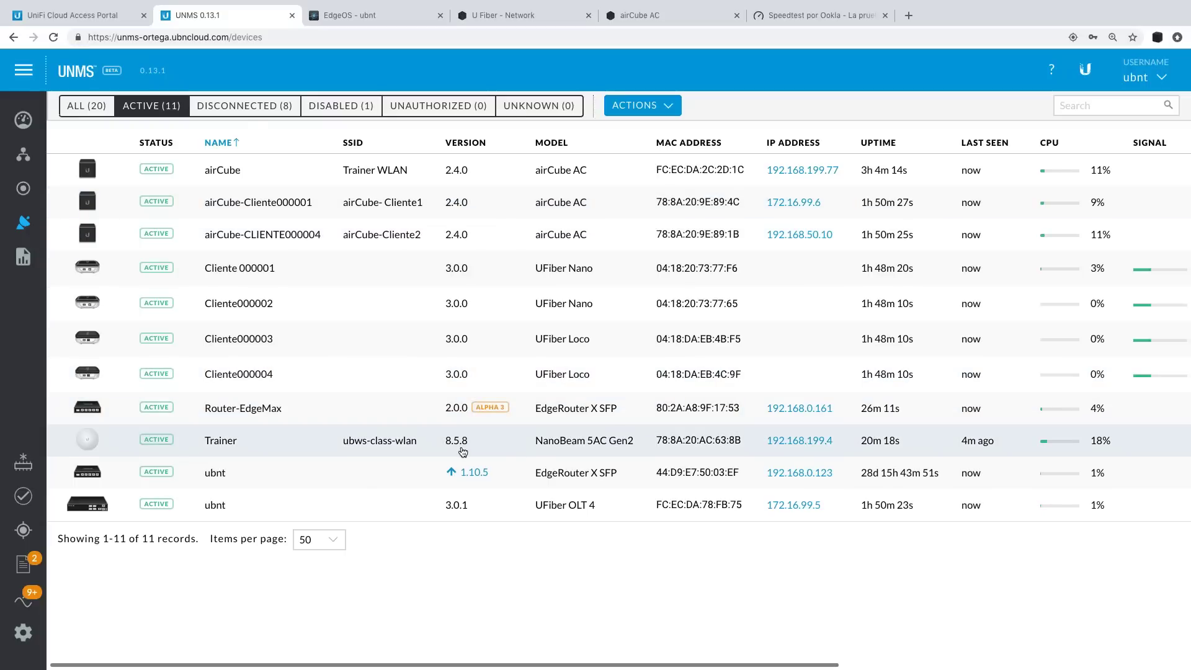
left_click(376, 21)
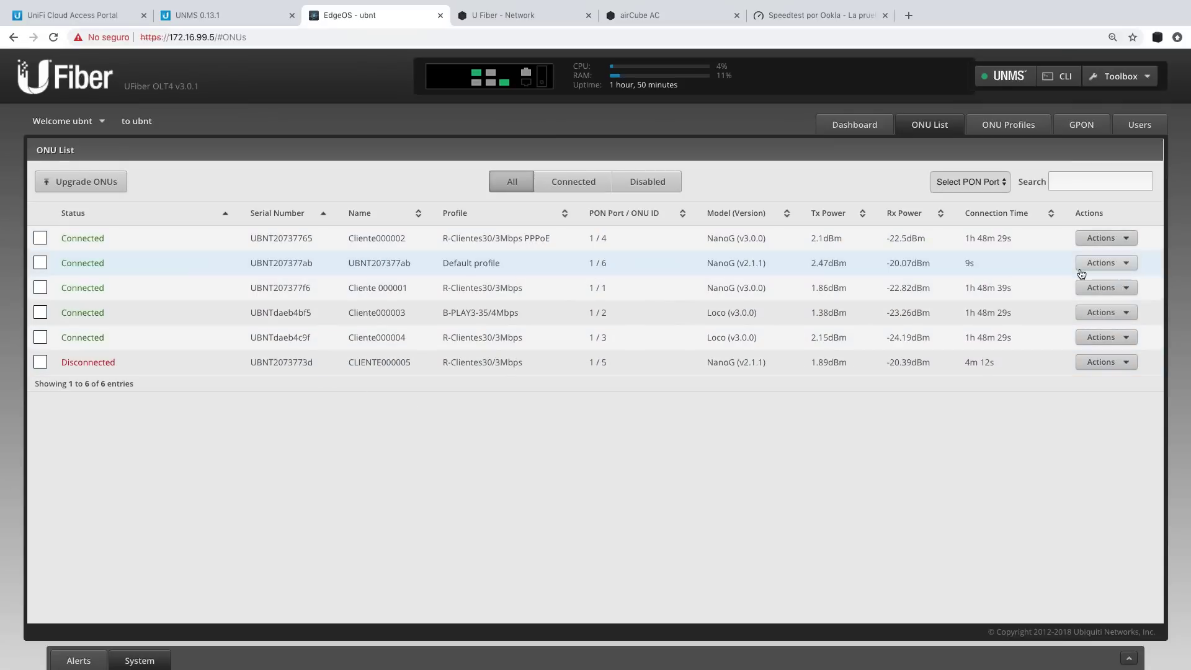
left_click(235, 16)
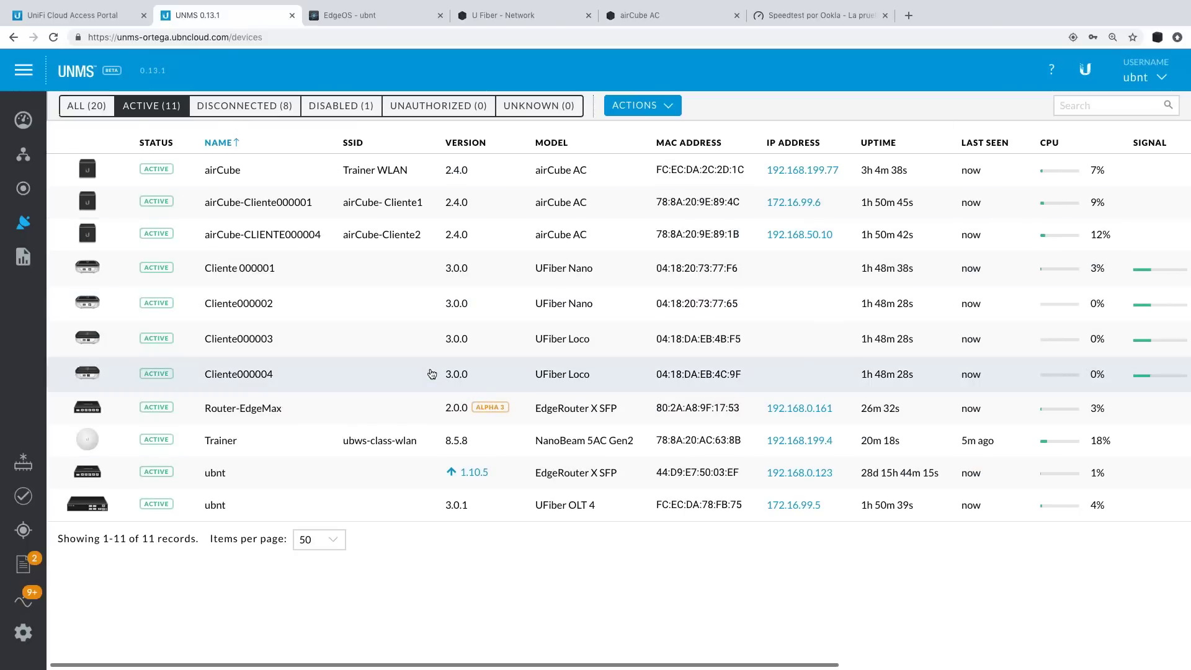
left_click(501, 17)
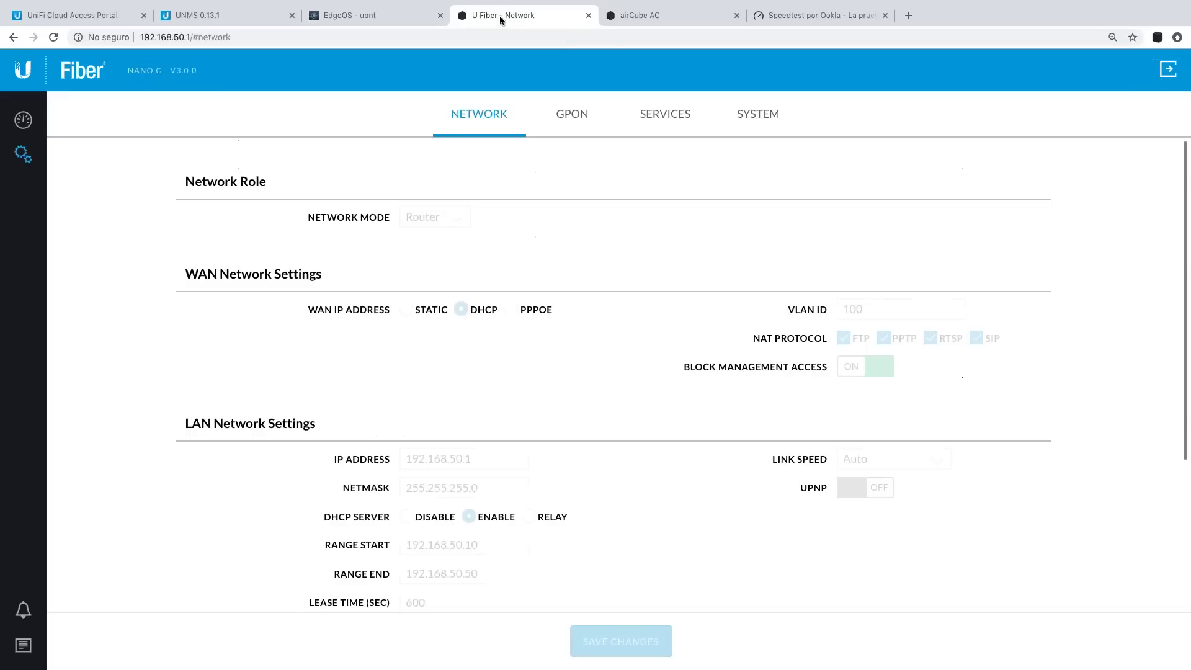
Log back into the expired airCube AC web UI session with the admin username and password.
left_click(645, 16)
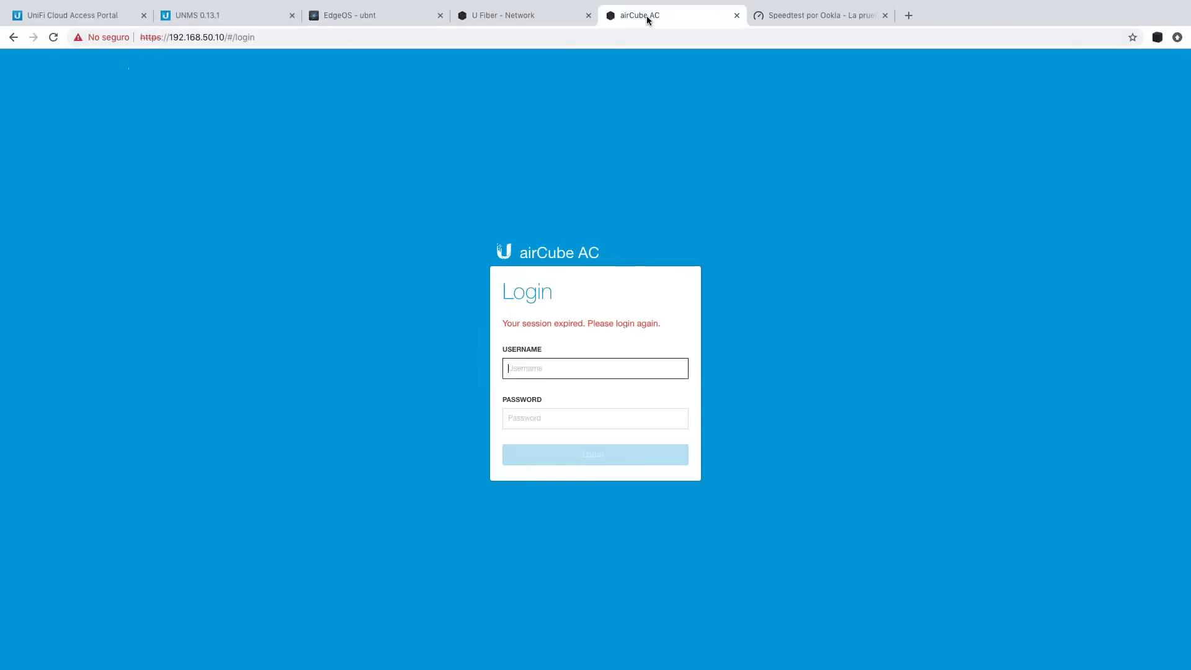
type("ubnt")
key("Tab")
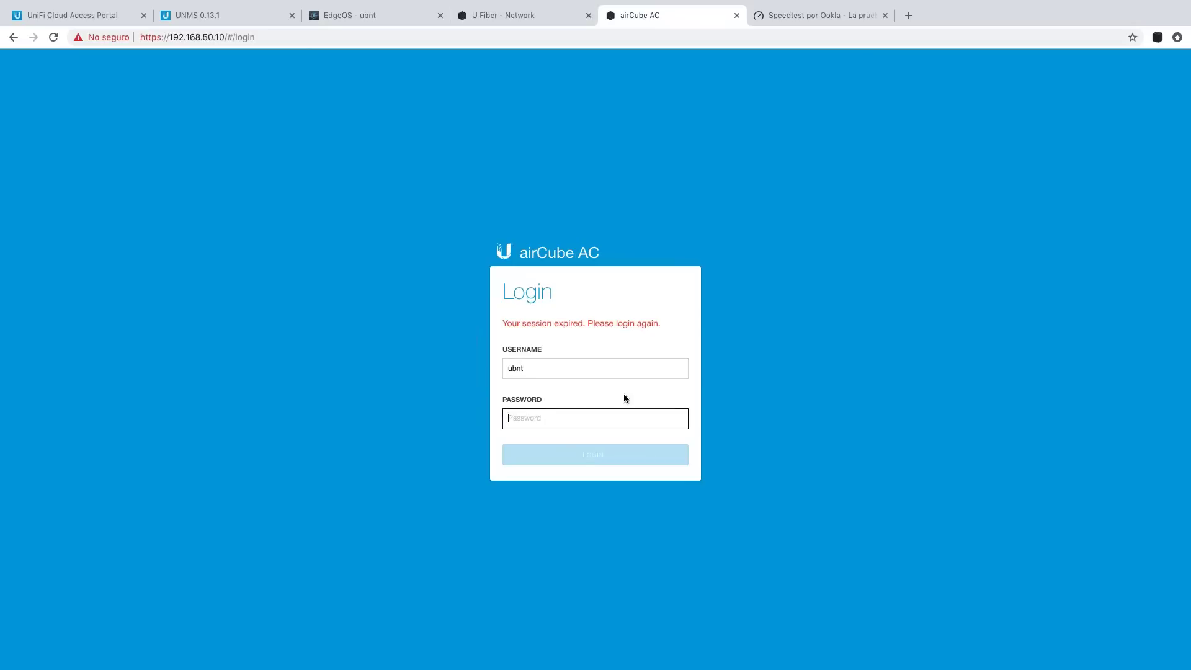
type("1234567890")
key("Return")
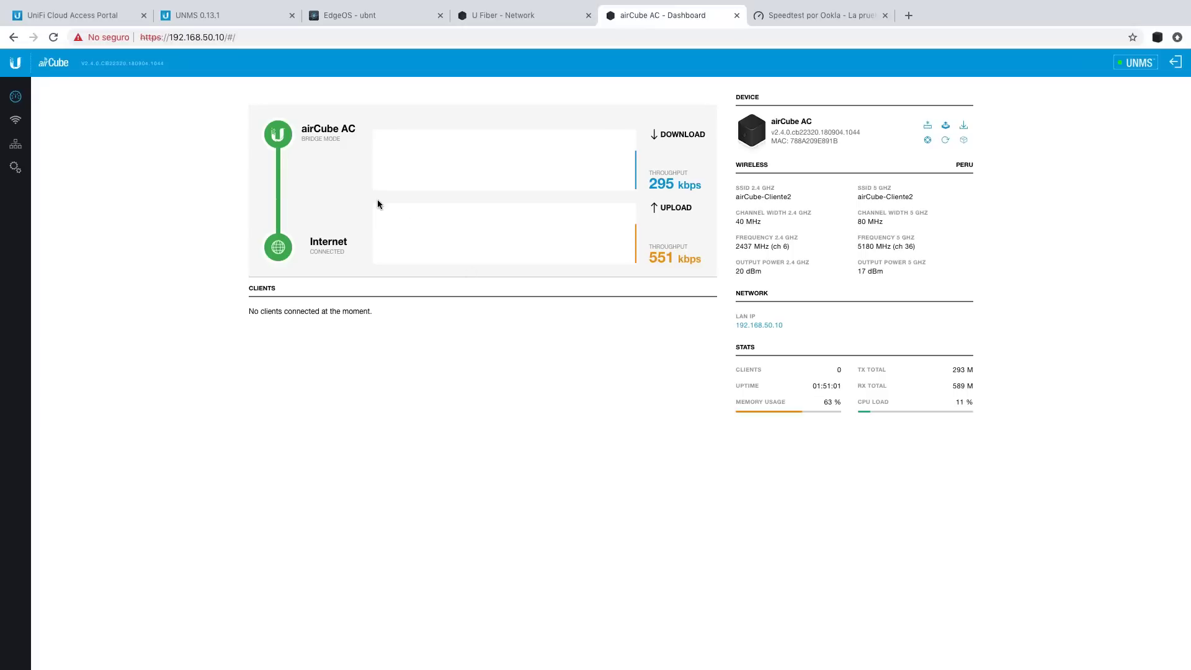
Zoom to 125% and review the airCube's bridge-mode Network settings, including the VLAN tab.
key("ctrl+plus")
key("ctrl+plus")
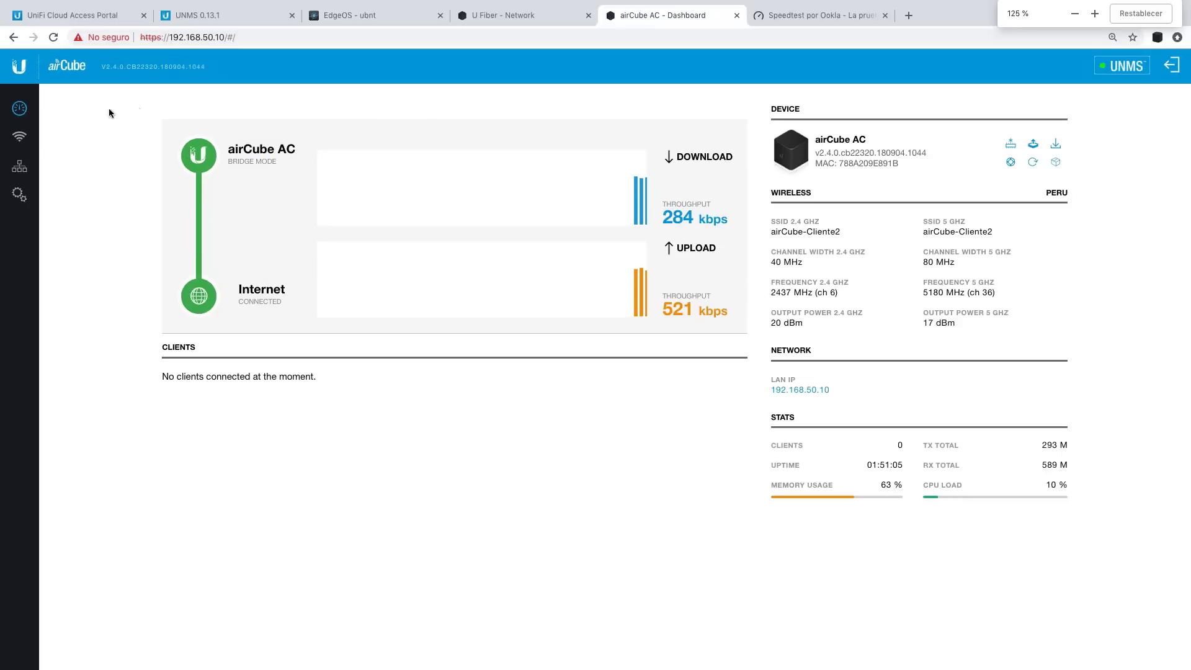
left_click(19, 136)
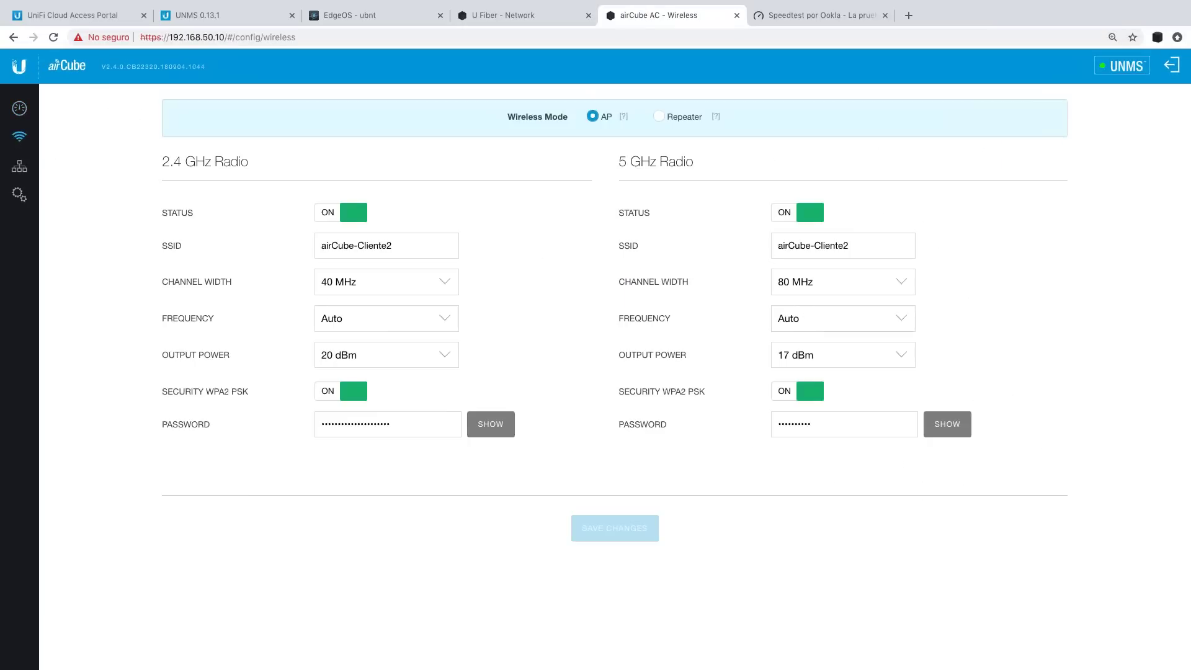
left_click(18, 174)
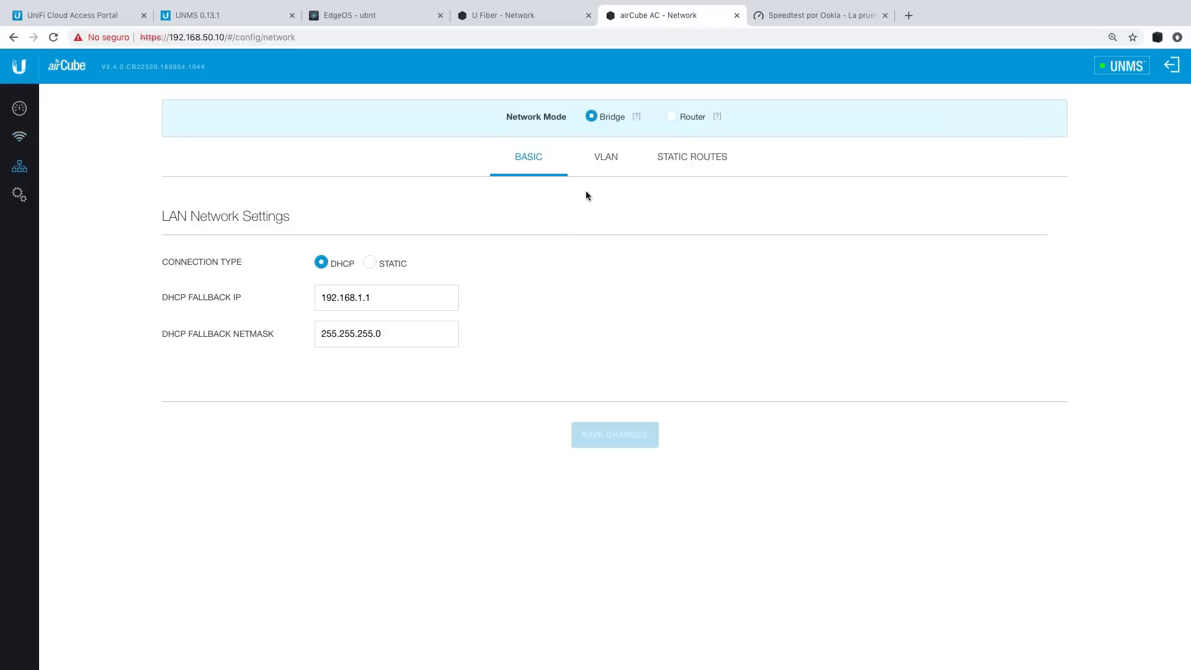
left_click(602, 157)
left_click(528, 156)
Open the Nano G dashboard's More Details and browse its ARP, routing and DHCP lease tabs.
left_click(501, 14)
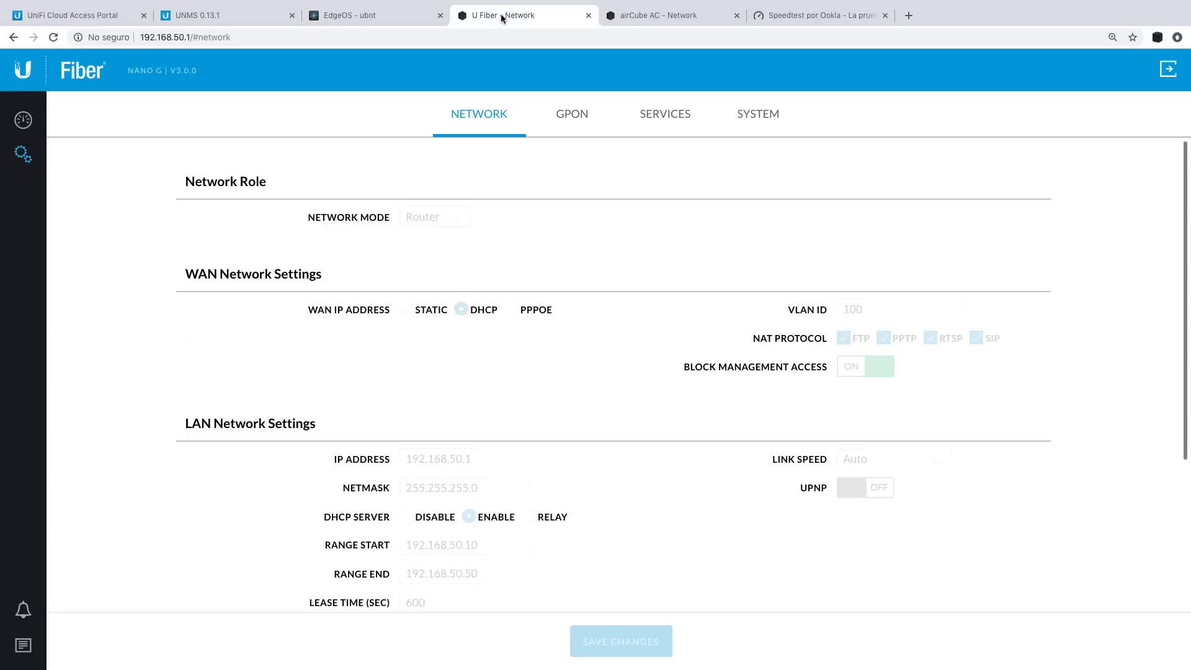
left_click(20, 119)
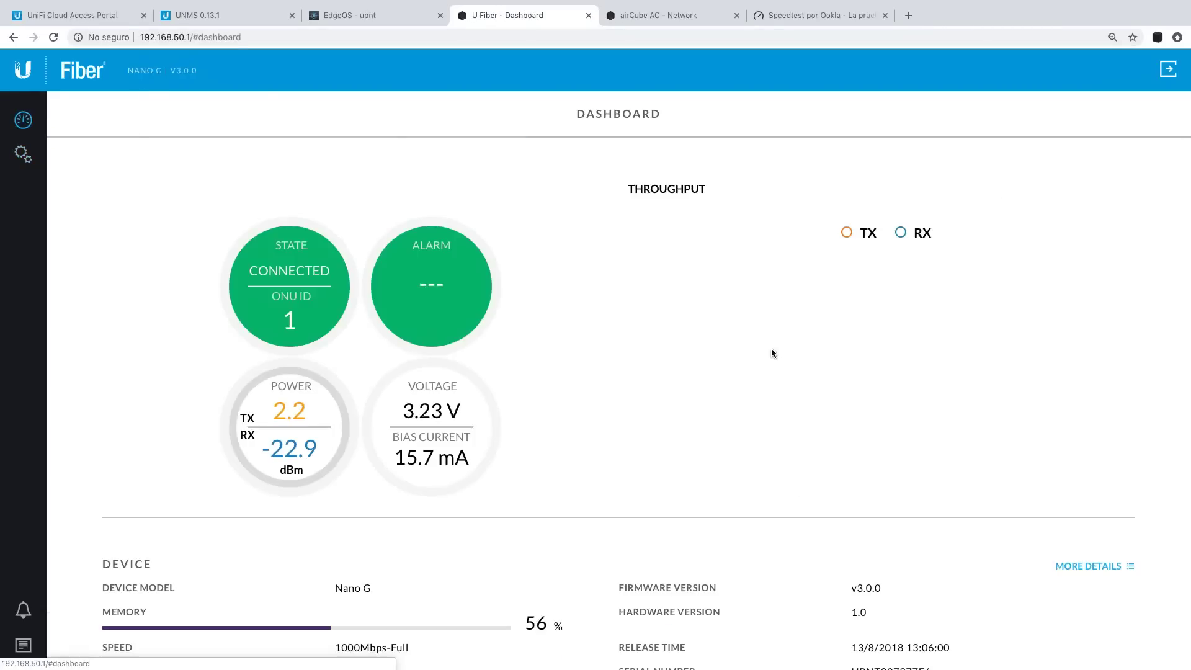
left_click(661, 223)
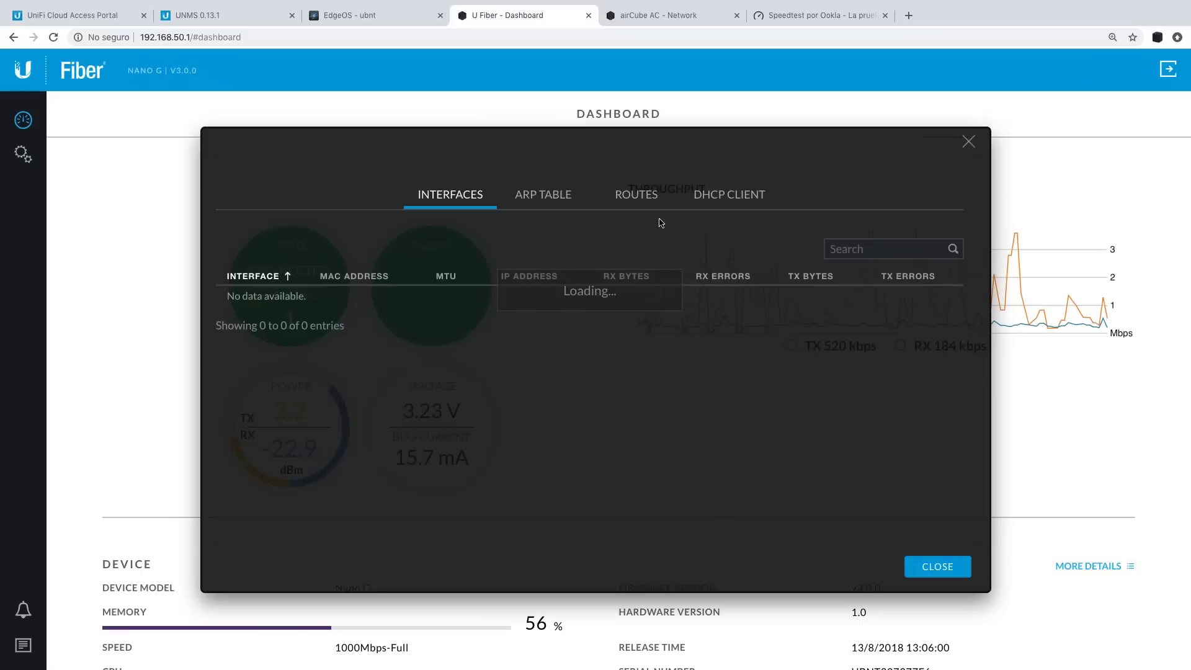
left_click(543, 196)
left_click(636, 196)
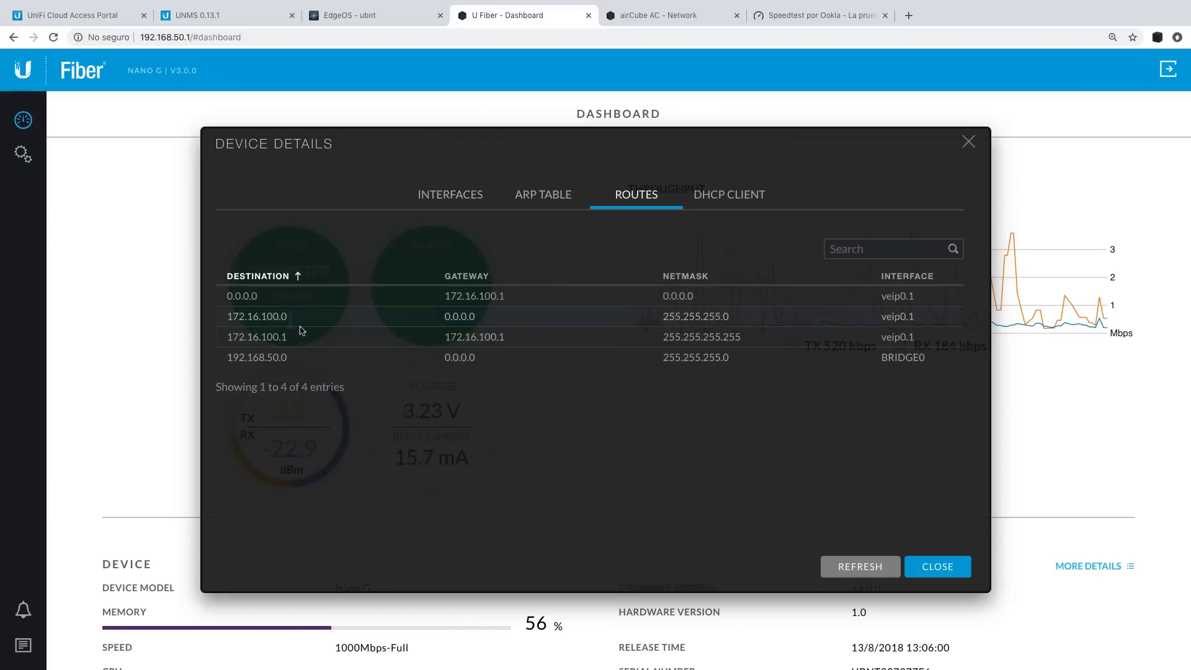
left_click(697, 205)
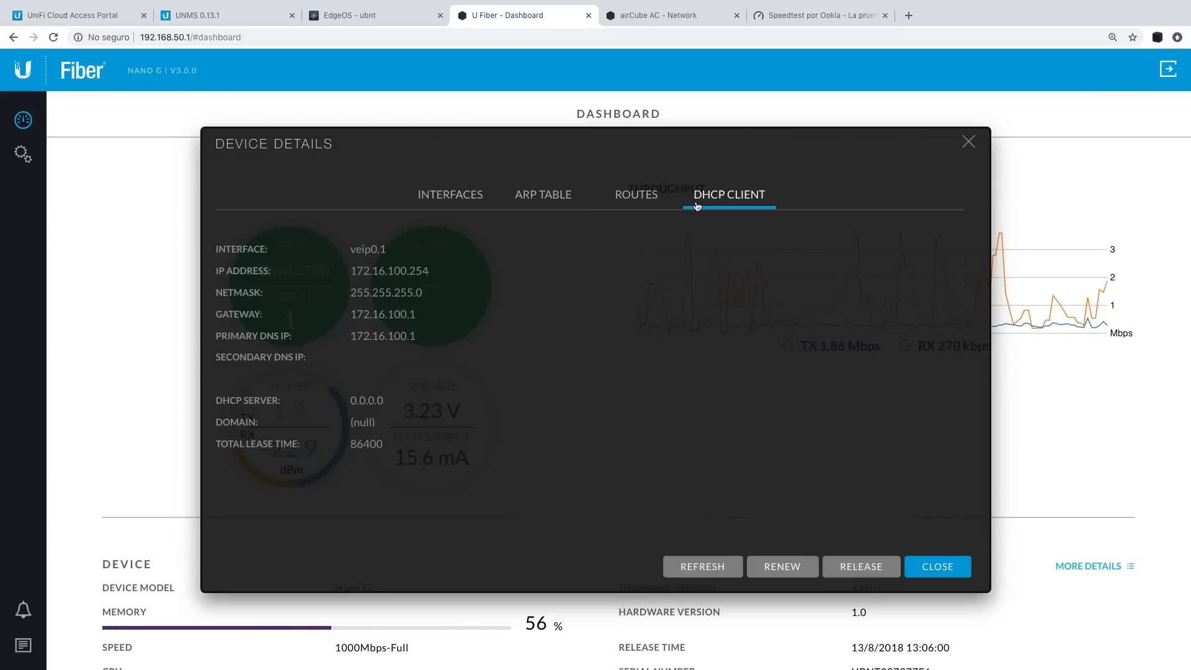
left_click(435, 194)
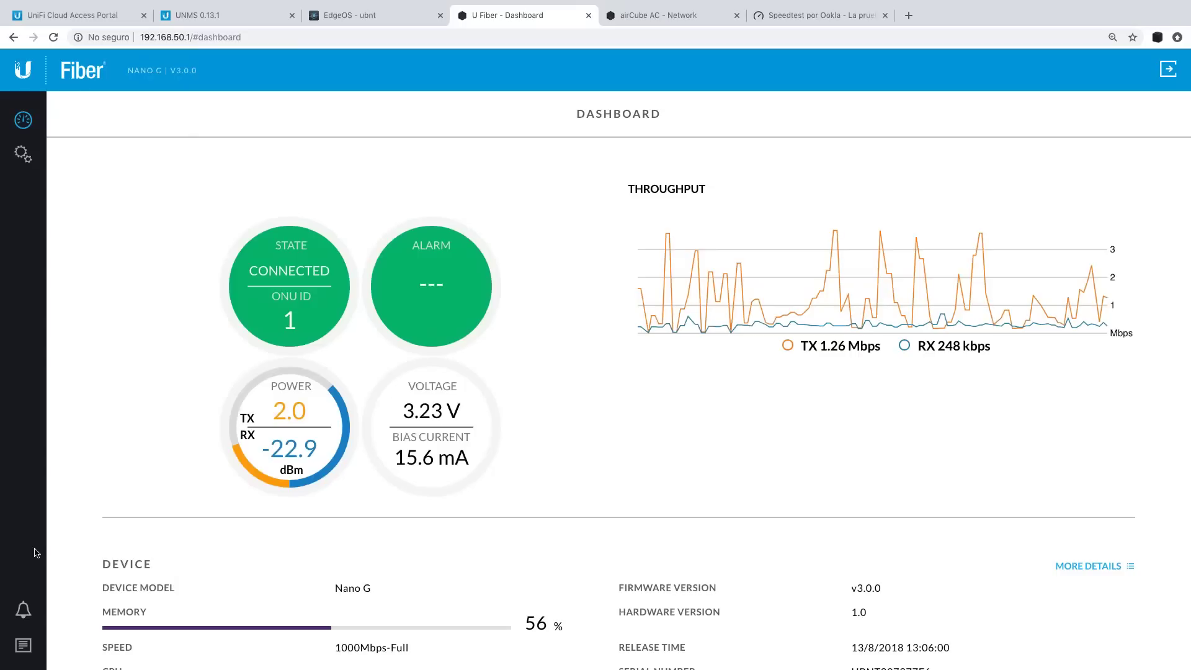
Scroll through the ONU's system log and close it.
left_click(23, 645)
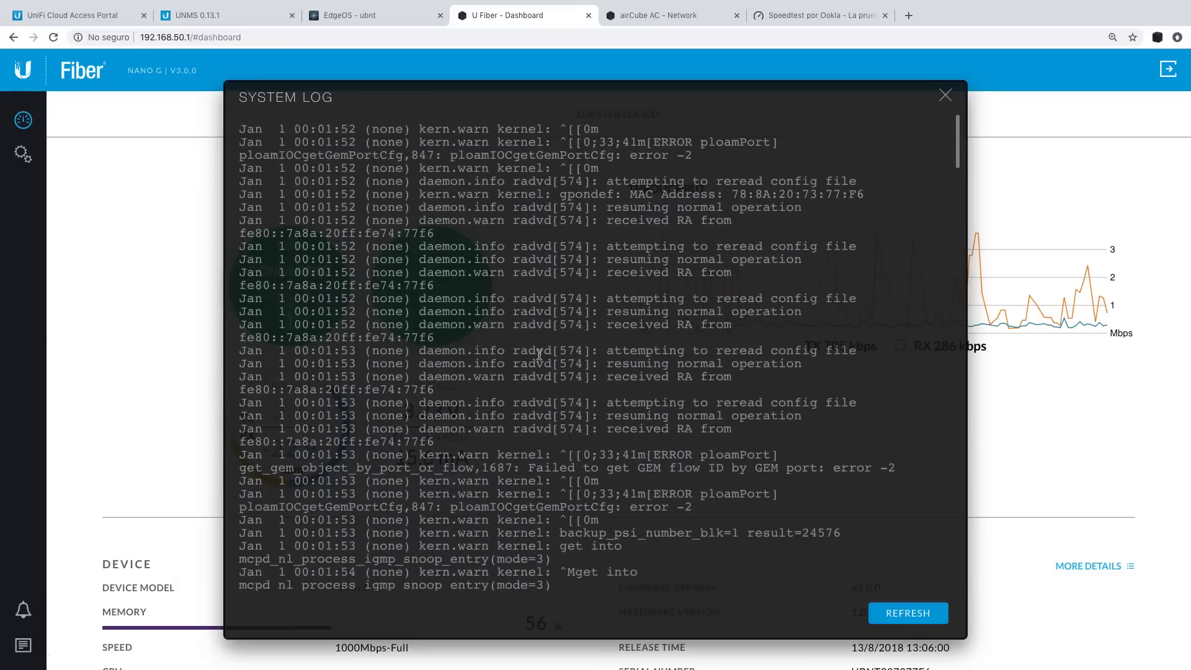
scroll(539, 355, "down", 20)
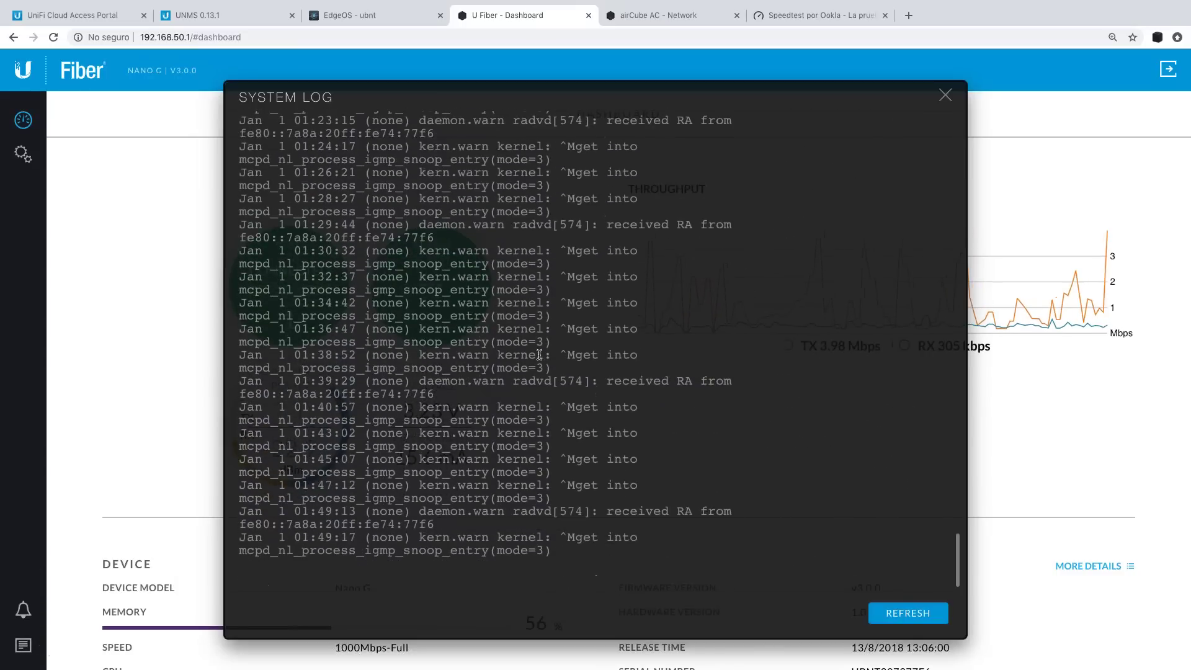
scroll(627, 477, "up", 10)
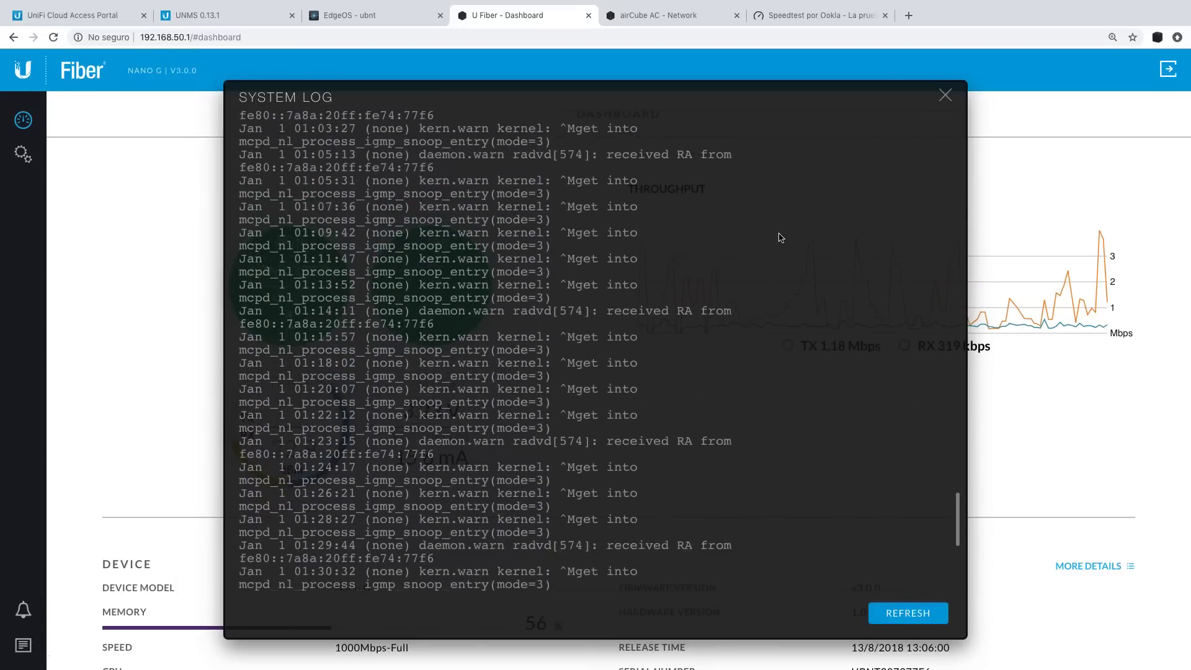
scroll(780, 238, "up", 5)
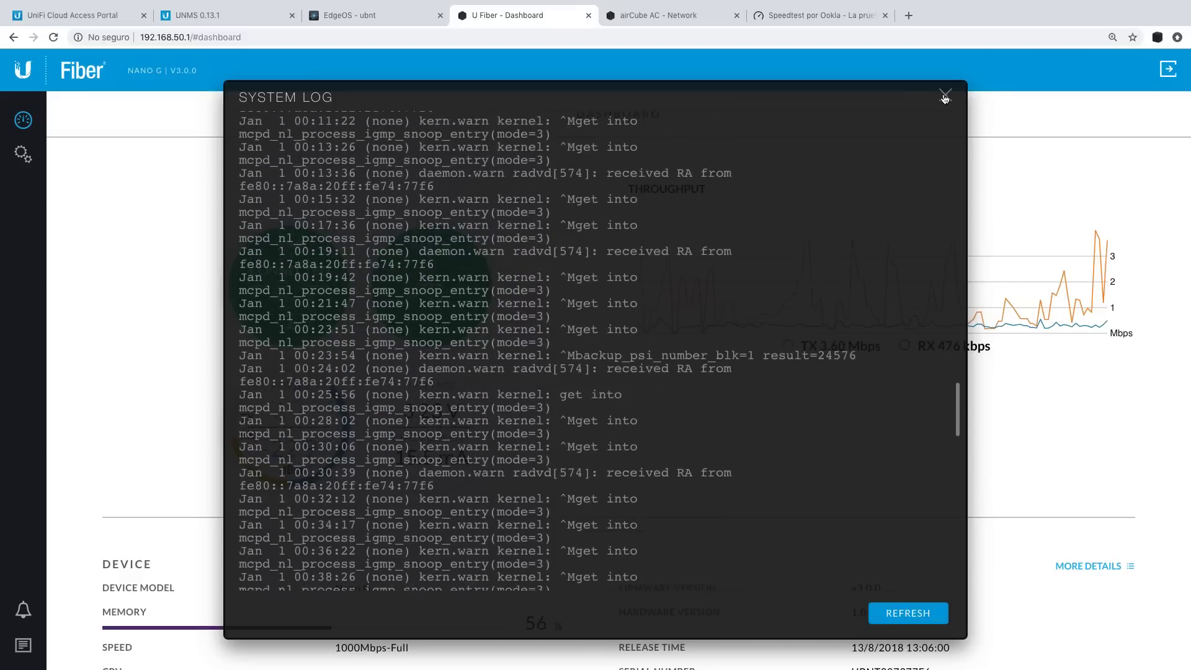
left_click(944, 96)
Schedule CLIENTE000005's firmware upgrade to 3.0.0 from the UNMS device list.
left_click(337, 15)
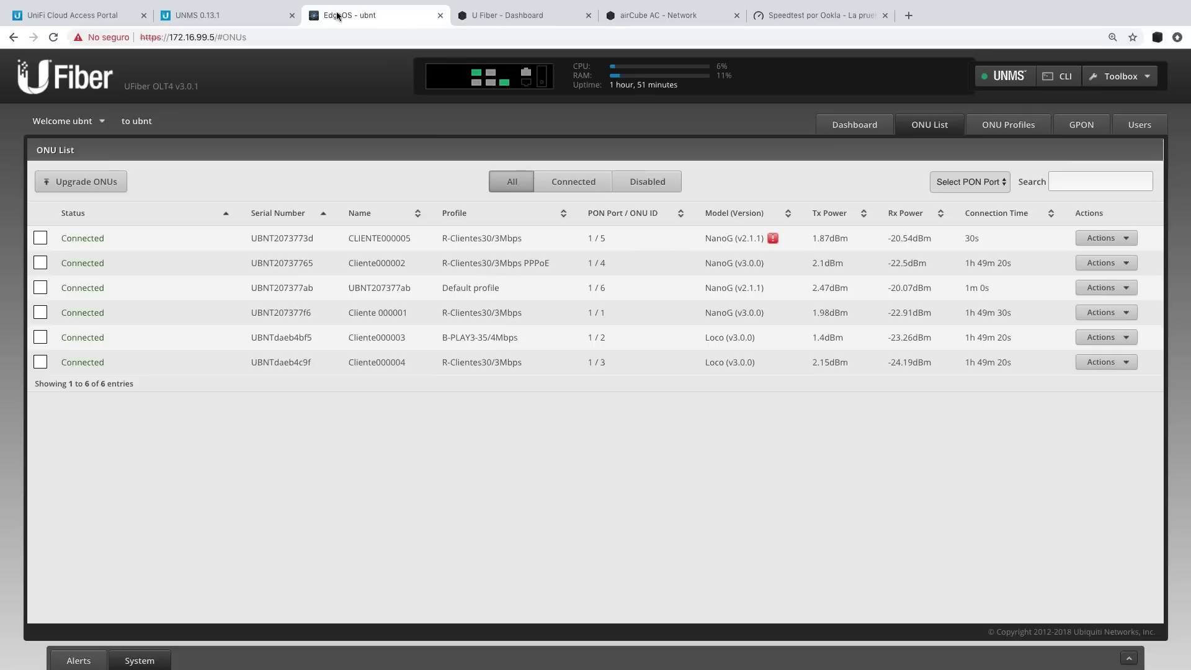
left_click(235, 17)
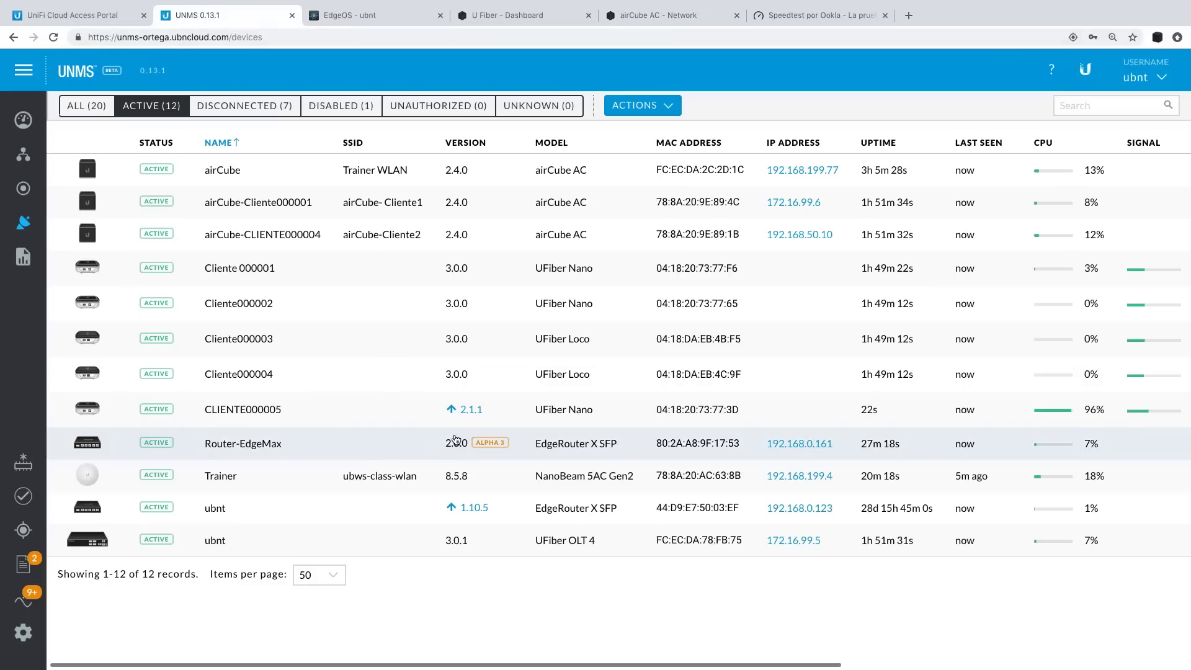
left_click(452, 410)
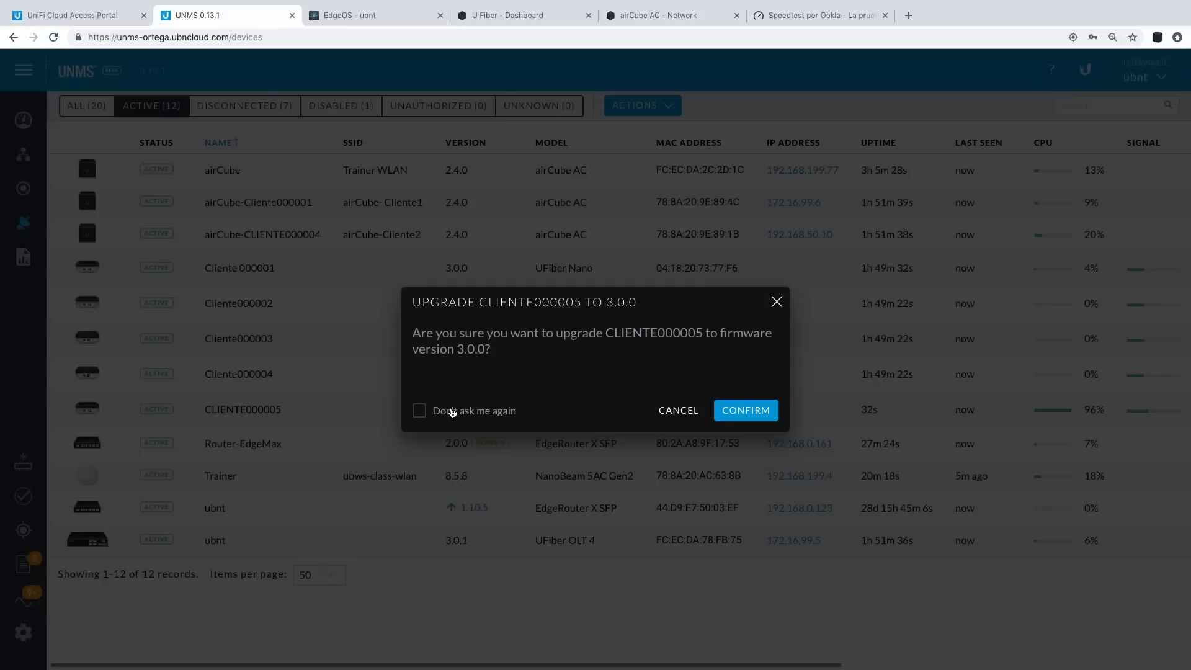
left_click(746, 410)
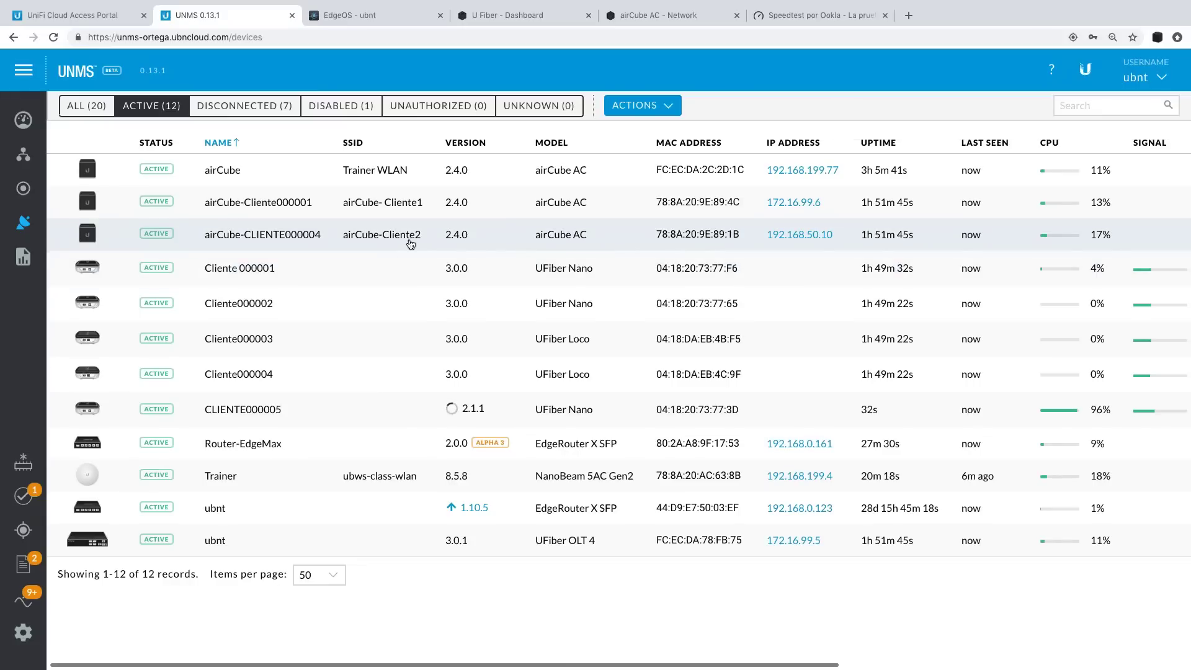
Check the OLT's ONU Profiles, then open the UFiber OLT 4 device page in UNMS.
left_click(406, 15)
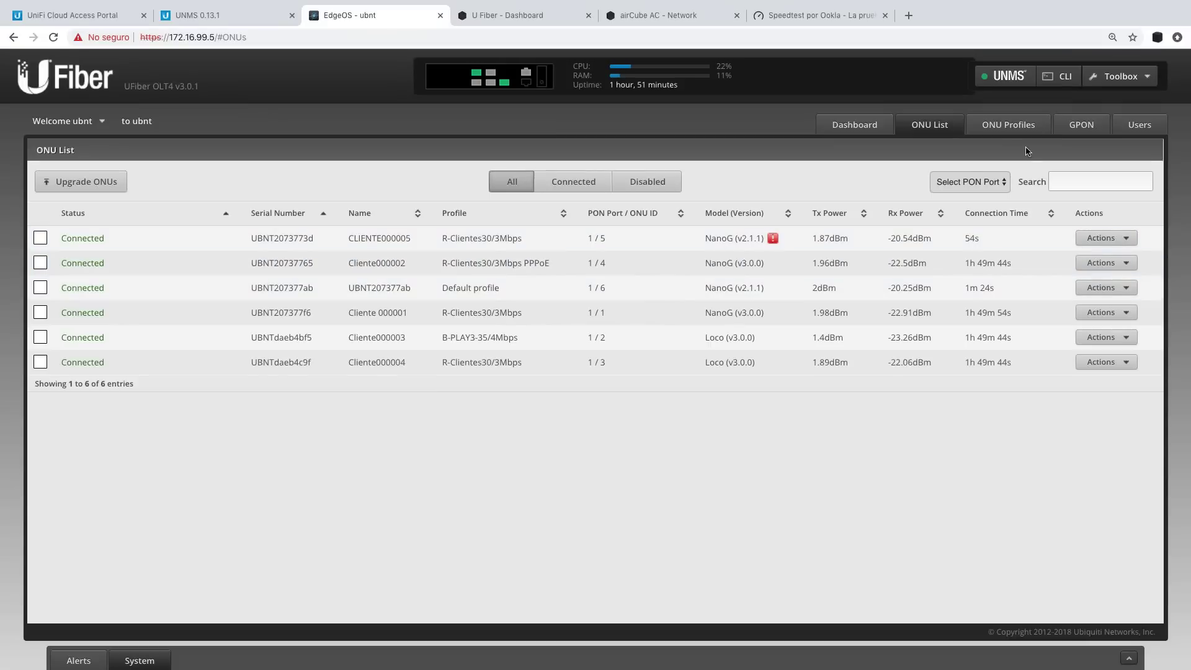
left_click(1009, 131)
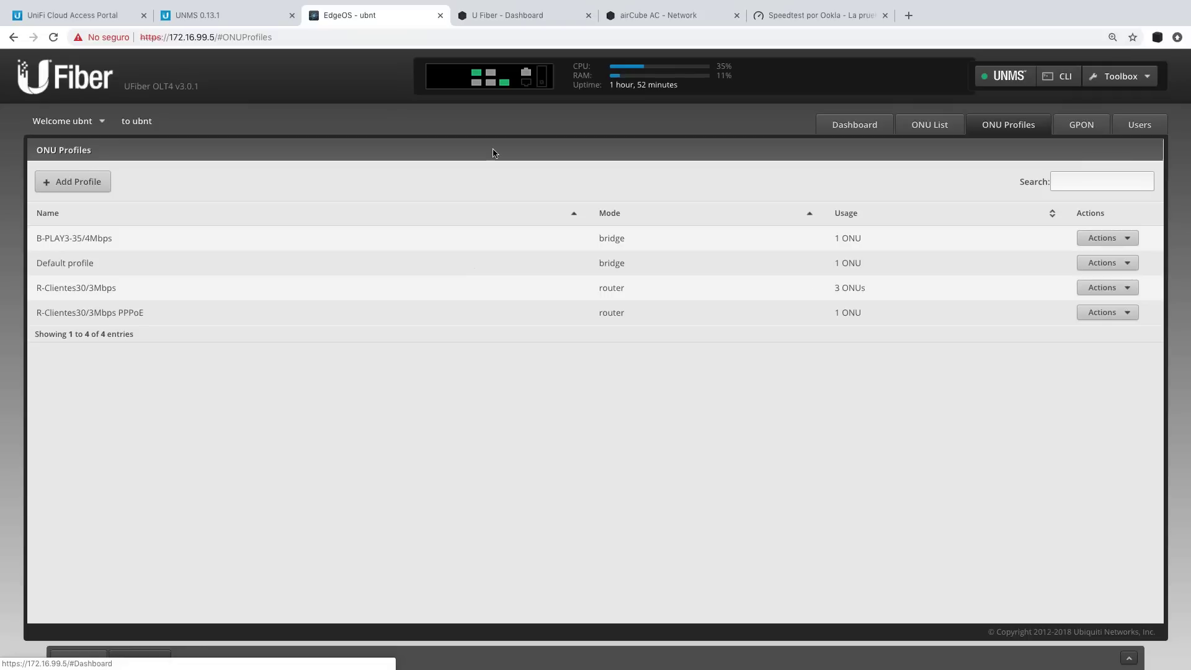
left_click(239, 19)
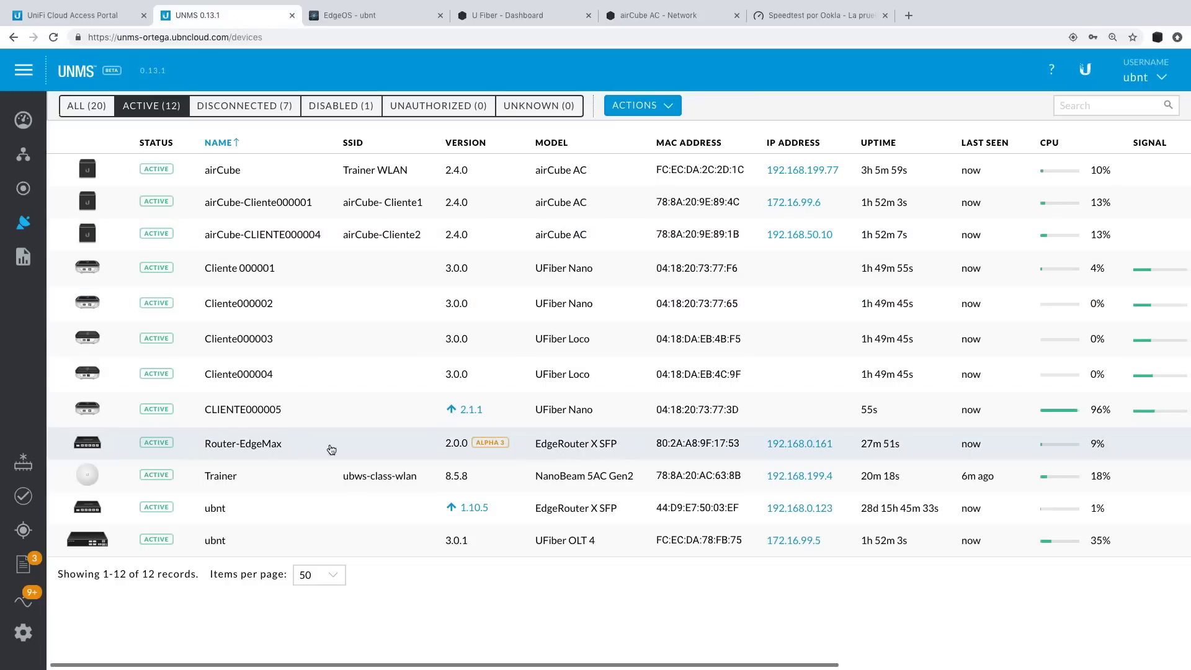
left_click(282, 549)
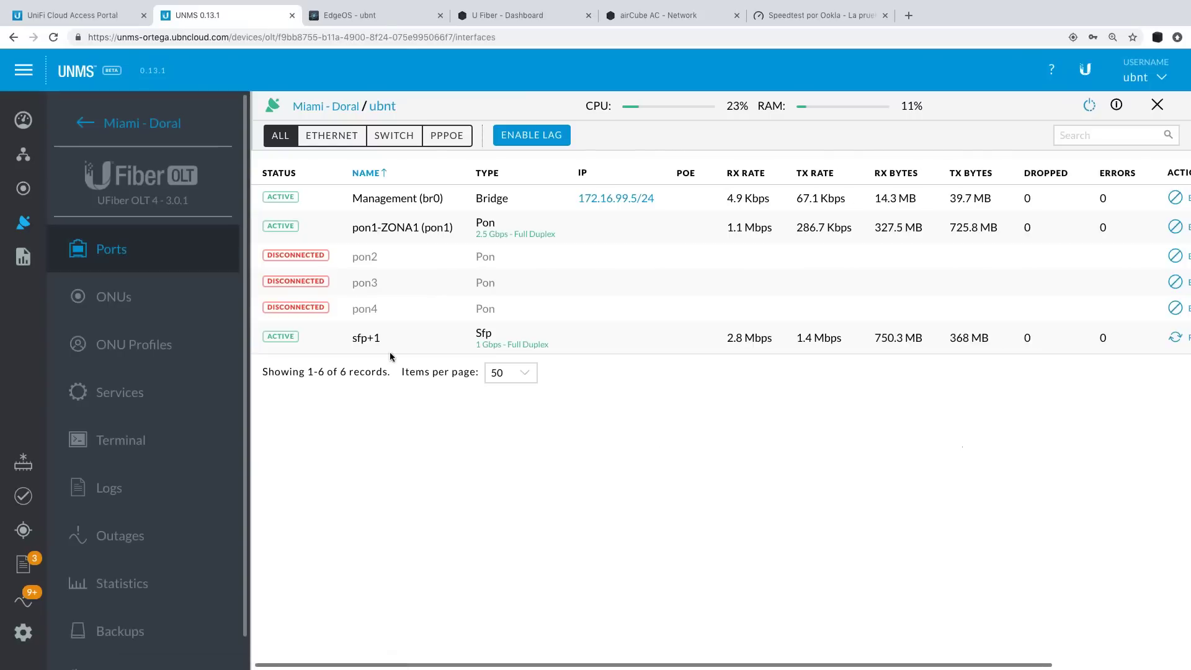
Start a new ONU profile named 'Webinar-20' with an admin password, Router mode and DHCP client WAN.
left_click(140, 356)
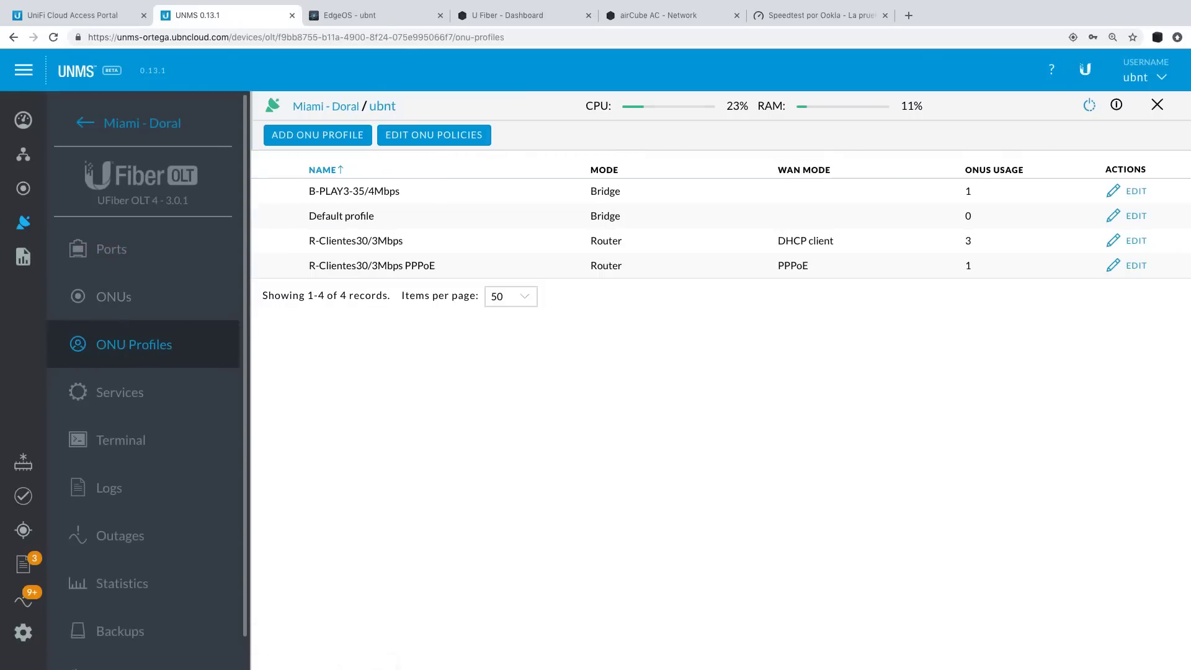
left_click(323, 139)
left_click(1003, 194)
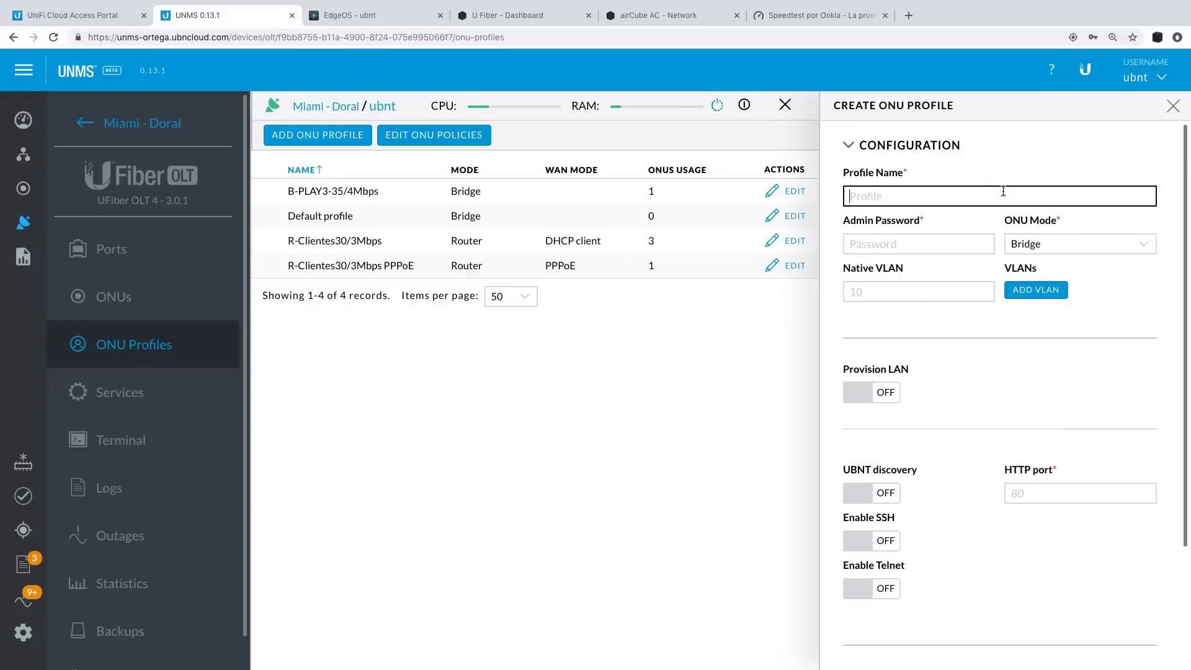
type("Webinar-20/3")
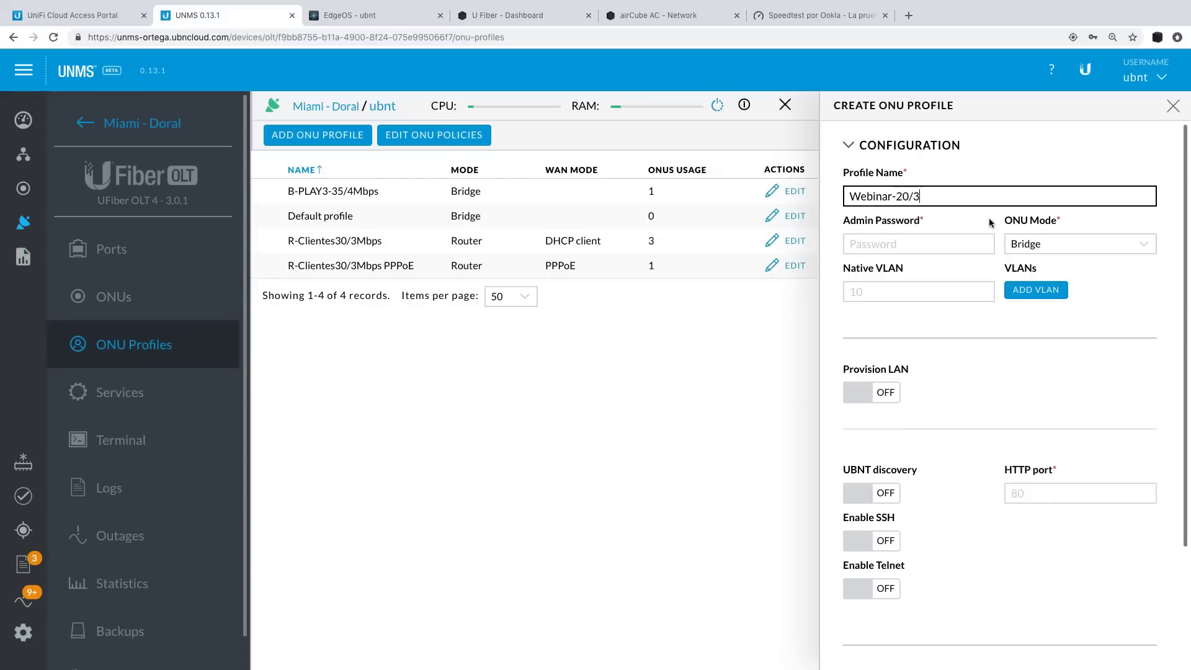
left_click(886, 243)
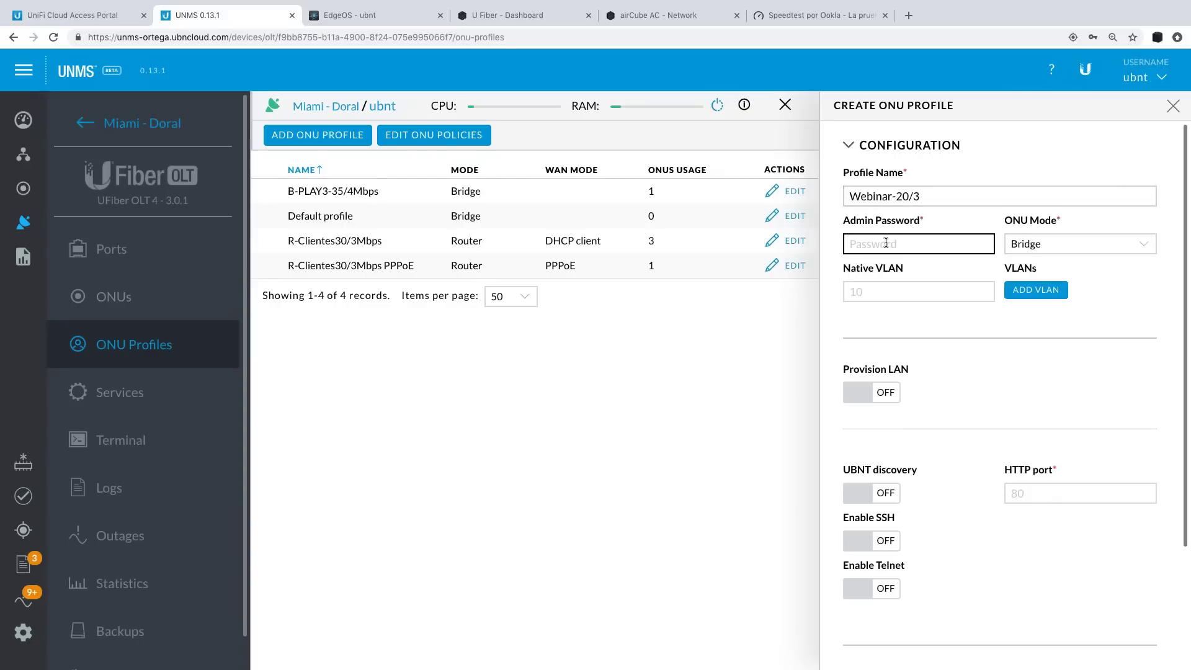
type("ubntubnt")
left_click(1043, 244)
left_click(1044, 258)
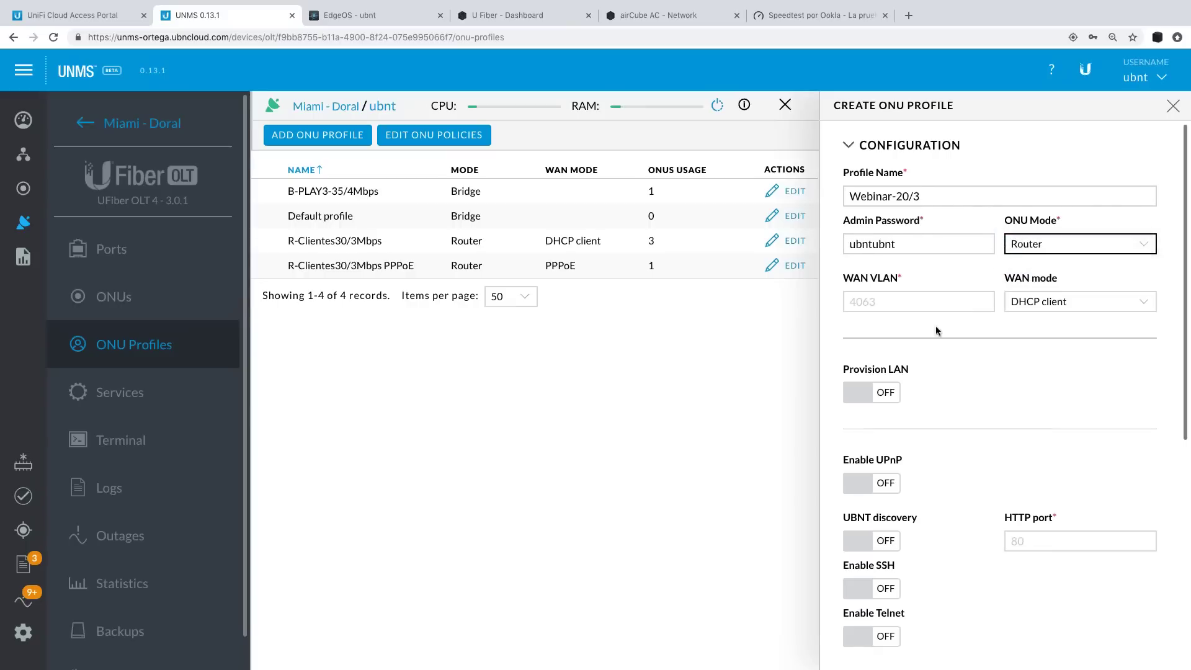
left_click(1032, 303)
left_click(1032, 301)
Block access from WAN and enable bandwidth control with speed limits 25 and 3.
left_click(860, 394)
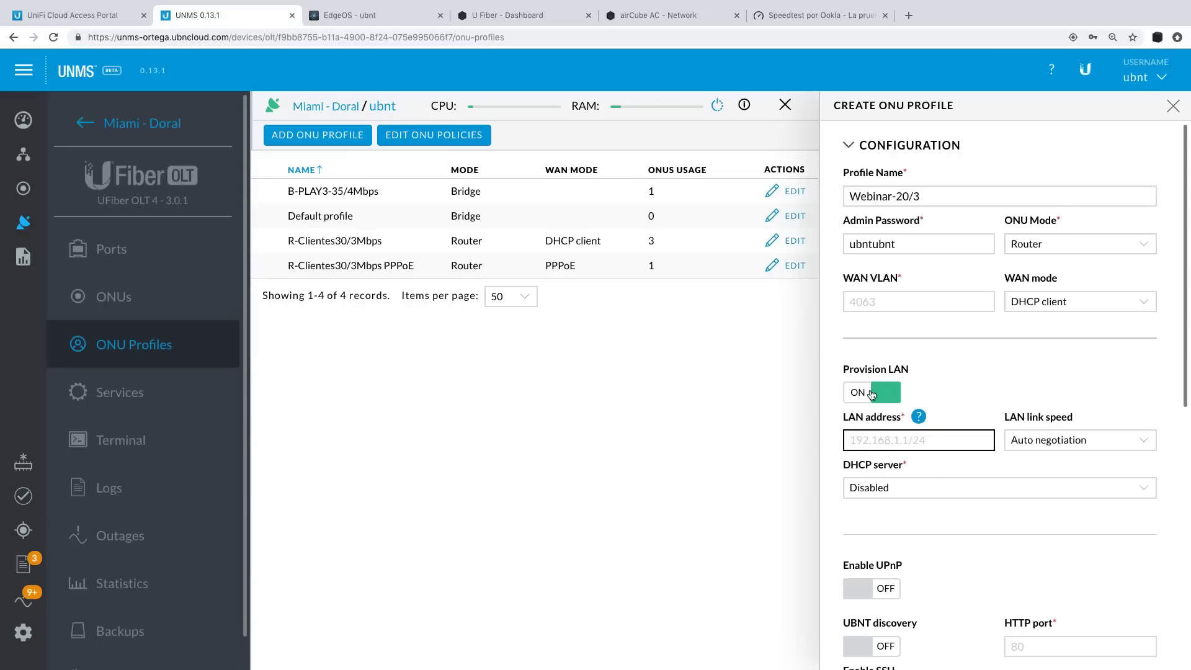
left_click(872, 395)
scroll(1022, 507, "down", 5)
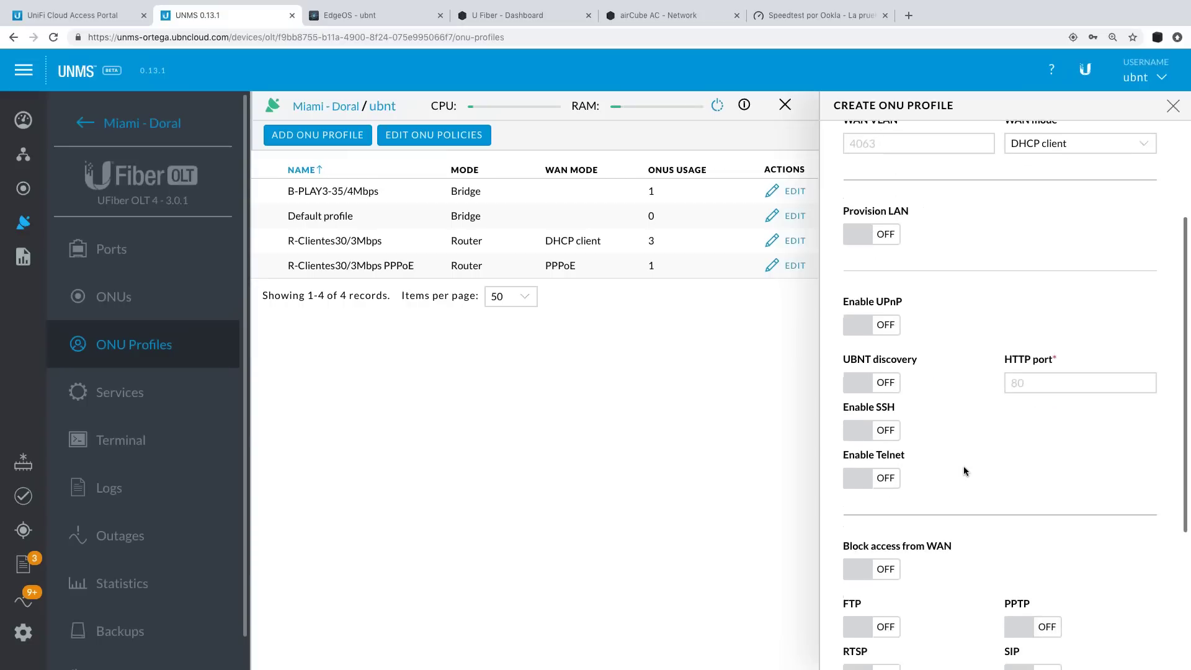
left_click(872, 408)
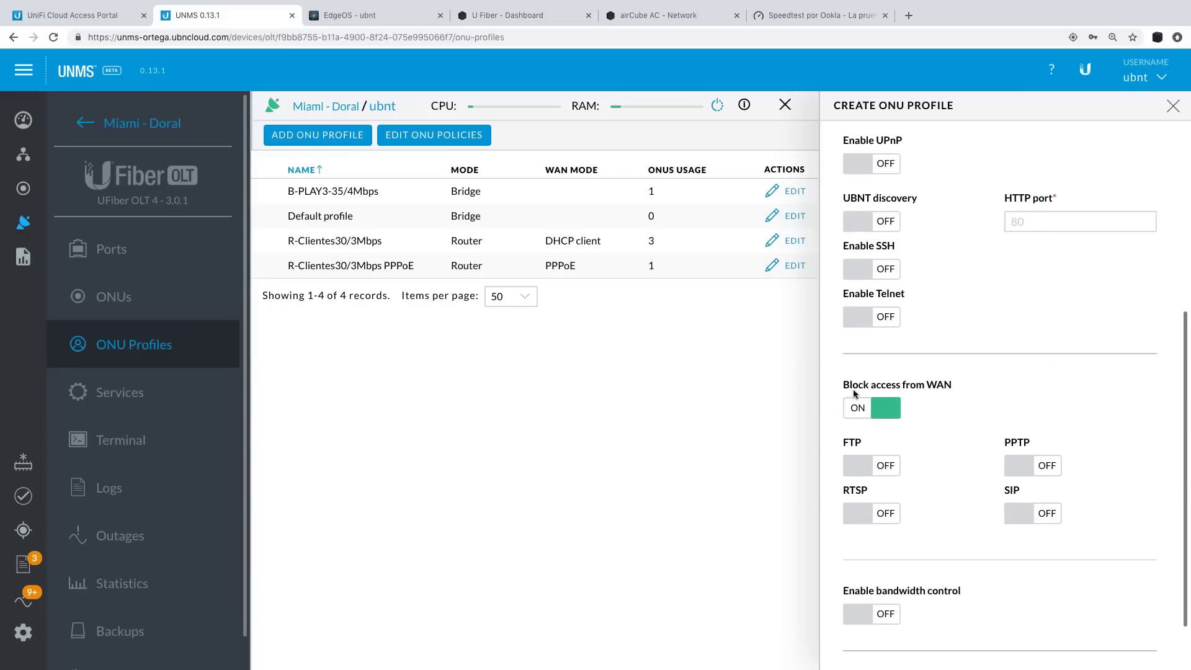
scroll(914, 505, "down", 1)
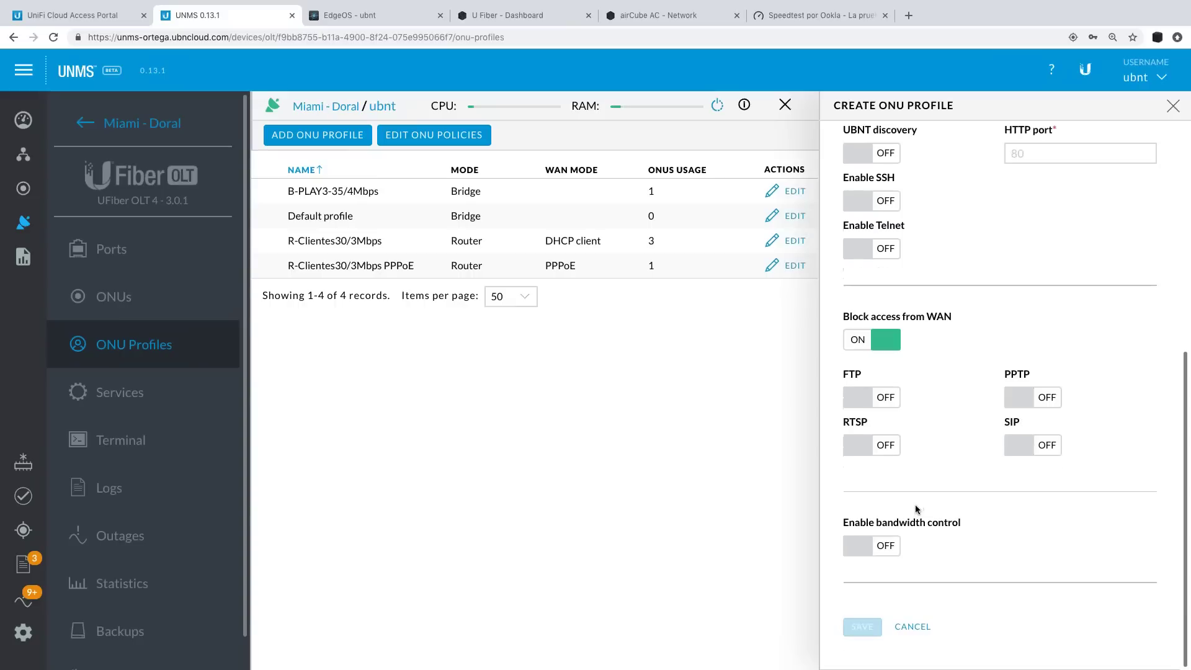
left_click(871, 546)
left_click(921, 594)
type("25")
key("Tab")
type("3")
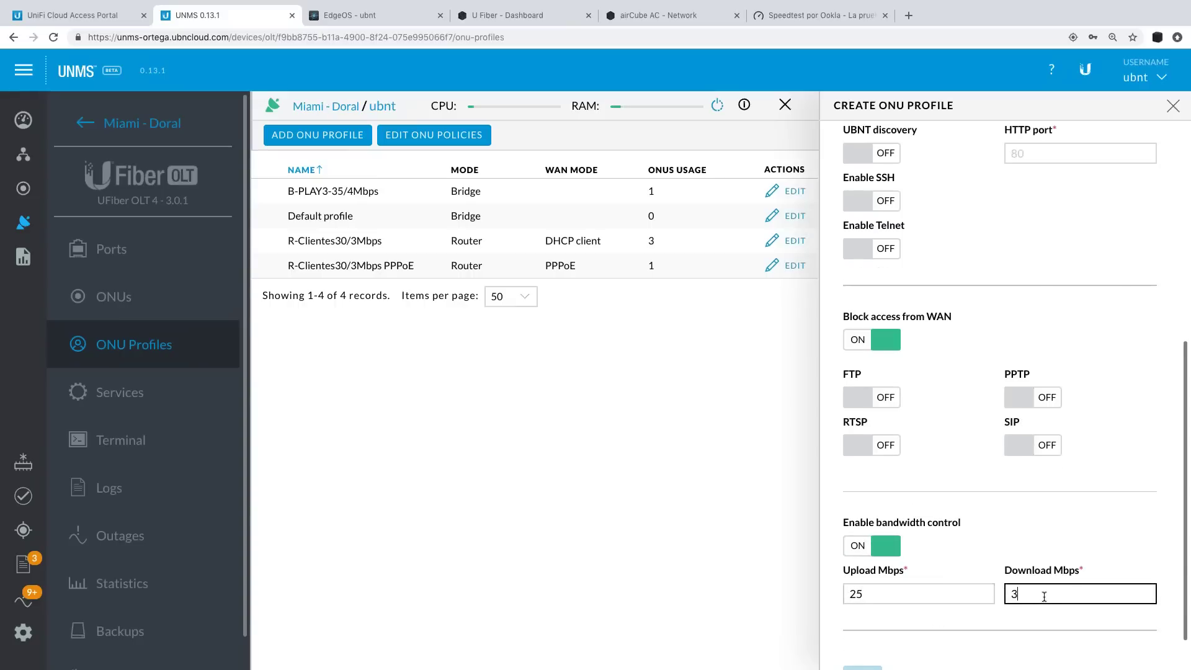
key("Return")
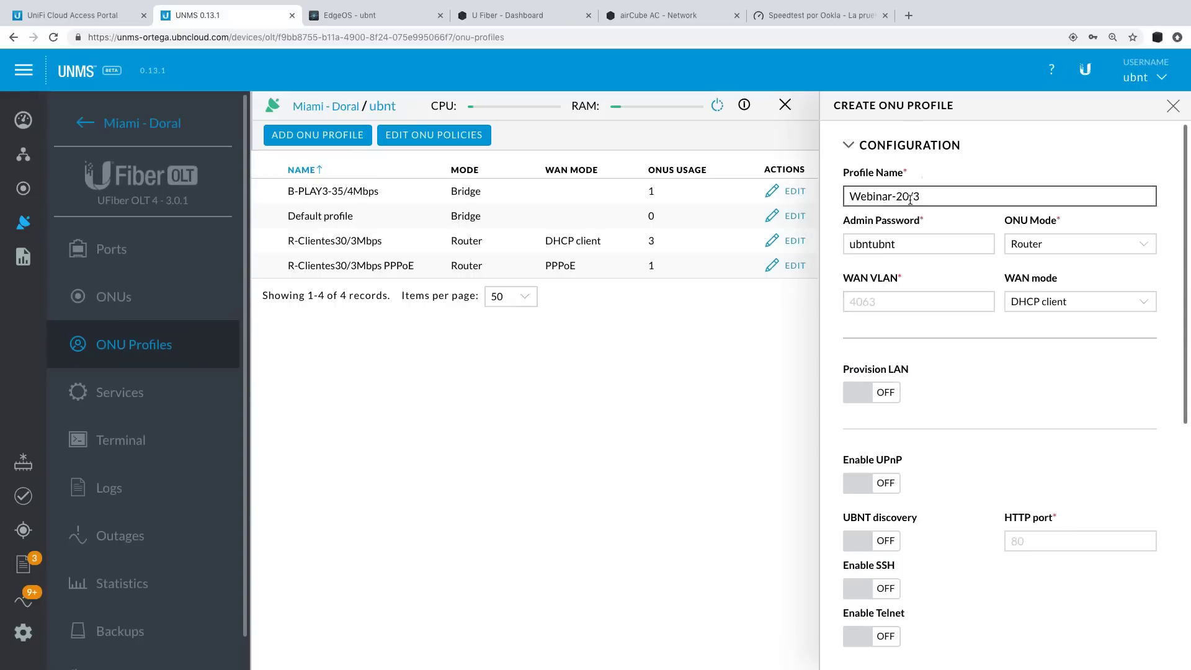
Correct the upload speed limit, set the HTTP port to 80 and the WAN VLAN to 40.
scroll(1033, 475, "down", 7)
left_click(889, 549)
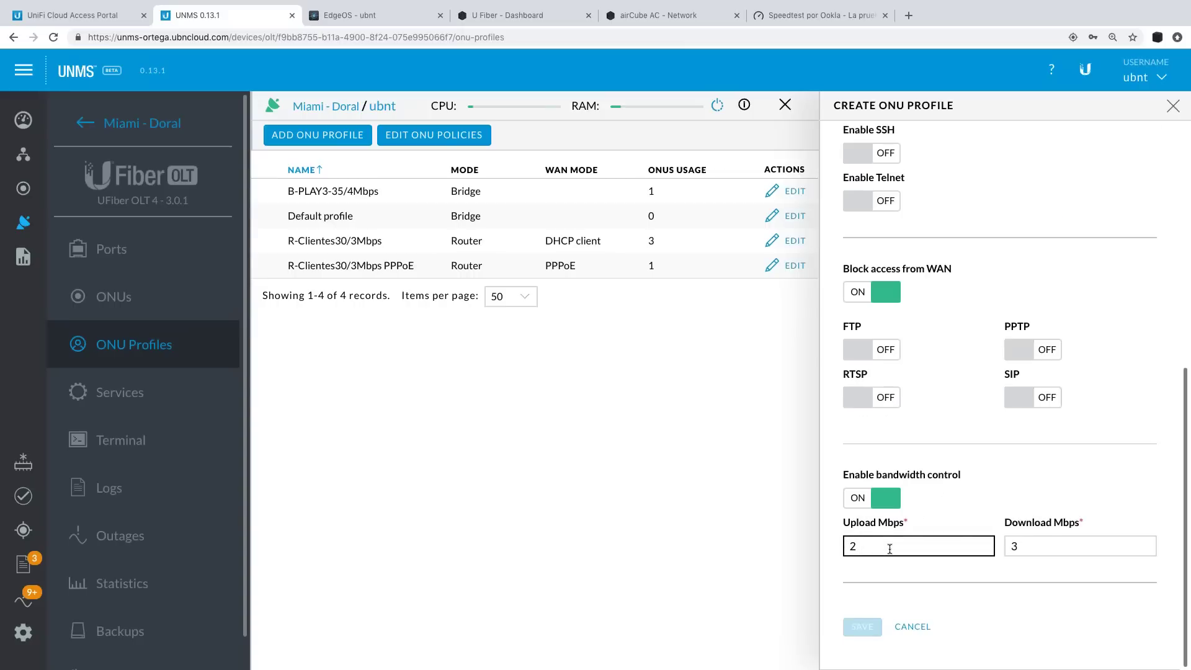
scroll(974, 449, "up", 1)
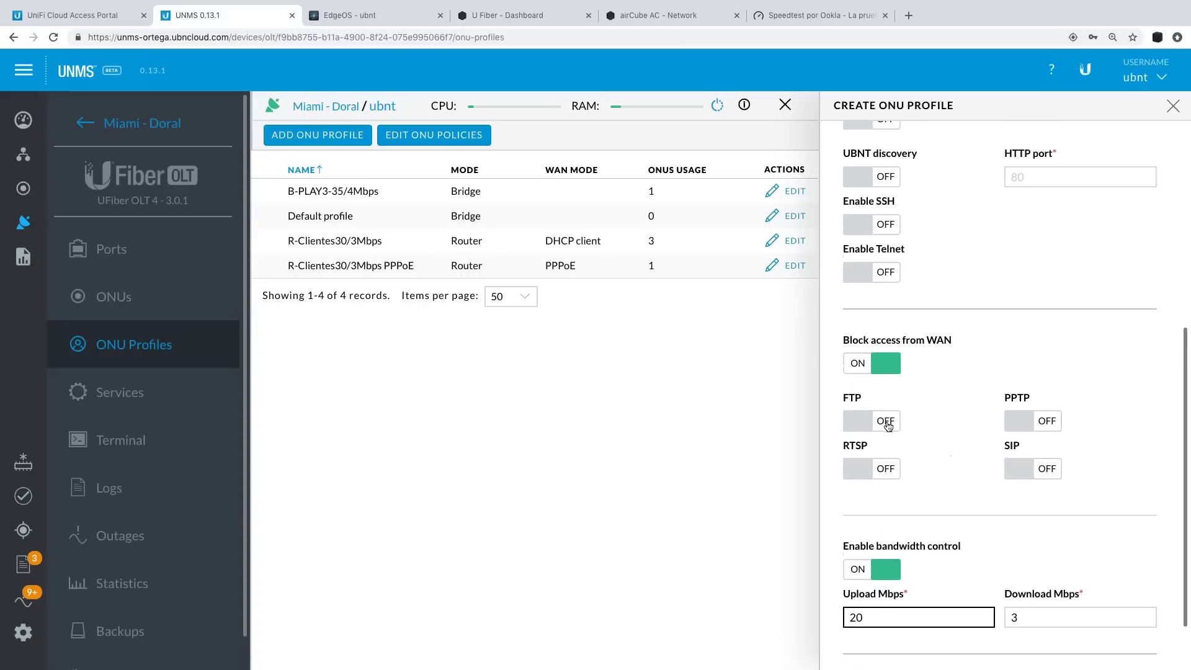
scroll(980, 403, "up", 2)
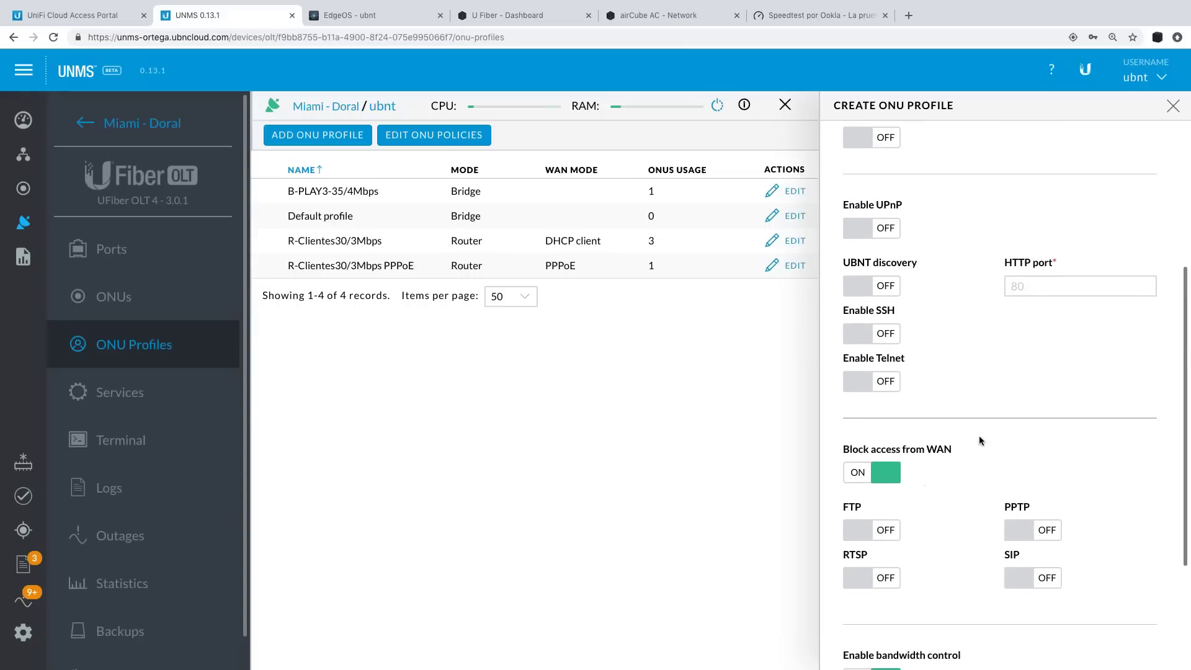
scroll(979, 435, "up", 2)
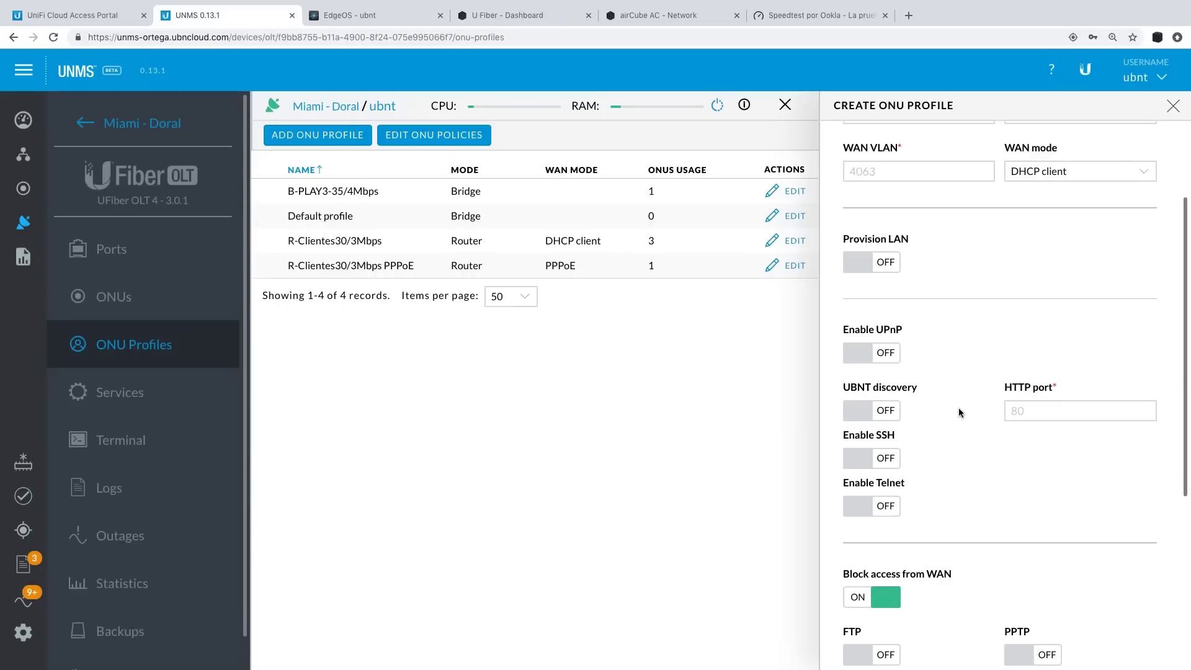
scroll(958, 407, "up", 2)
scroll(973, 336, "down", 6)
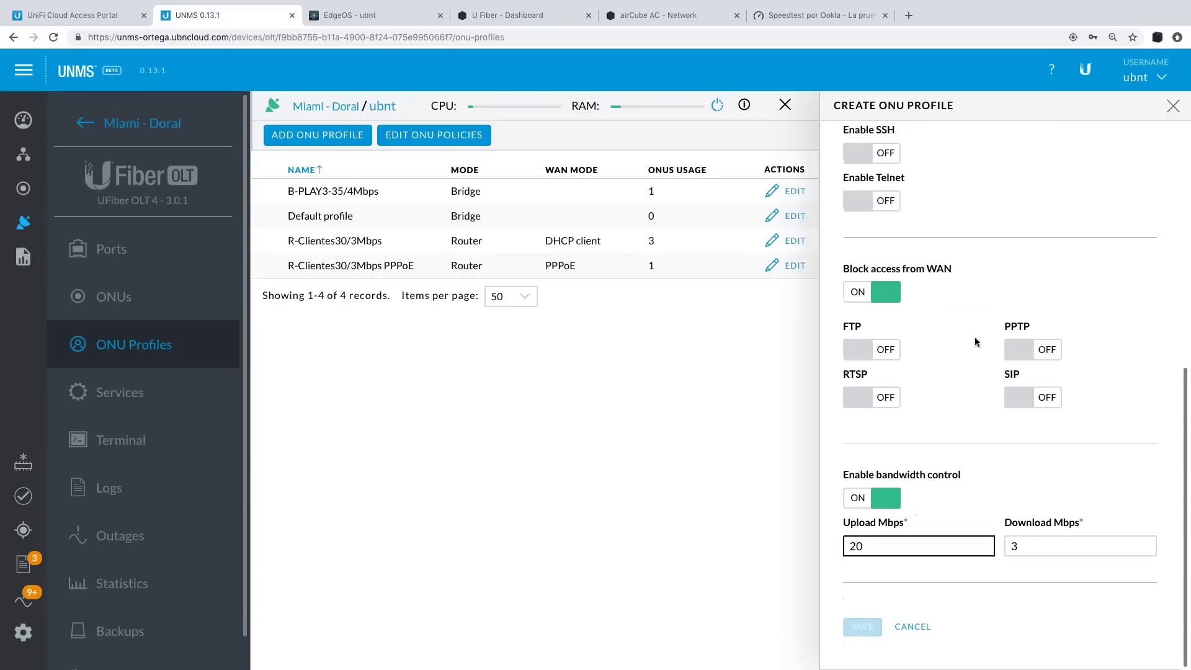
key("BackSpace")
key("BackSpace")
type("52")
scroll(967, 422, "up", 5)
left_click(1028, 451)
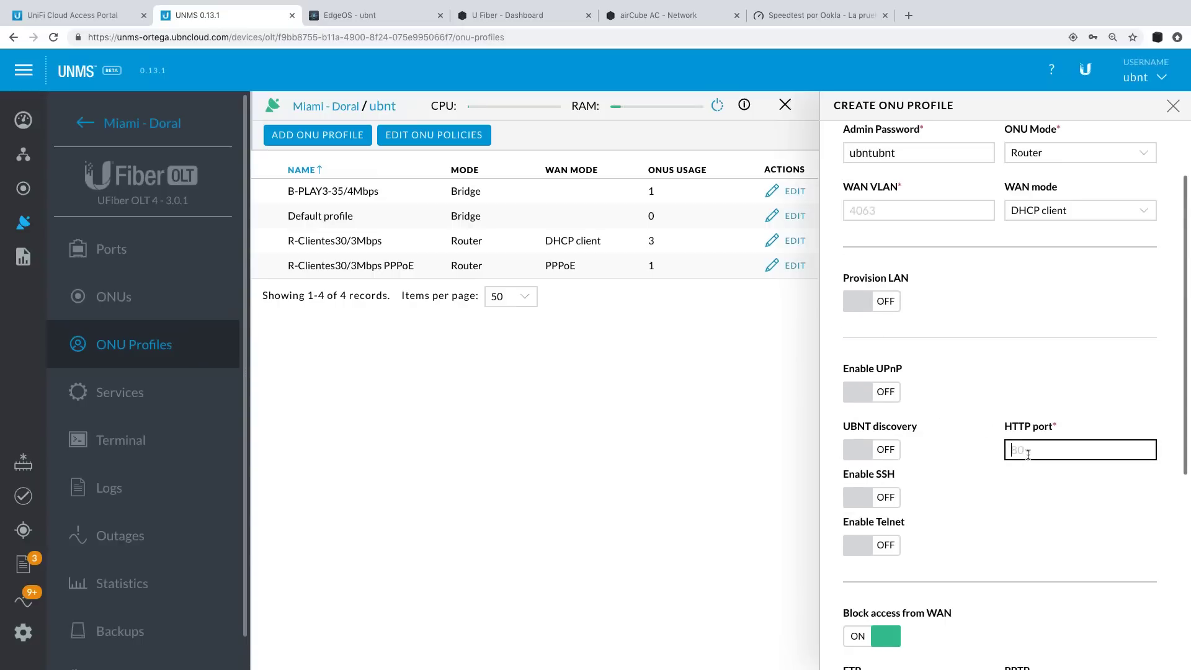
scroll(983, 376, "up", 2)
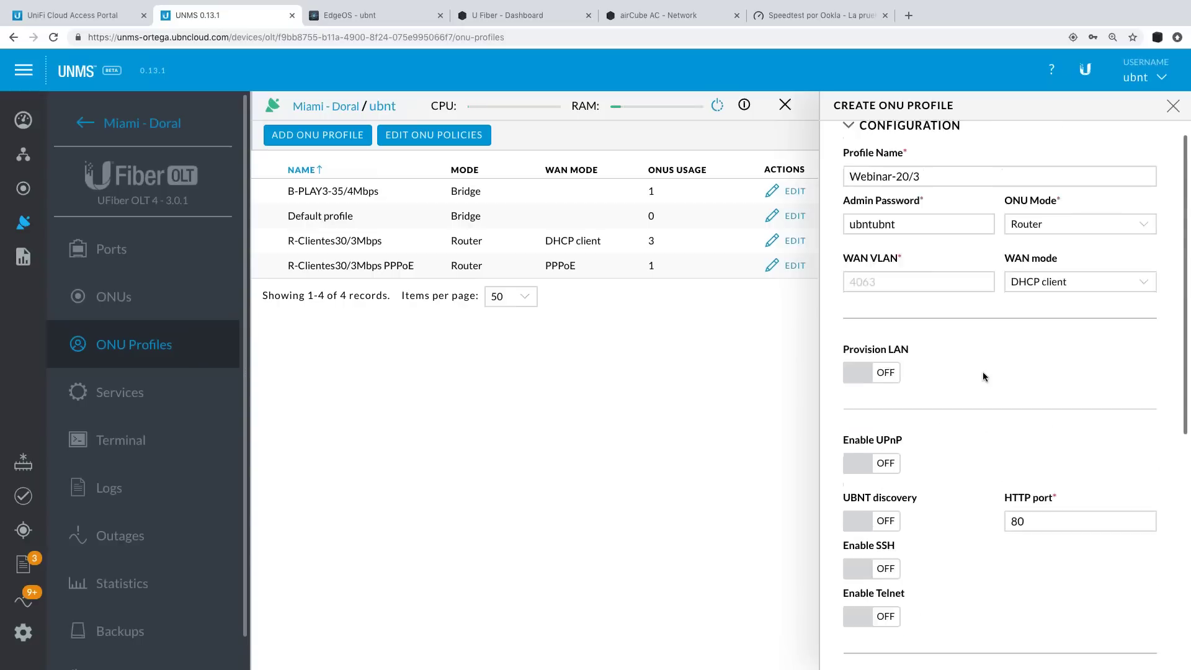
left_click(901, 300)
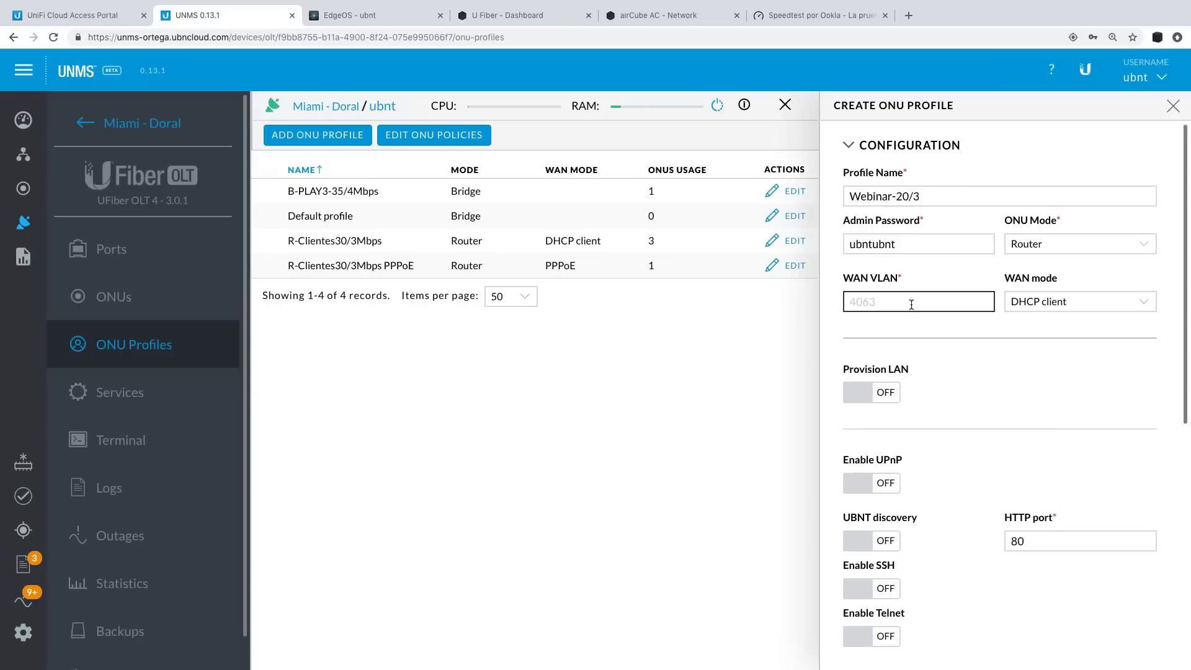
type("4063")
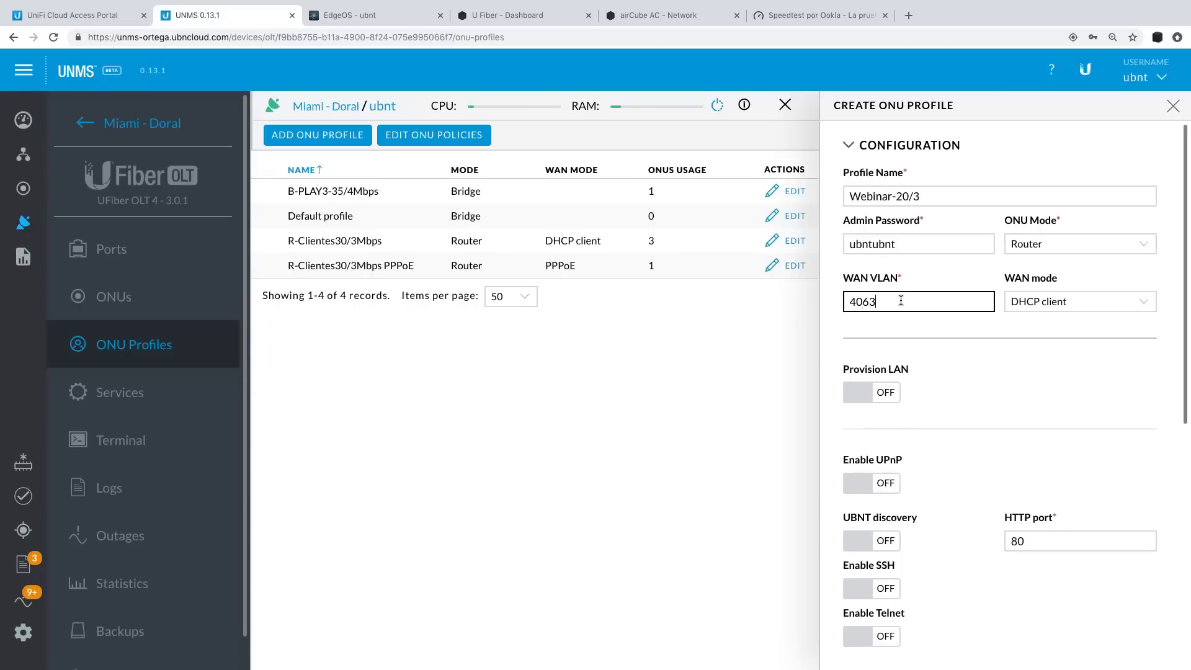
Save the Webinar-20/3 profile and reload the OLT web interface to see it listed.
scroll(1051, 403, "down", 7)
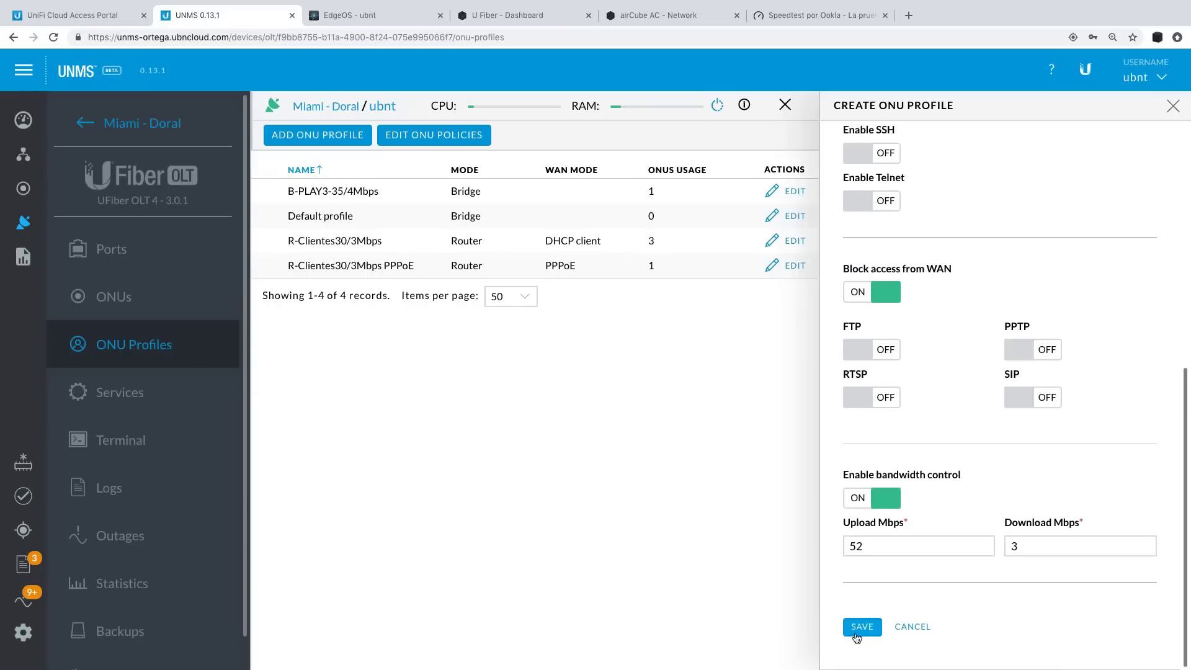
left_click(856, 636)
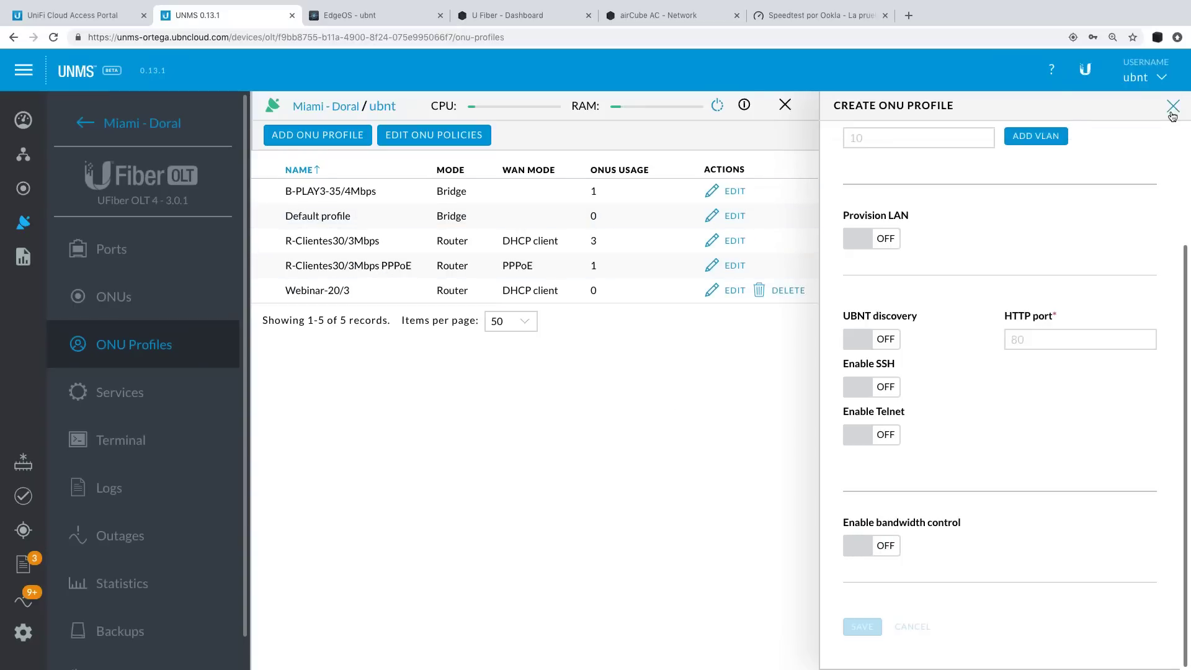
left_click(1172, 109)
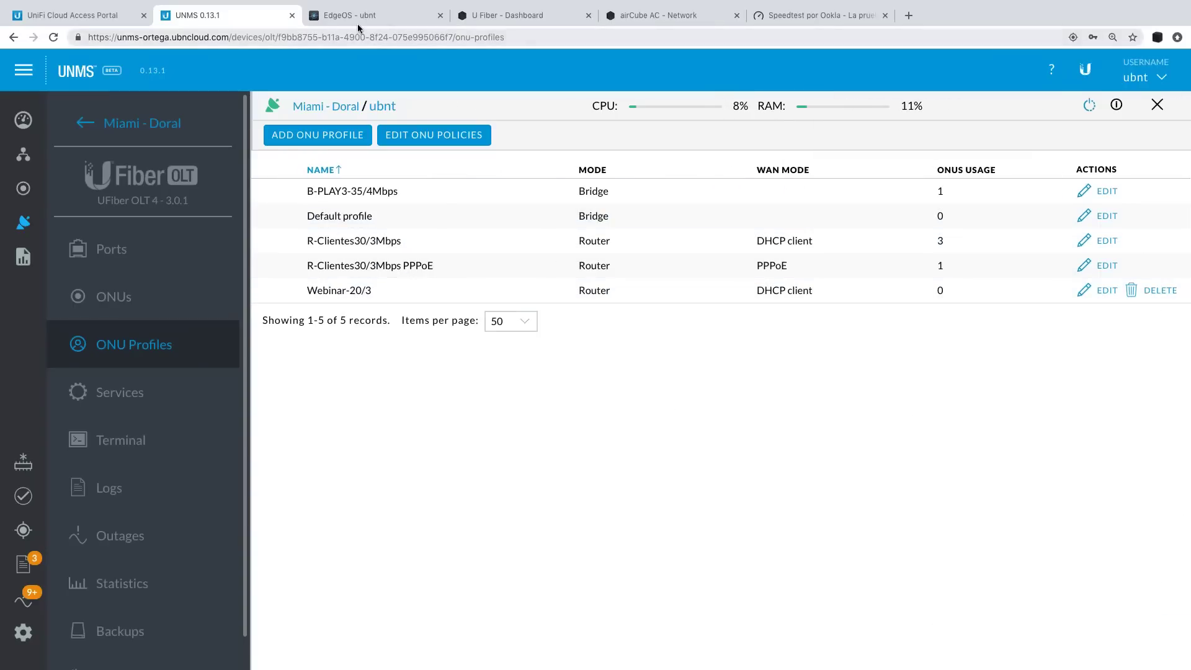
left_click(357, 16)
left_click(522, 457)
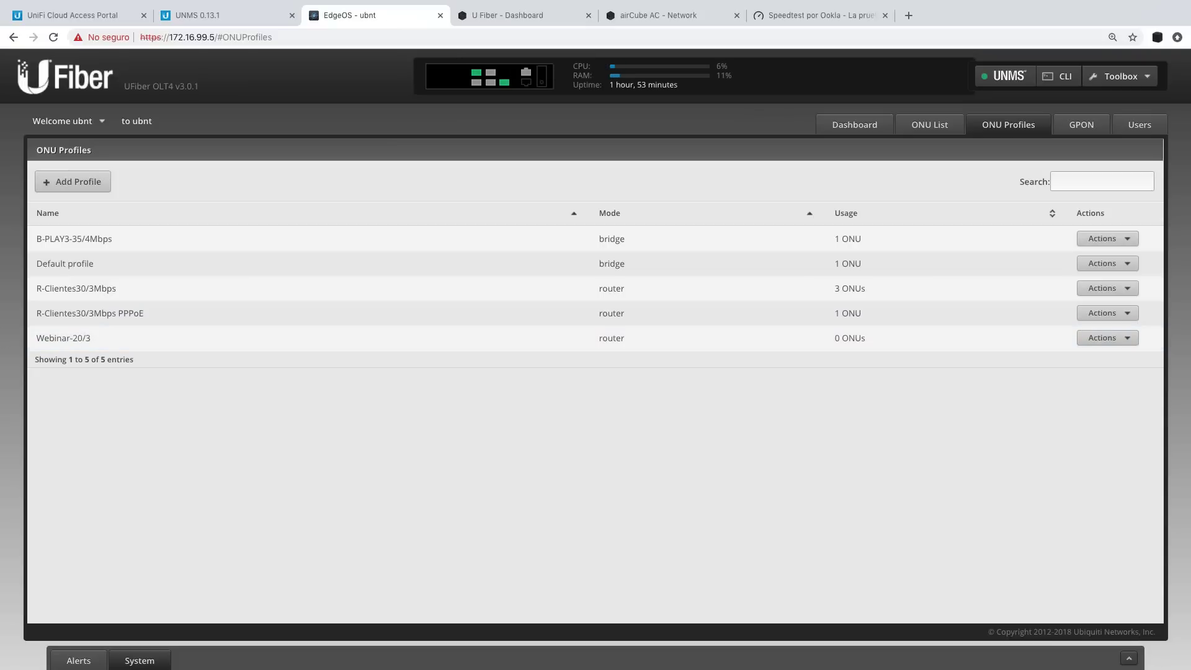
Check the OLT's six ONUs, then open the UNMS Devices list showing 12 active devices.
left_click(929, 127)
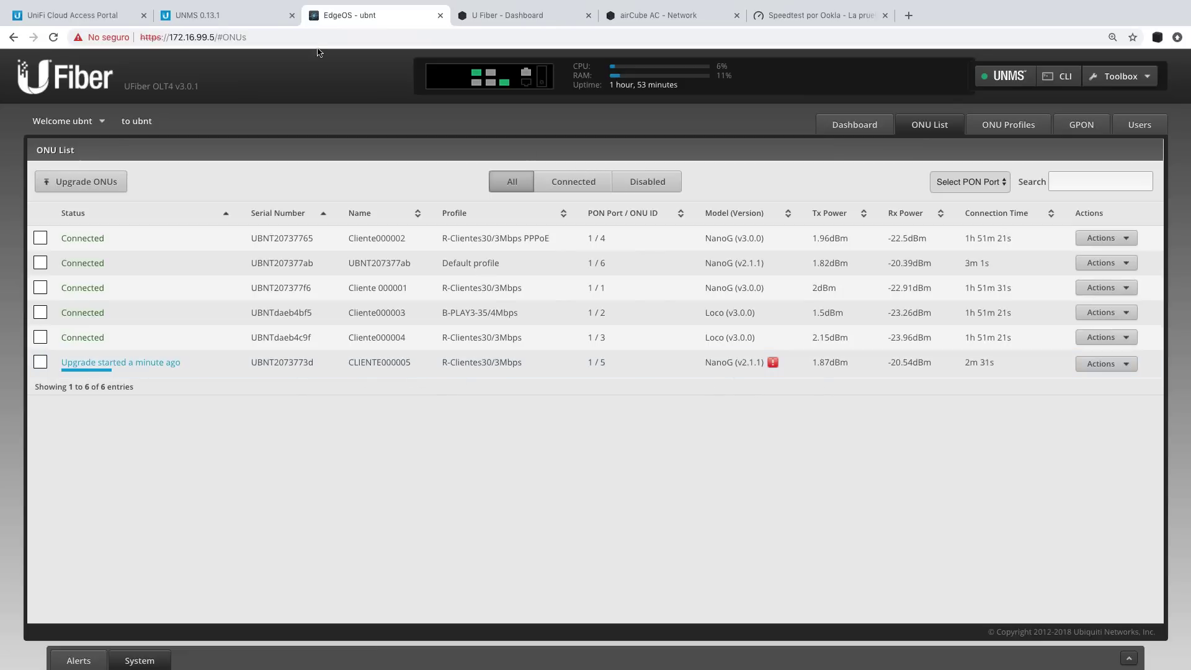
left_click(223, 15)
left_click(23, 223)
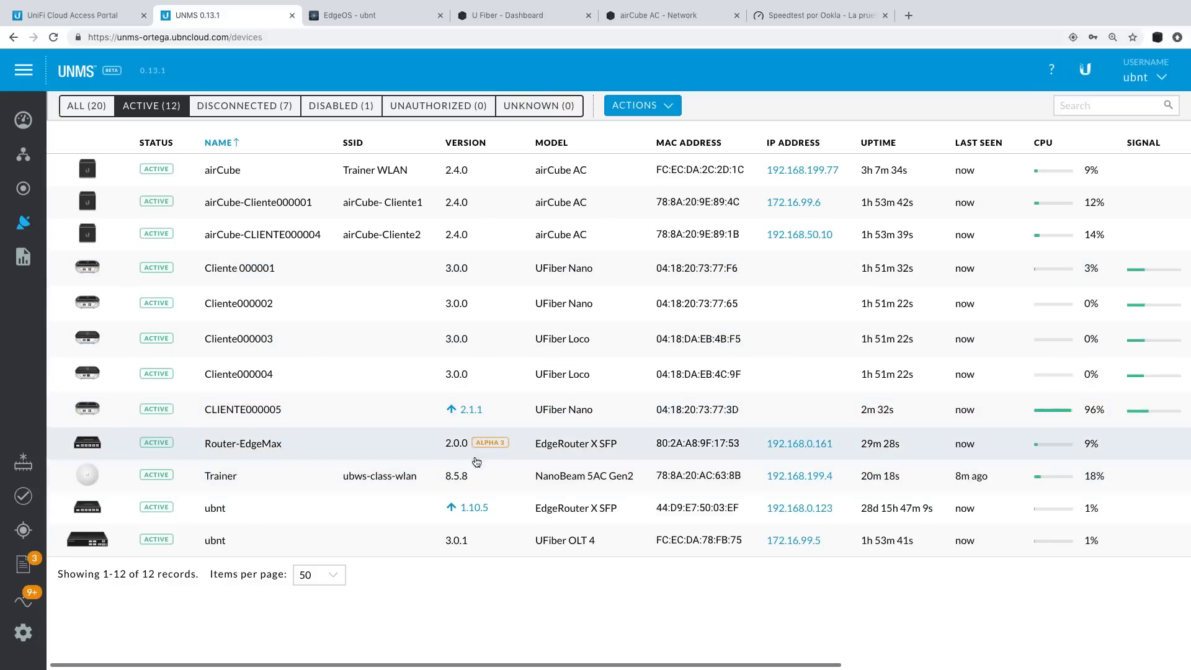
Filter UNMS devices by Unknown, then list all 20 before returning to the OLT's ONU List.
left_click(520, 105)
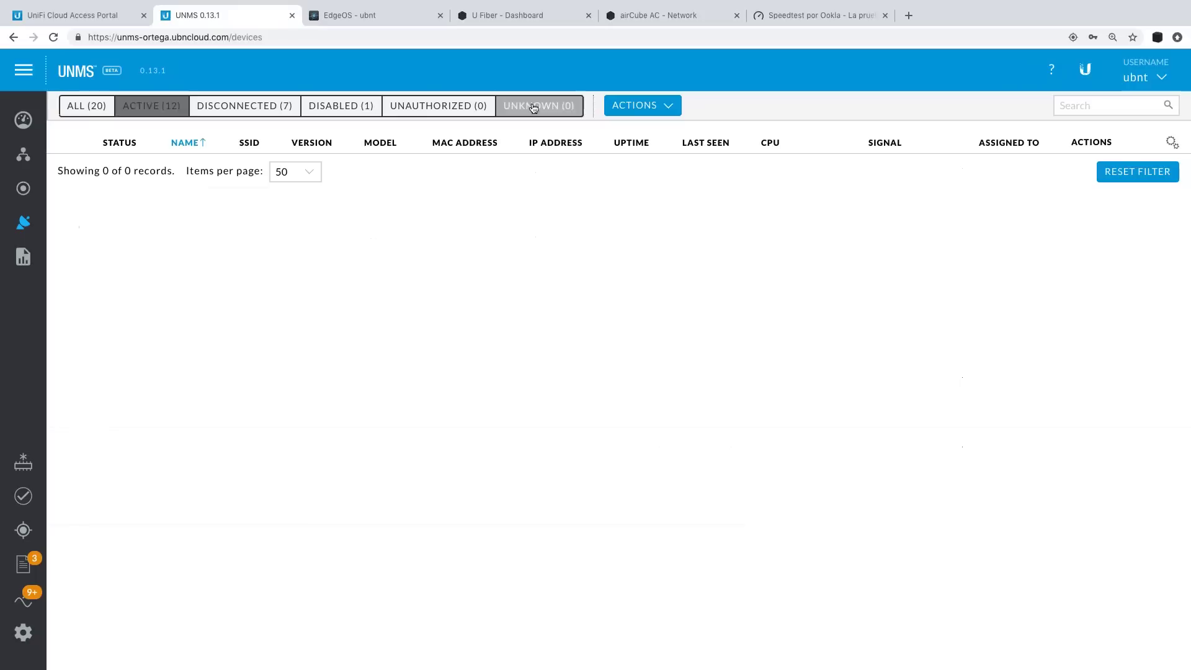
left_click(82, 106)
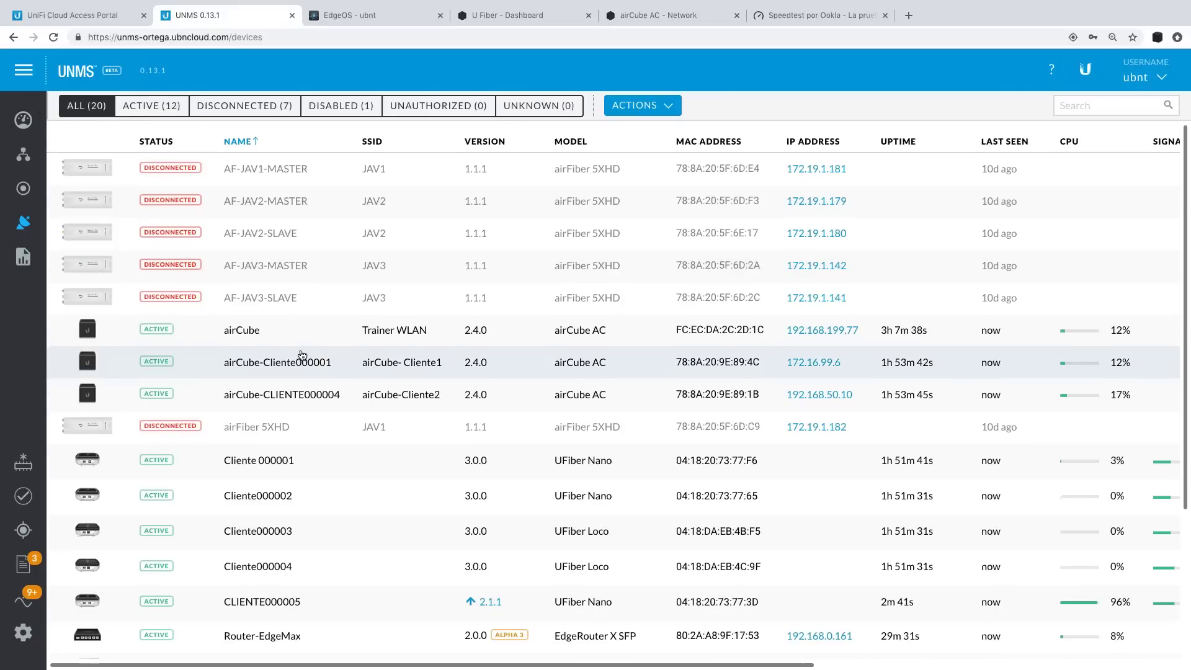
scroll(302, 355, "down", 3)
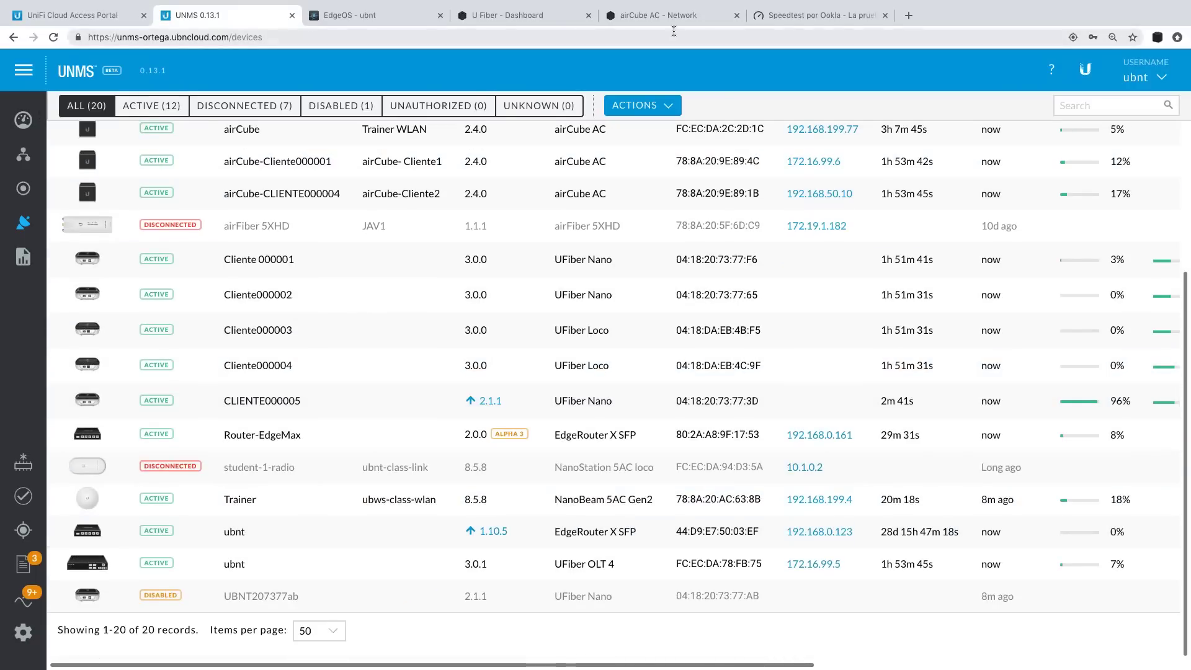
left_click(365, 15)
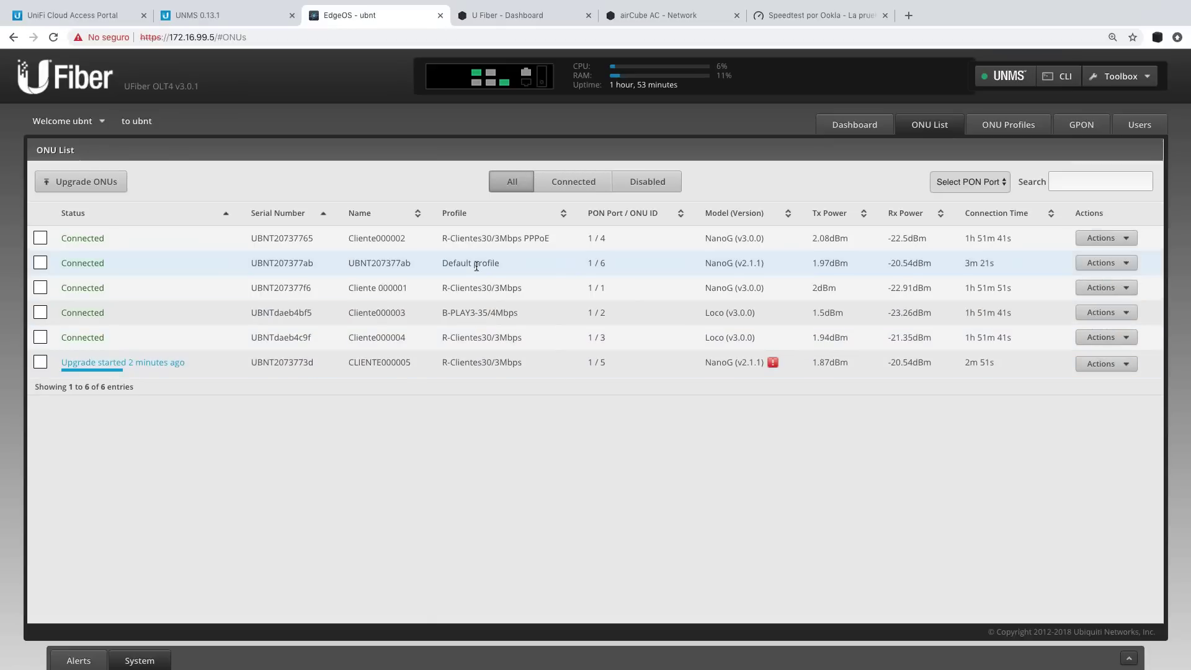
Tick ONU UBNT207377ab for upgrade, then cancel the dialog without choosing a firmware image.
left_click(1110, 263)
left_click(41, 263)
left_click(82, 181)
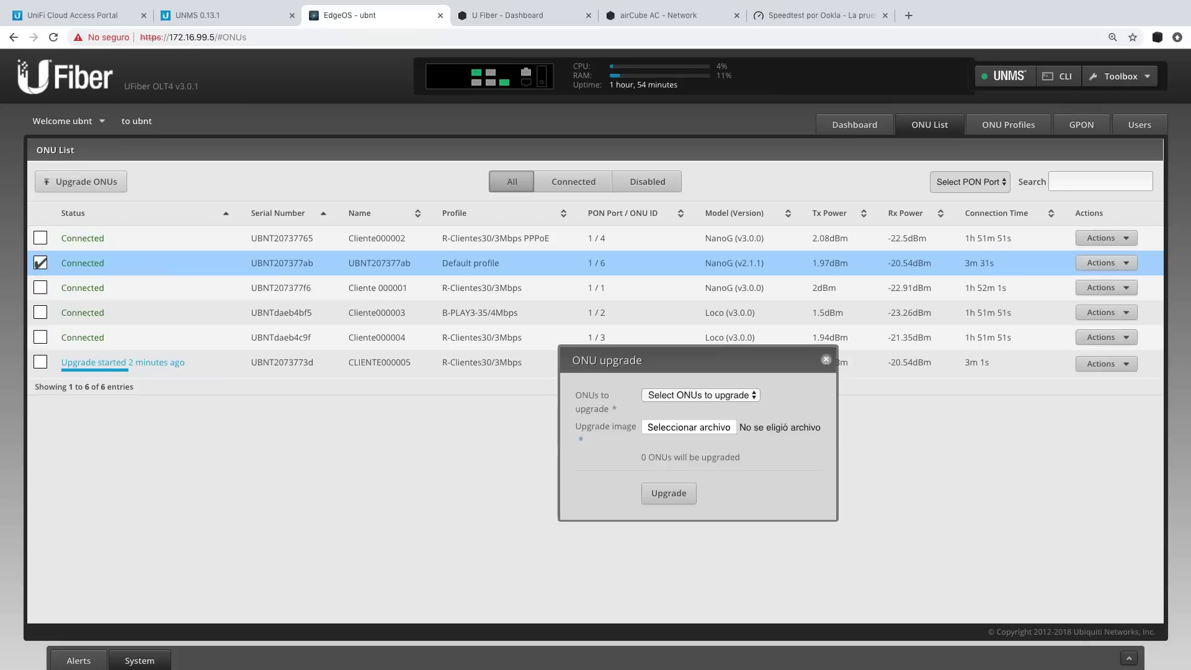
left_click(703, 429)
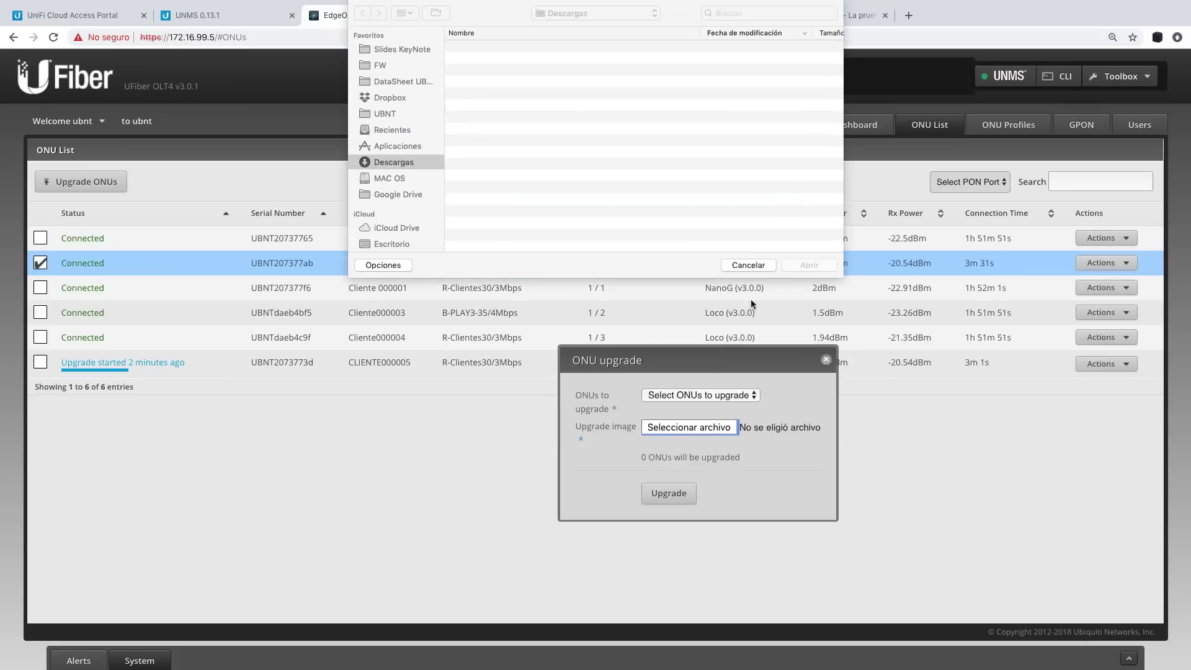
left_click(758, 265)
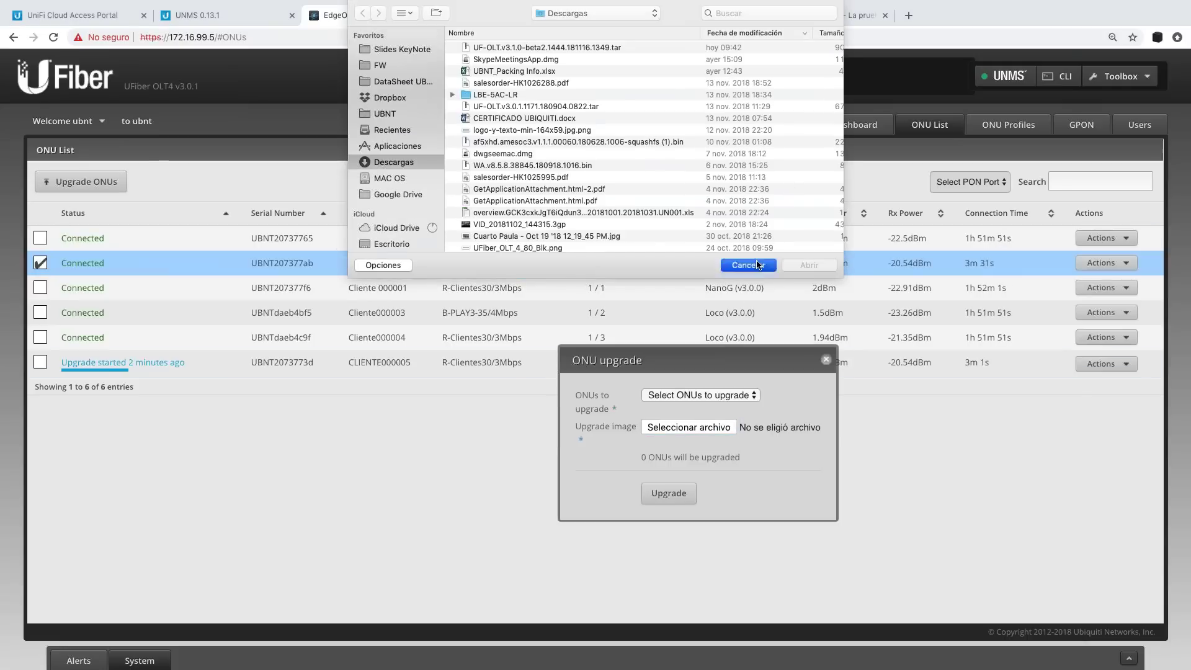
left_click(825, 360)
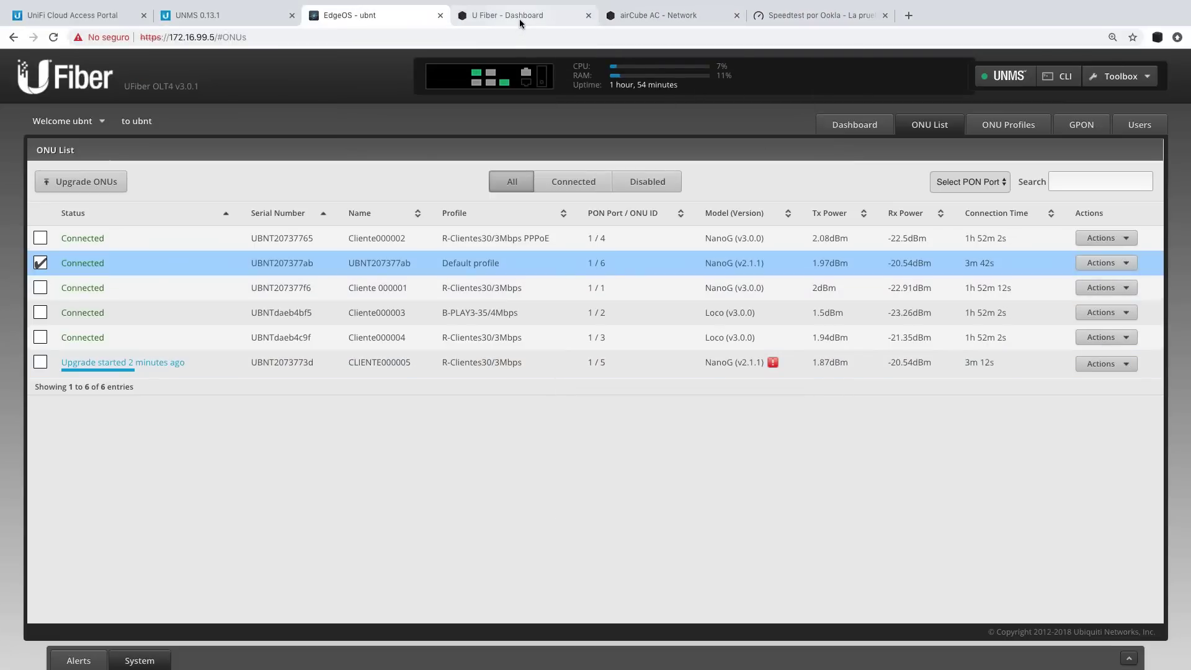
left_click(208, 18)
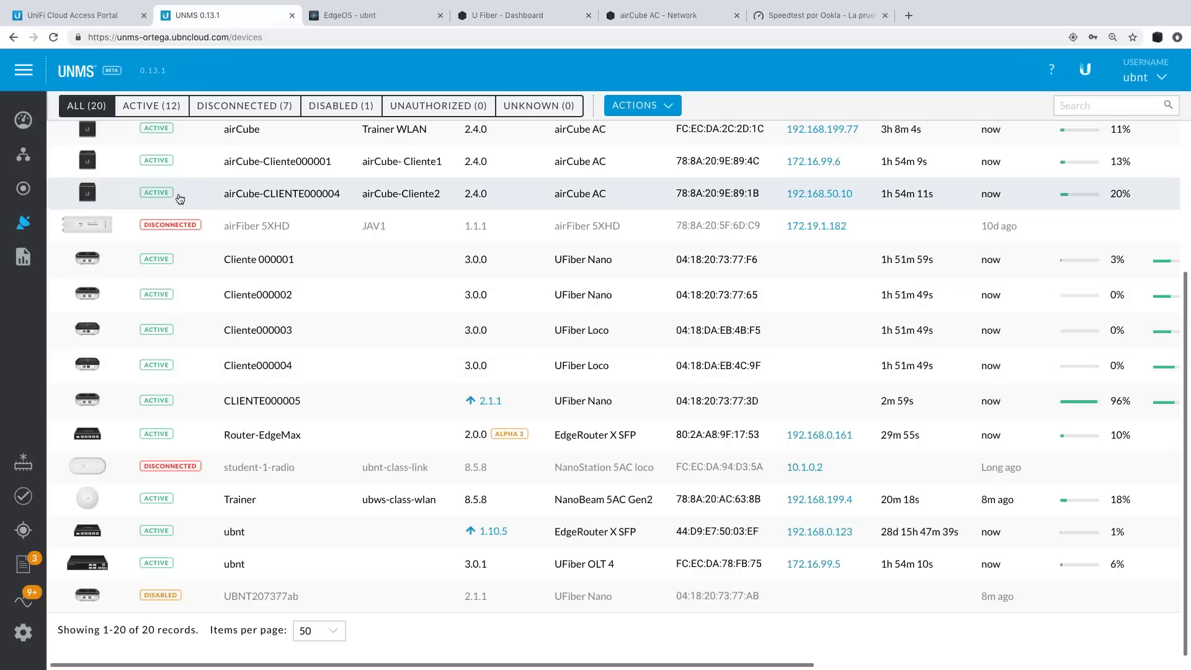
Review the airCube-Cliente000001 dashboard in UNMS, then return to the OLT's ONU list.
left_click(205, 160)
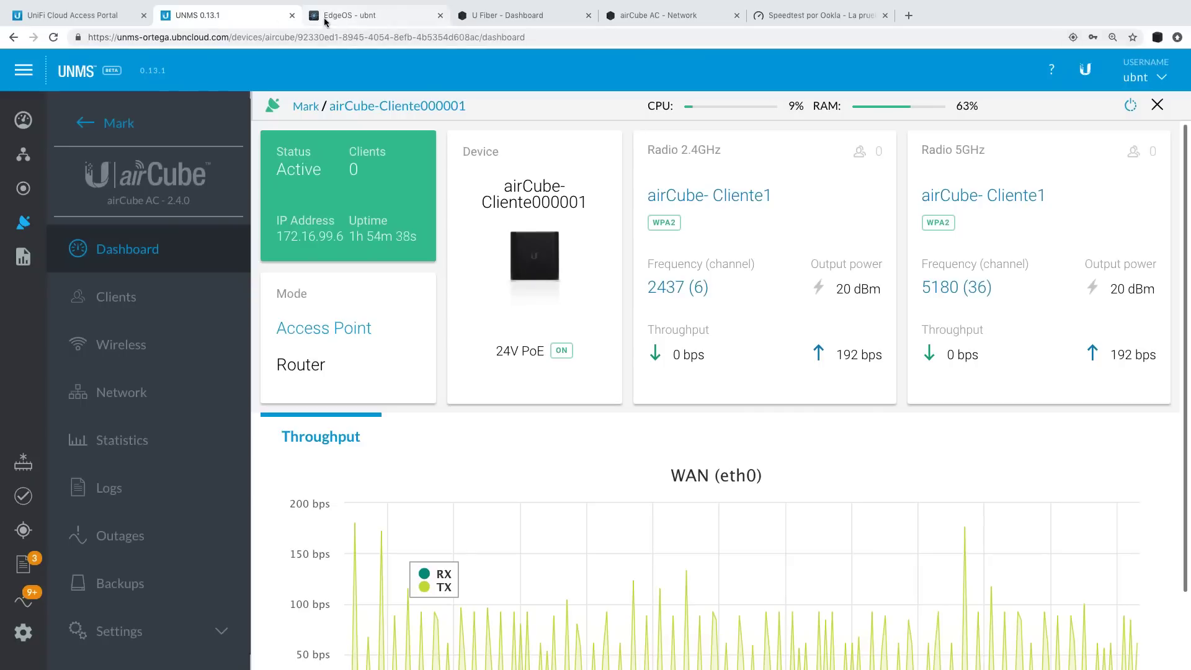
left_click(338, 15)
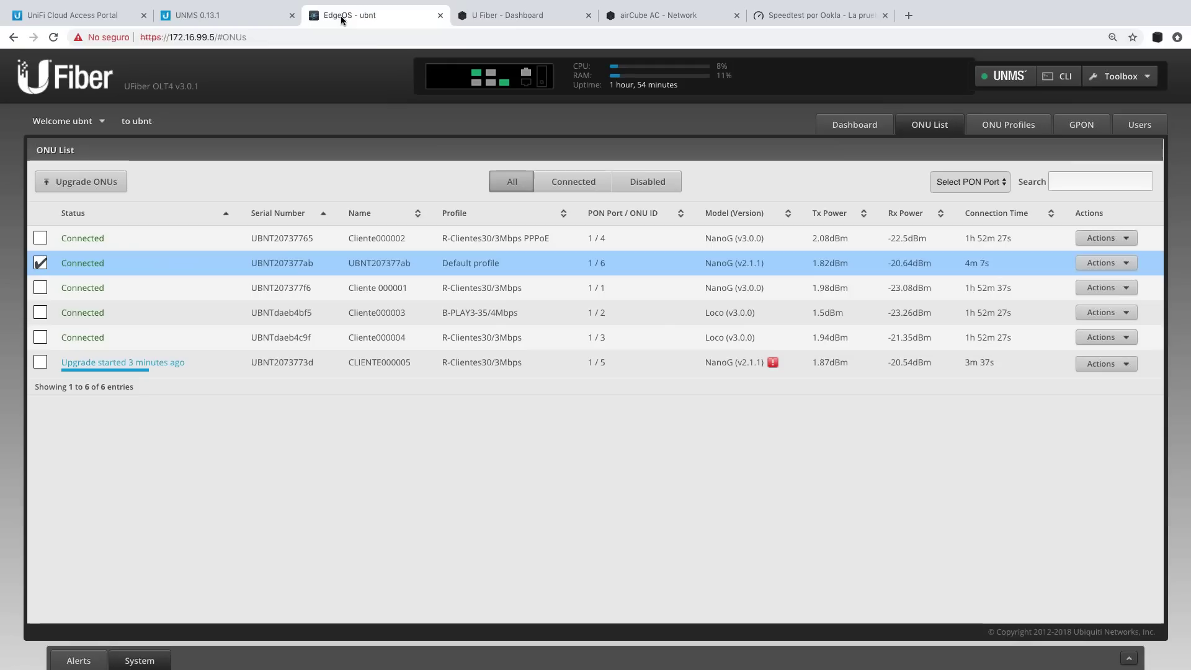
View the OLT Dashboard with hardware readings, pon/sfp+ traffic charts and interface status.
left_click(874, 125)
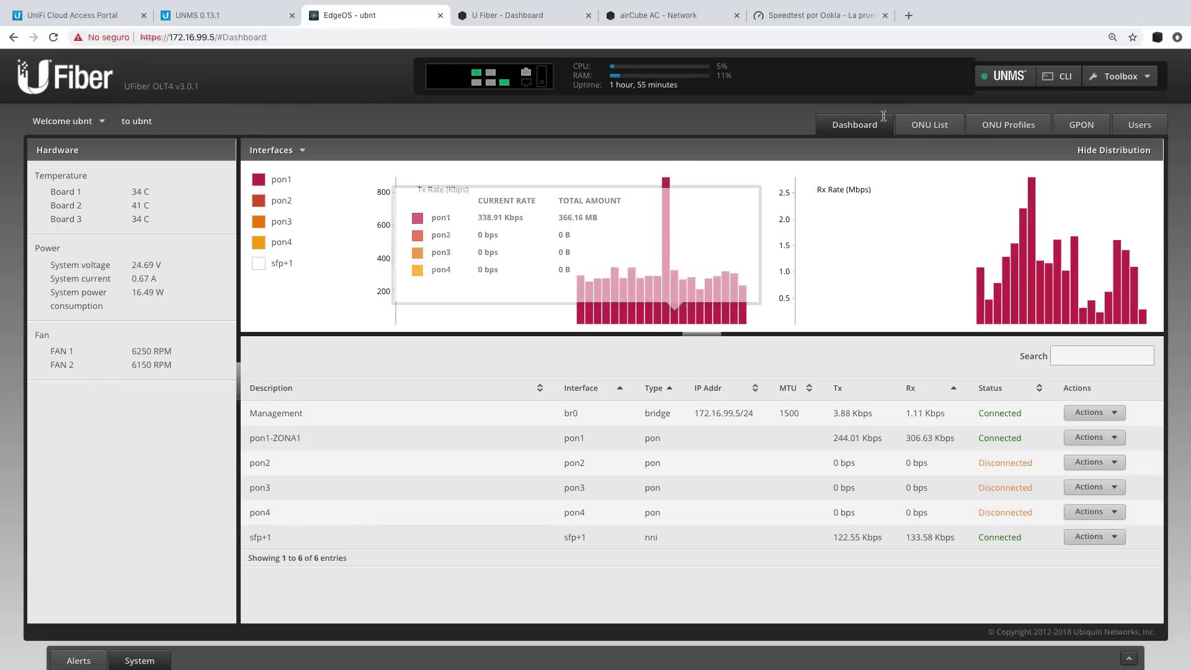
Show the OLT's ONU List with all six ONUs, including the freshly upgraded CLIENTE000005.
left_click(912, 129)
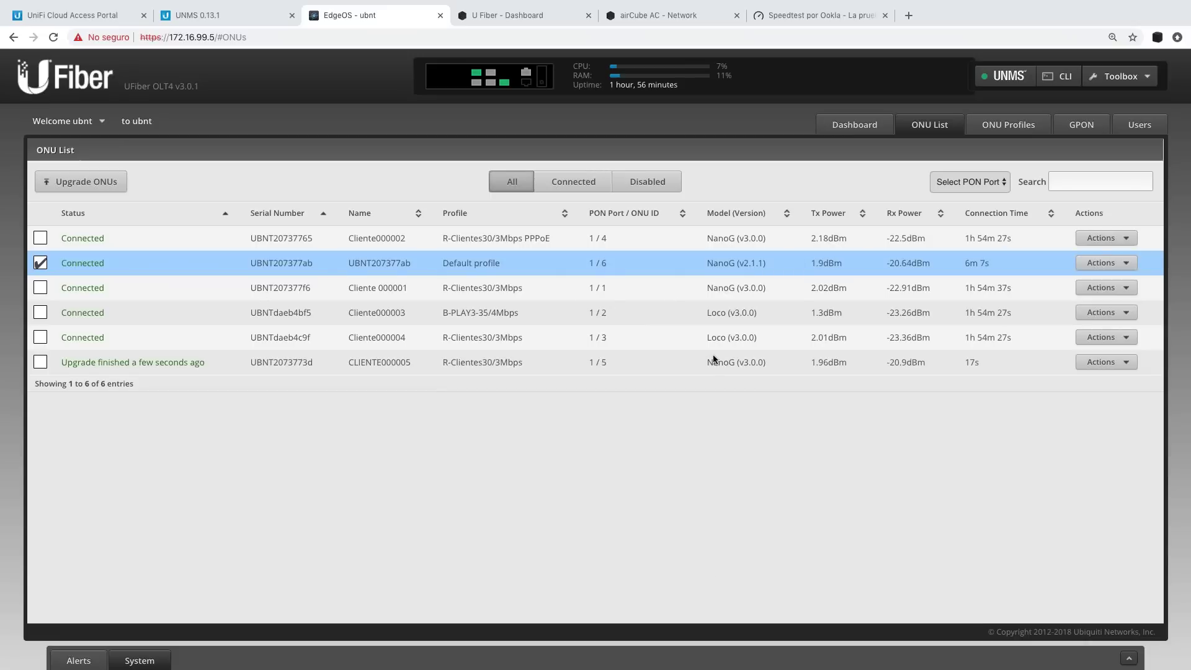
left_click(856, 127)
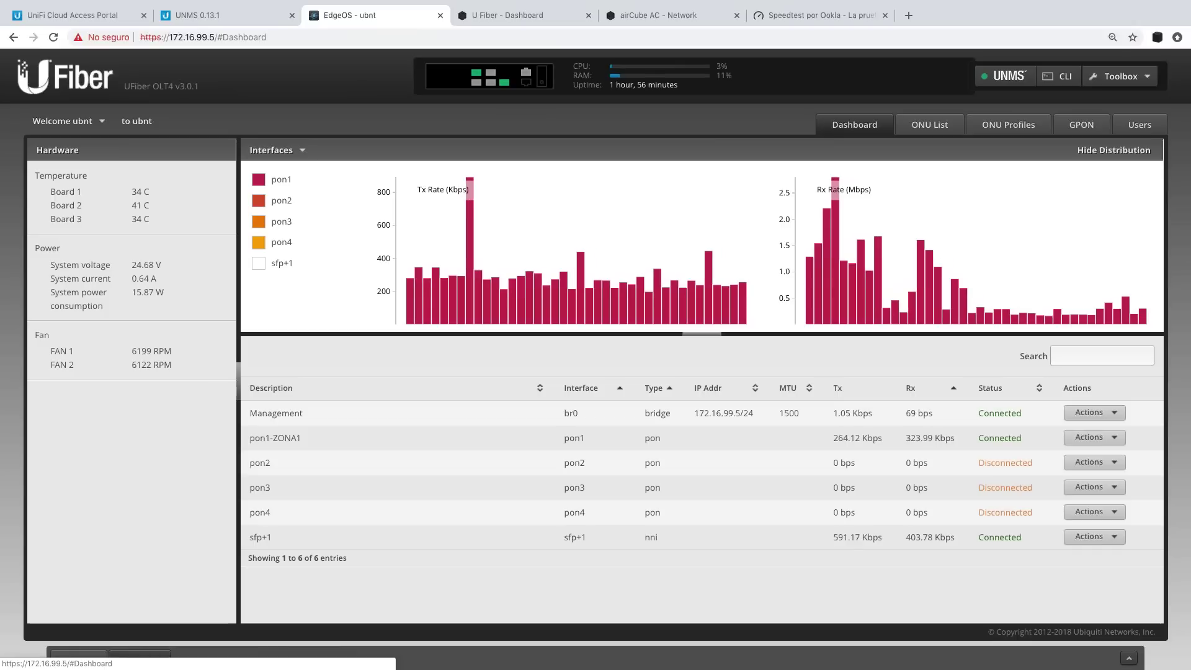
left_click(929, 125)
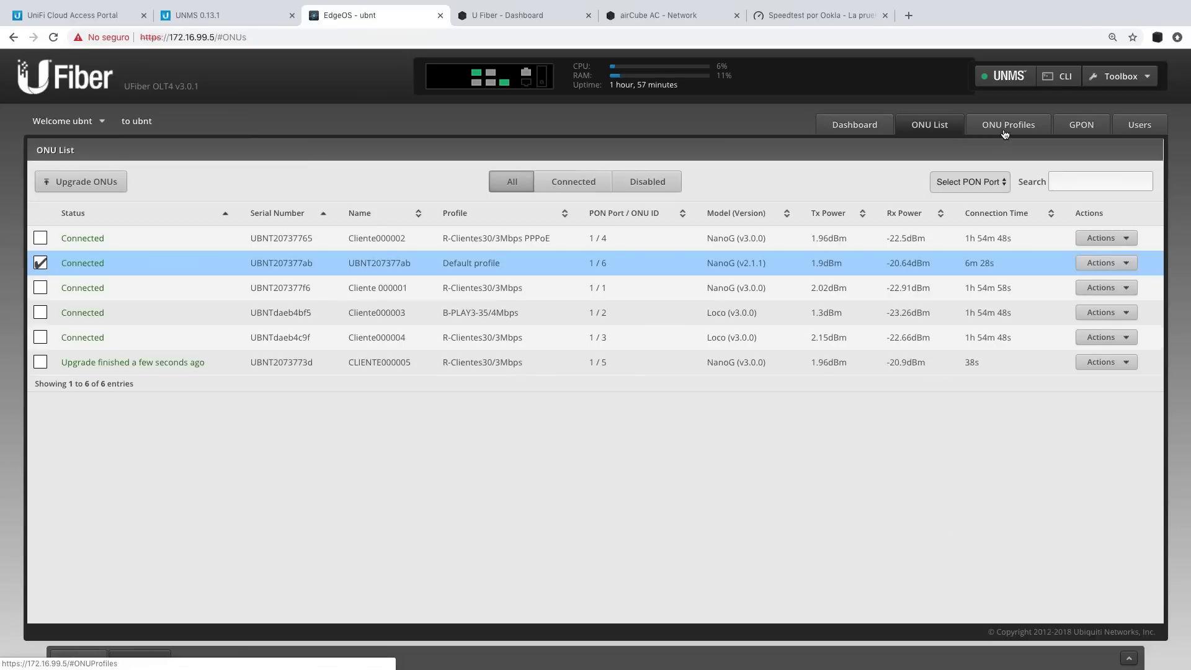
left_click(1005, 130)
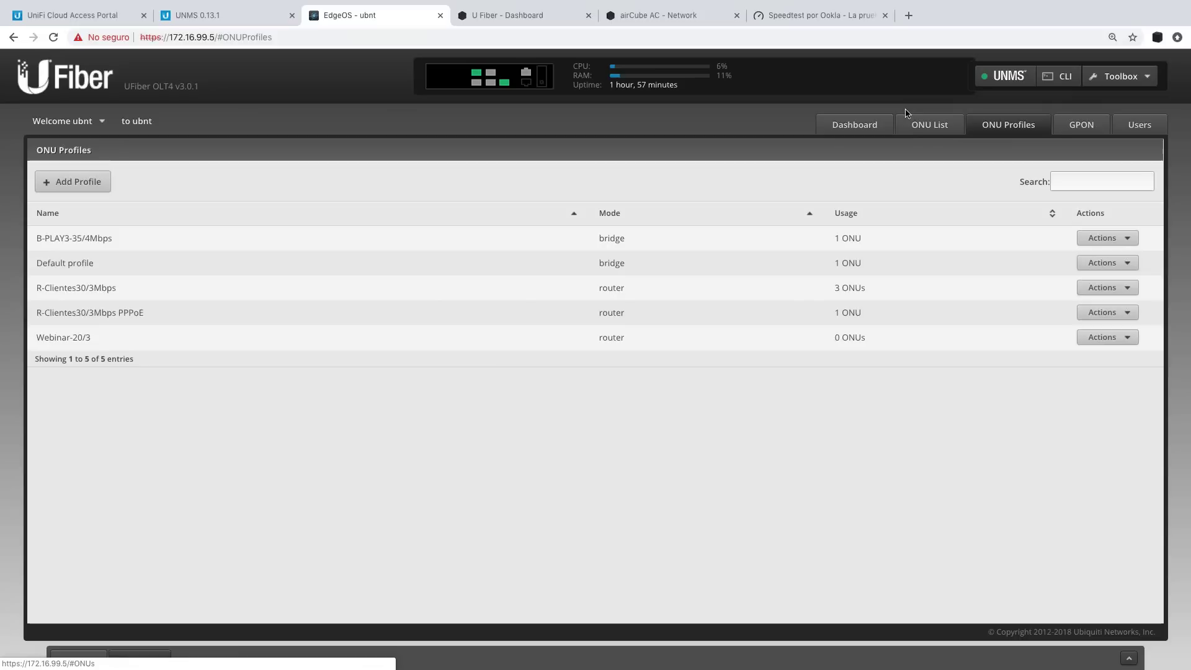
left_click(931, 130)
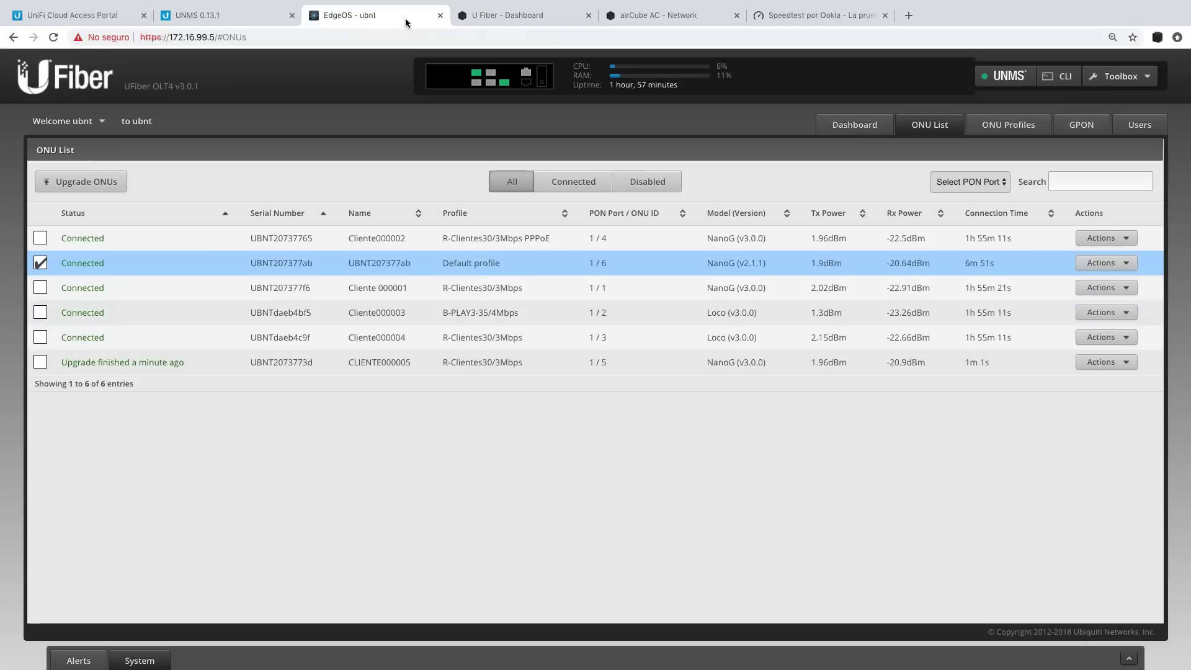
Filter the UNMS device list to the 11 active devices, then return to the OLT's ONU List.
left_click(234, 17)
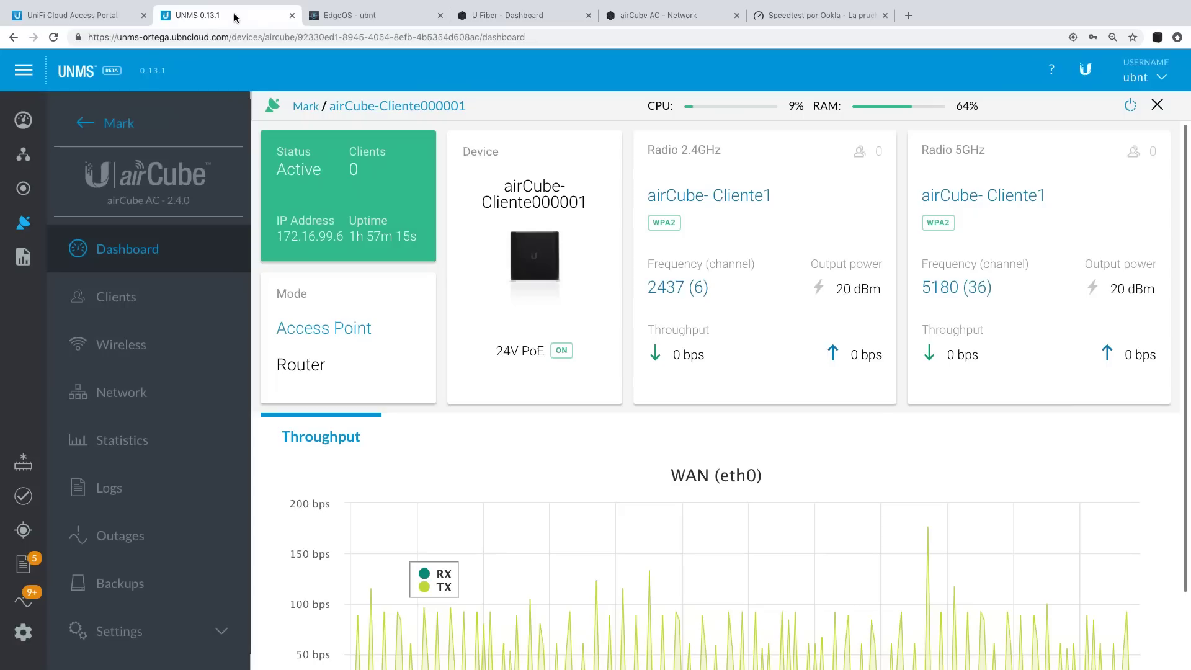
left_click(23, 222)
left_click(152, 106)
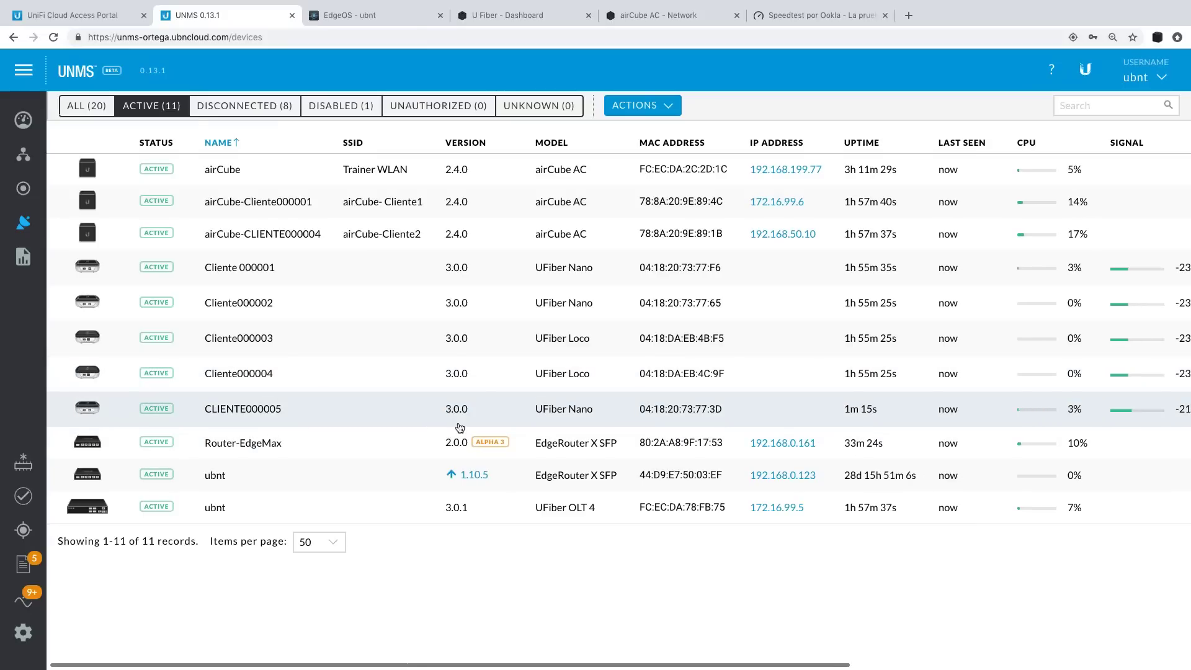
left_click(391, 18)
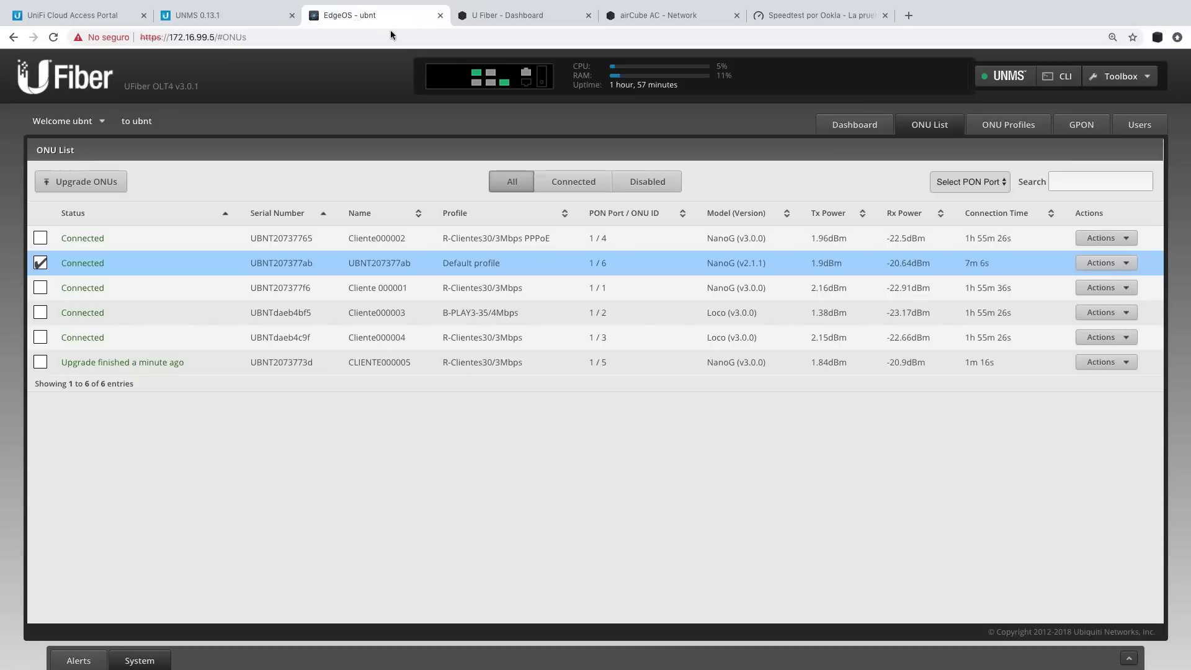
Disable ONU UBNT207377ab, confirm, then re-enable it so it shows Connected again.
left_click(1095, 273)
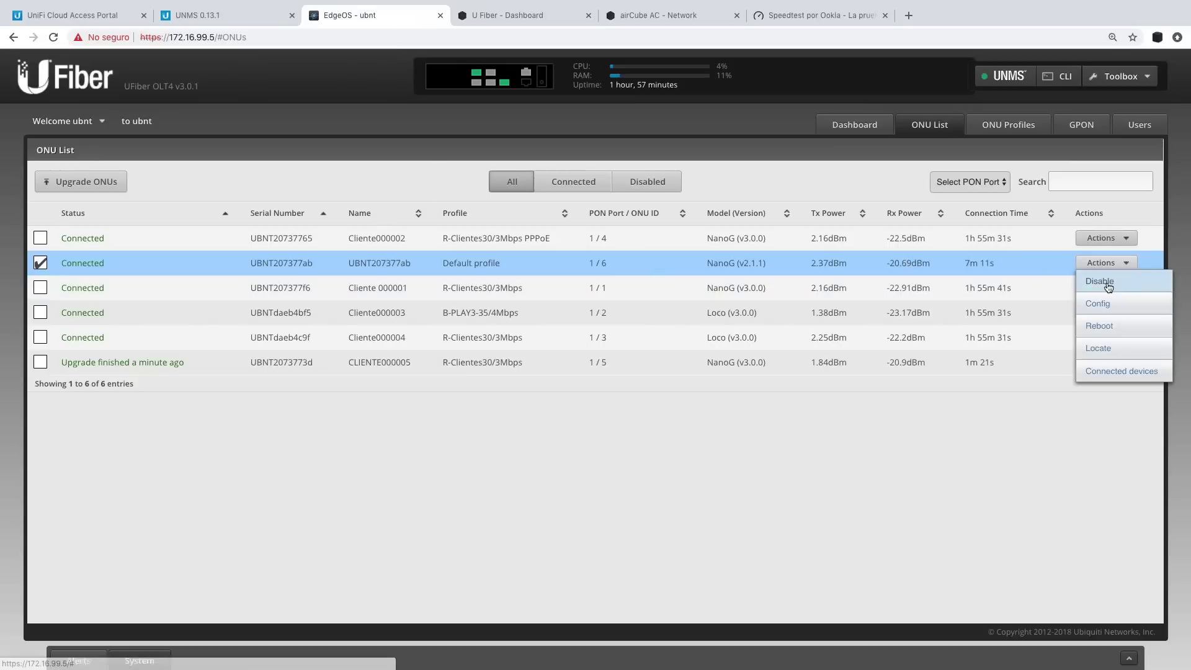
left_click(1108, 283)
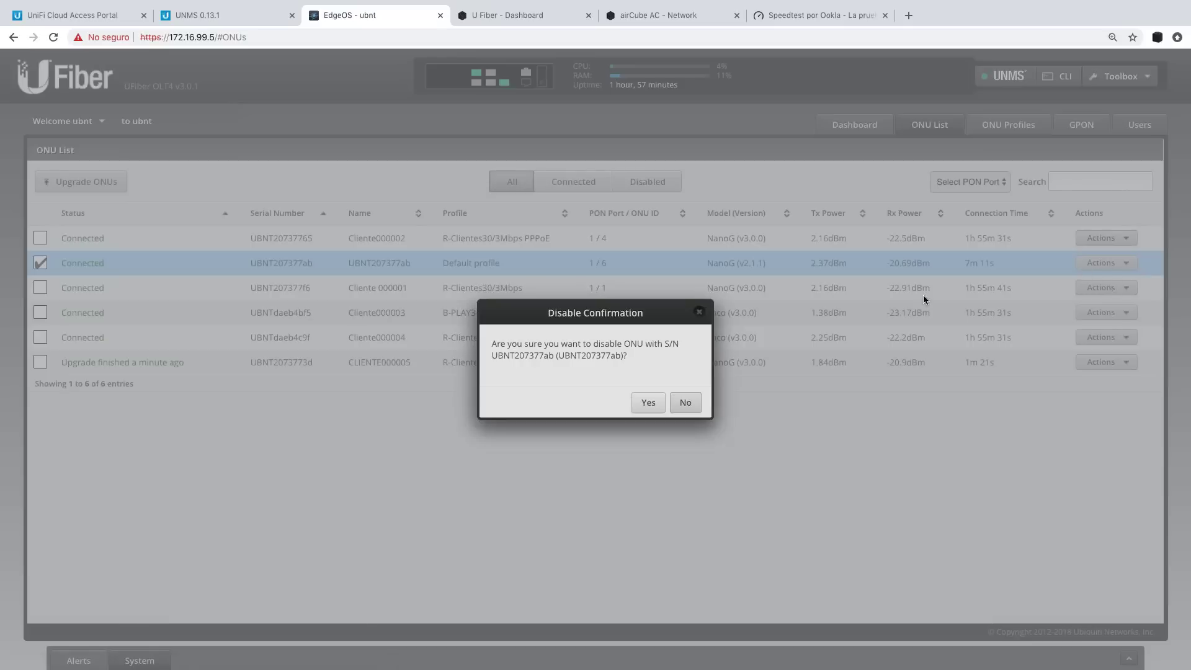
left_click(648, 403)
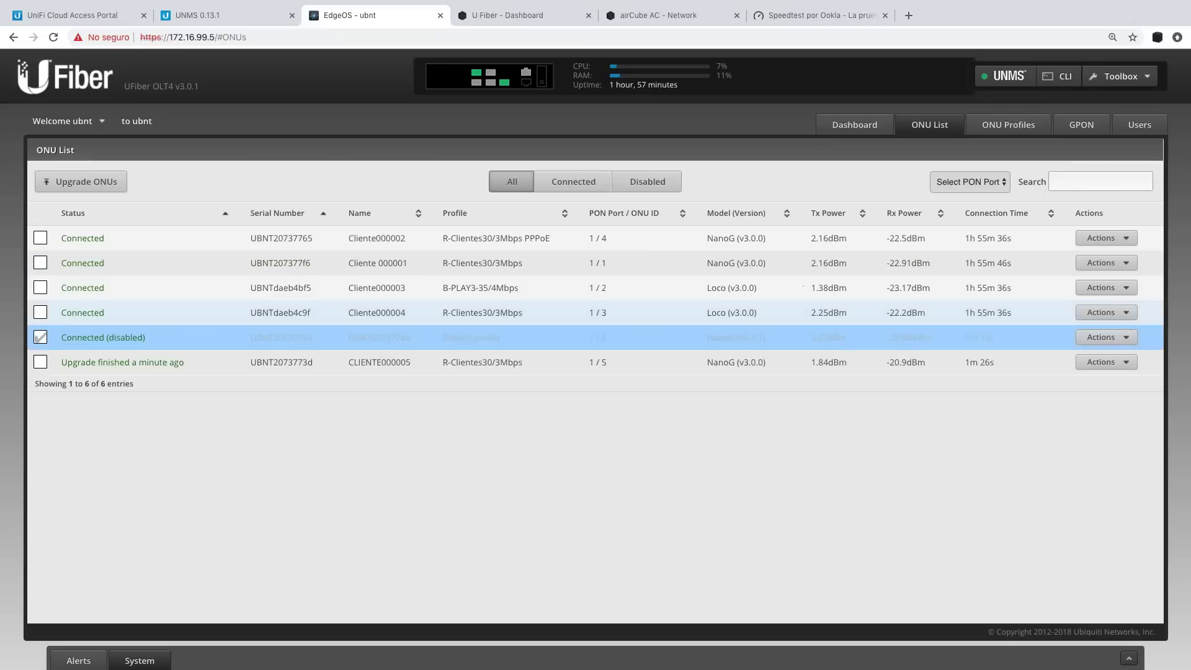
left_click(1098, 338)
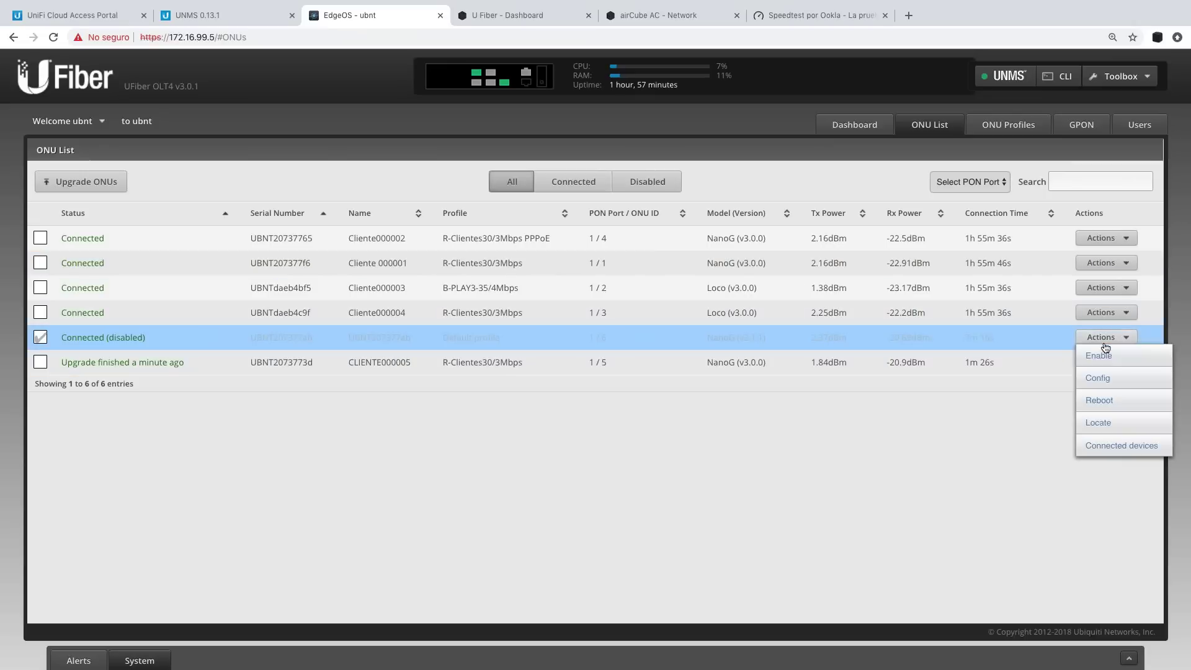
left_click(1098, 357)
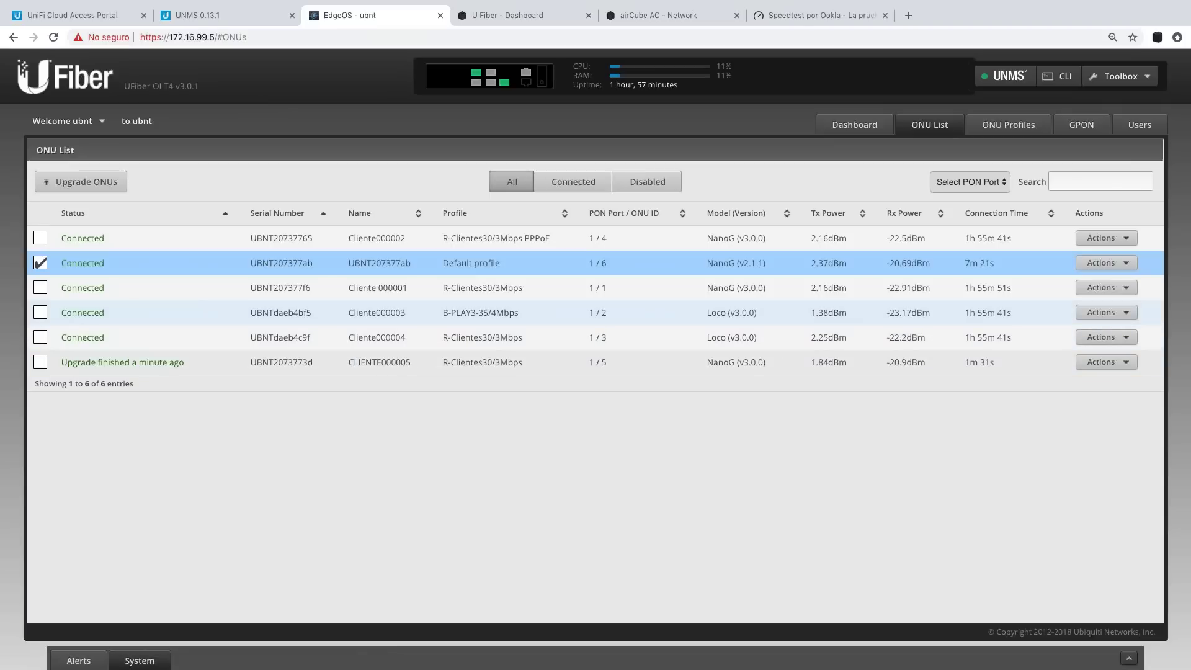
left_click(247, 22)
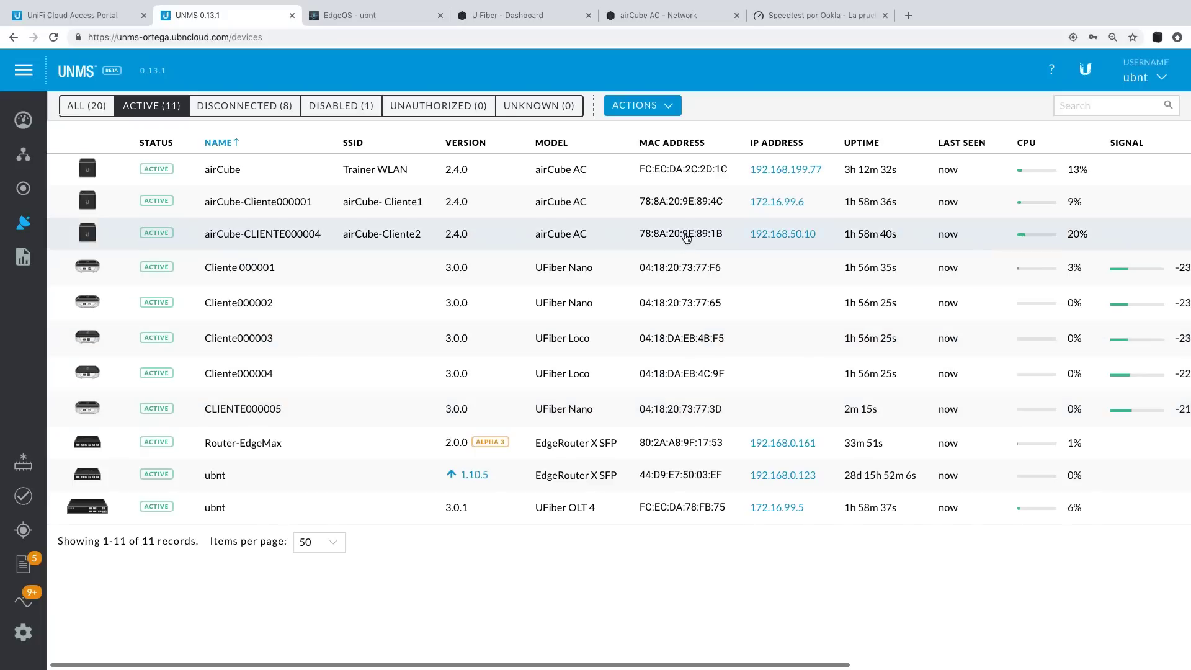
Bring up the UFiber Nano G ONU dashboard to monitor its throughput.
left_click(655, 17)
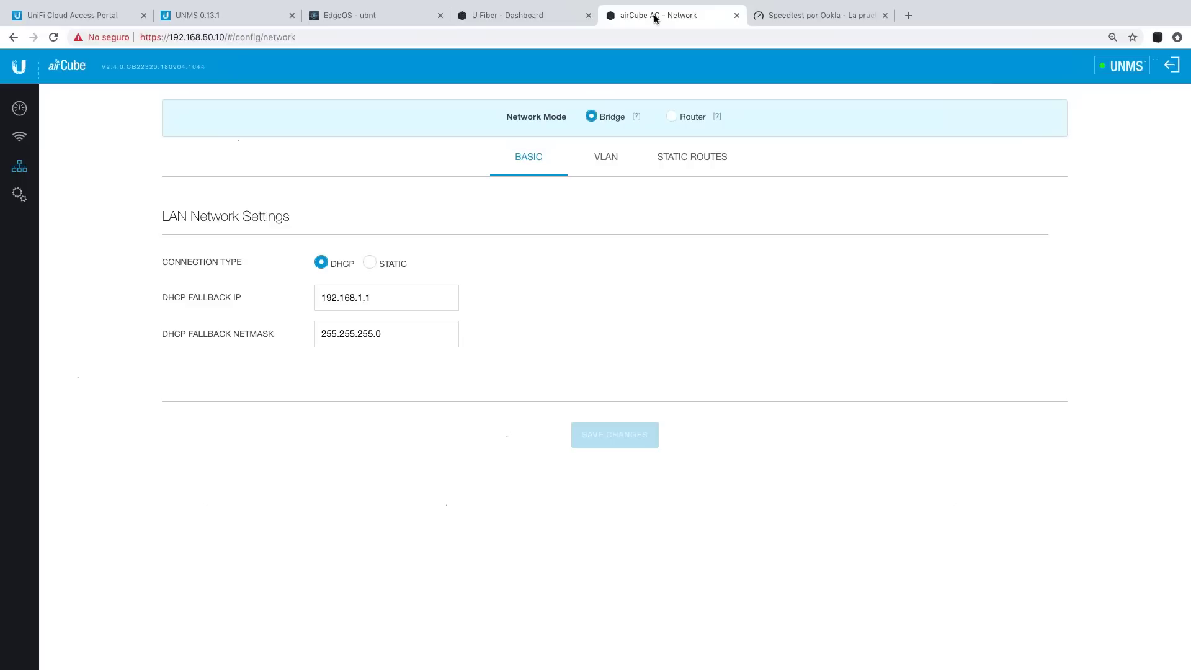
left_click(508, 18)
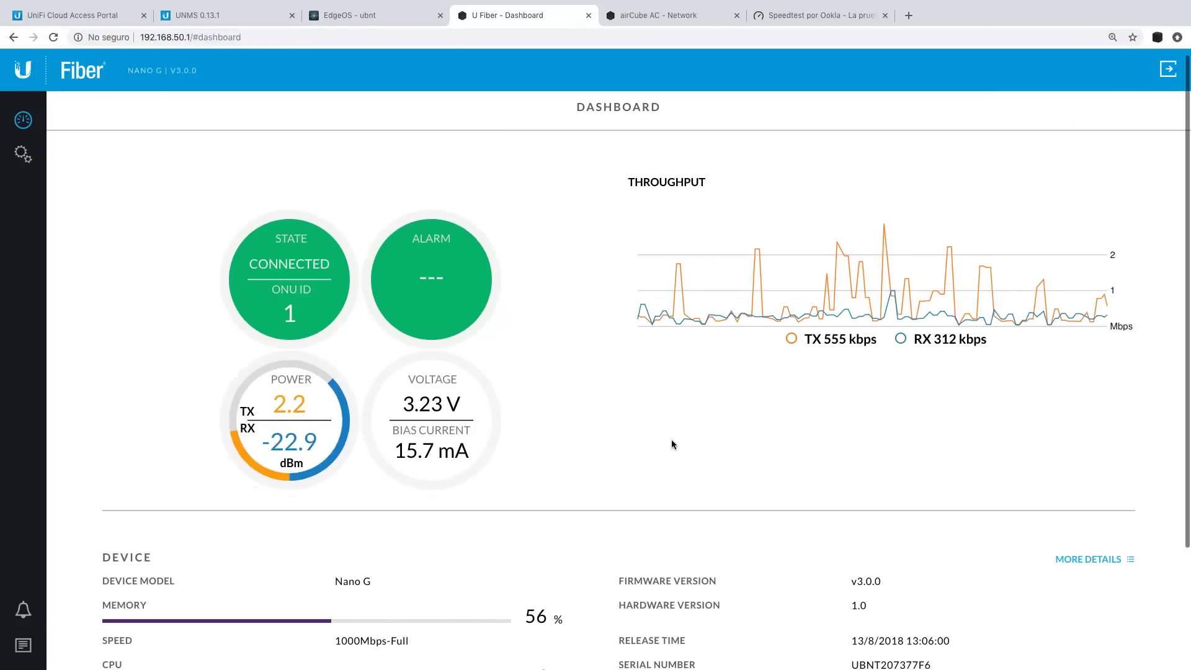
scroll(671, 444, "down", 5)
scroll(661, 438, "up", 5)
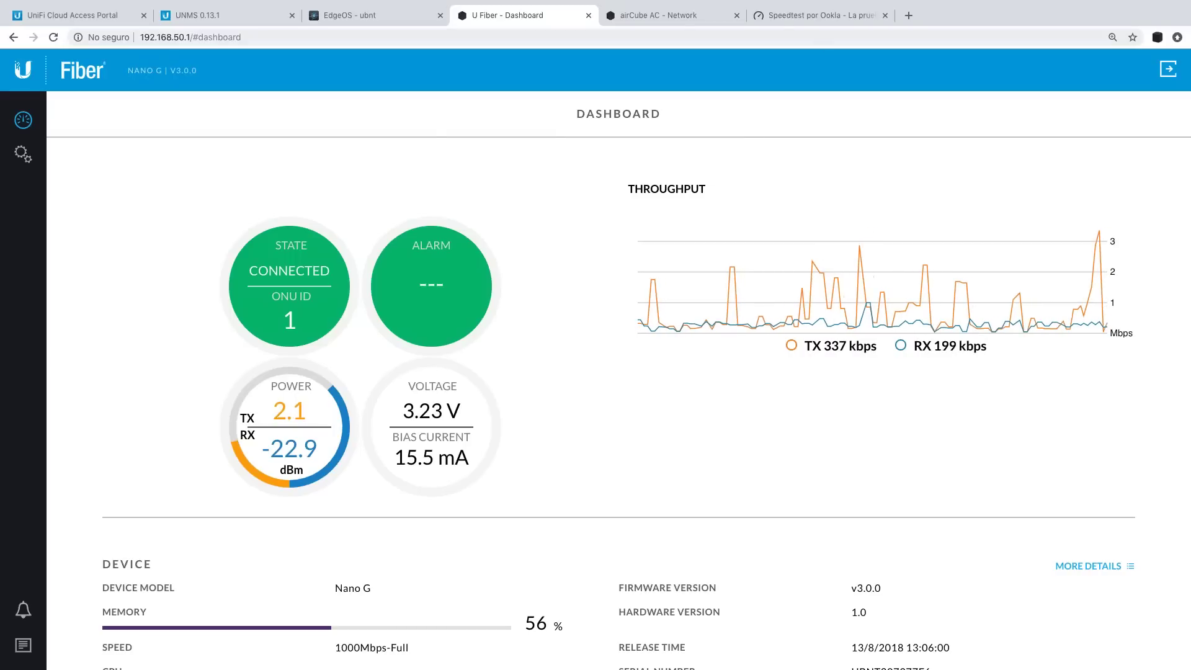
Run a Speedtest via INICIO and watch the ONU's throughput spike during the download.
left_click(818, 15)
left_click(552, 315)
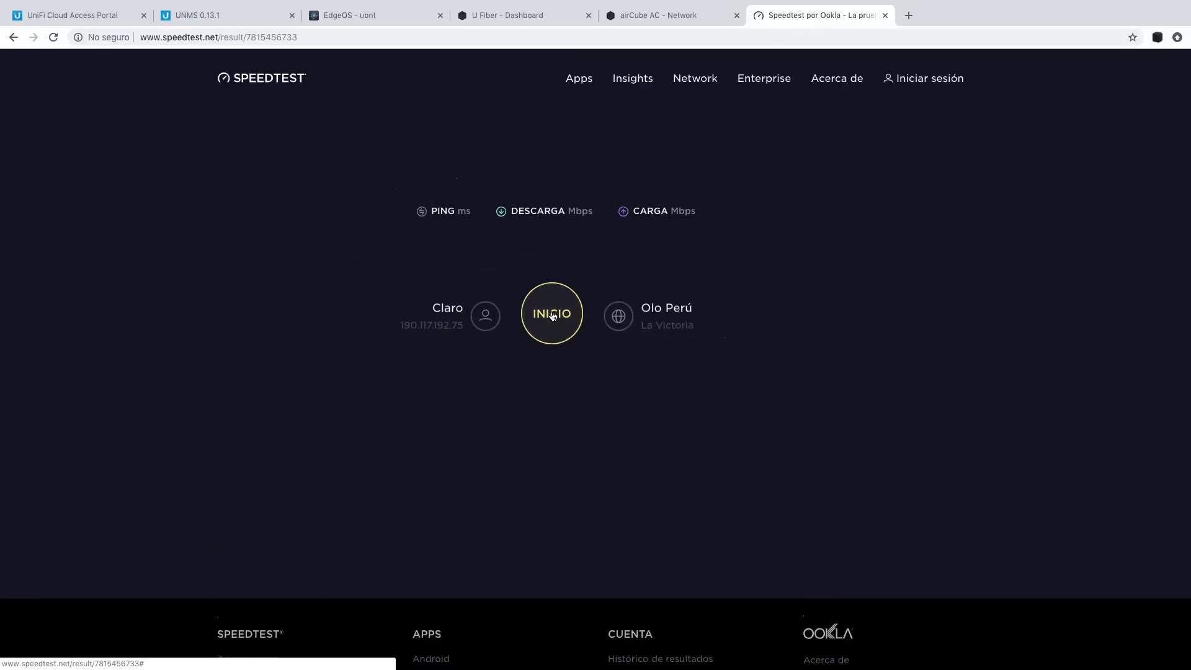
left_click(496, 15)
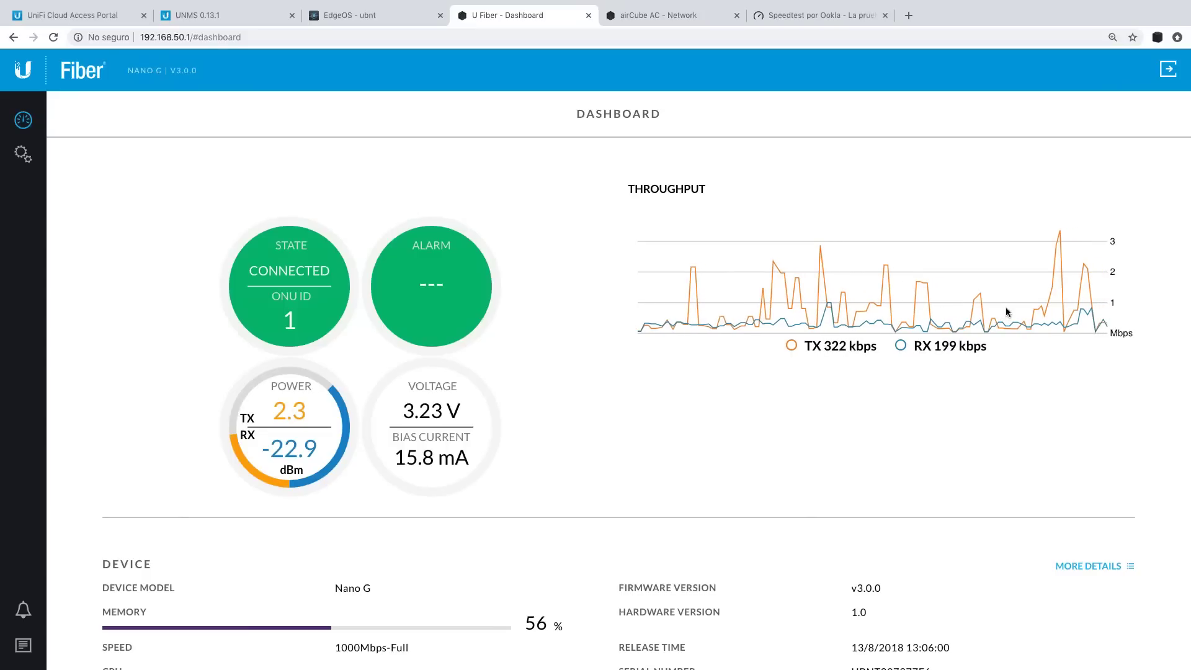
left_click(809, 16)
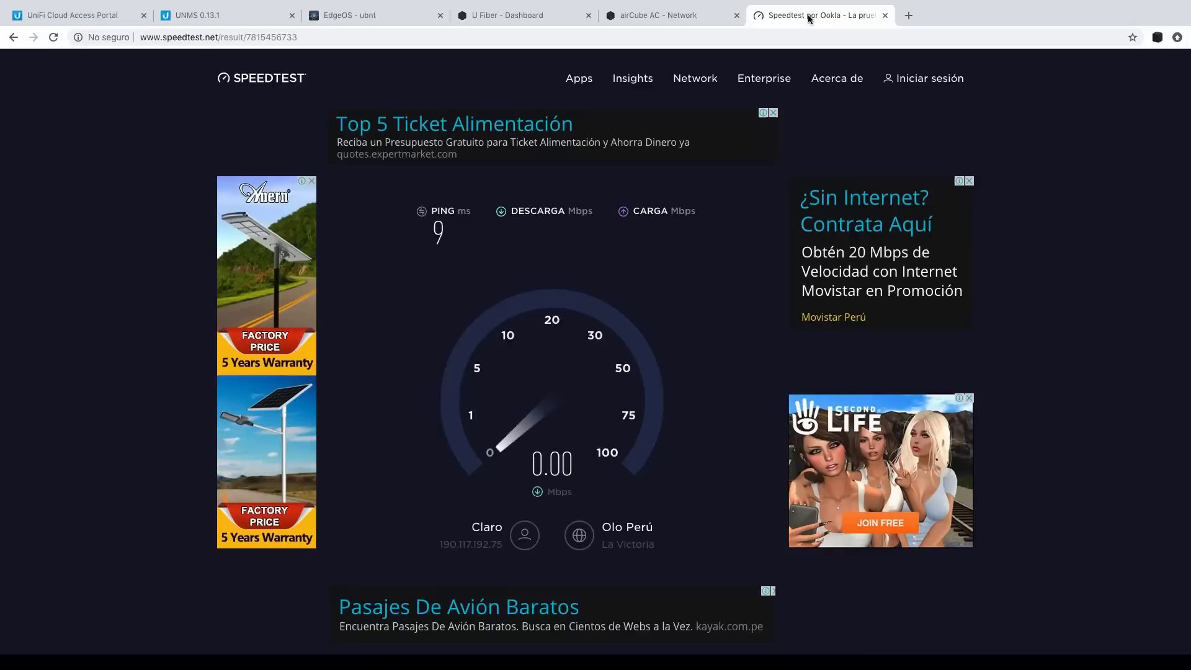
left_click(518, 16)
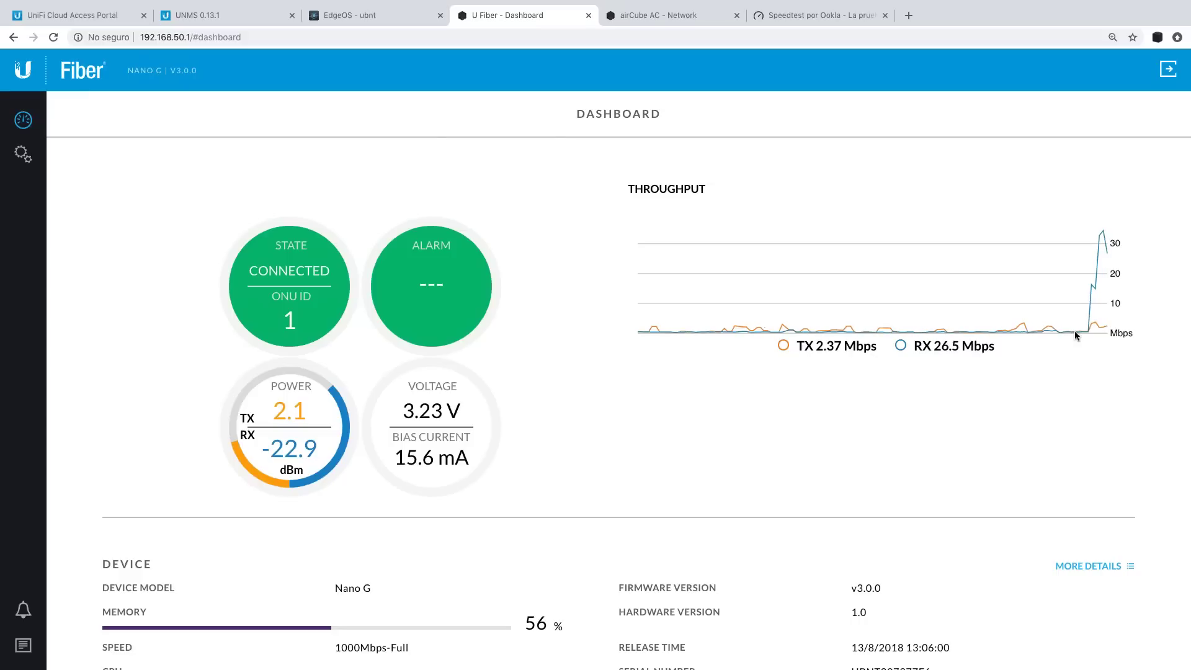
left_click(794, 18)
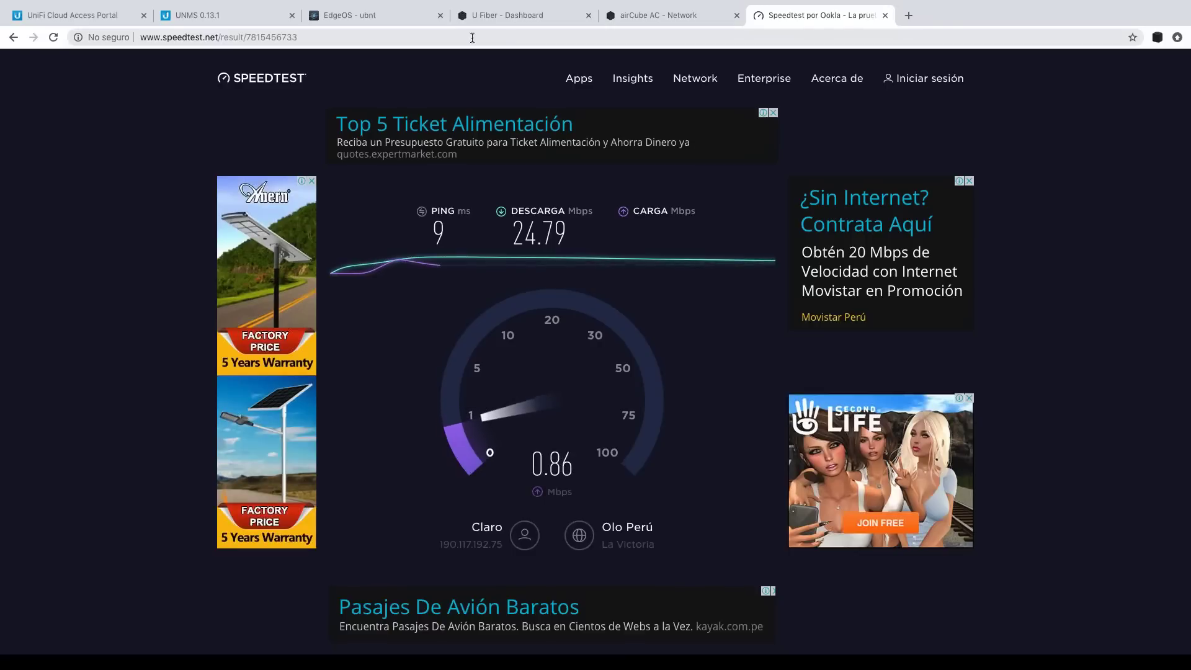
Check the OLT and UNMS views, then view the final results: 9 ms, 24.79 down, 1.75 up.
left_click(392, 18)
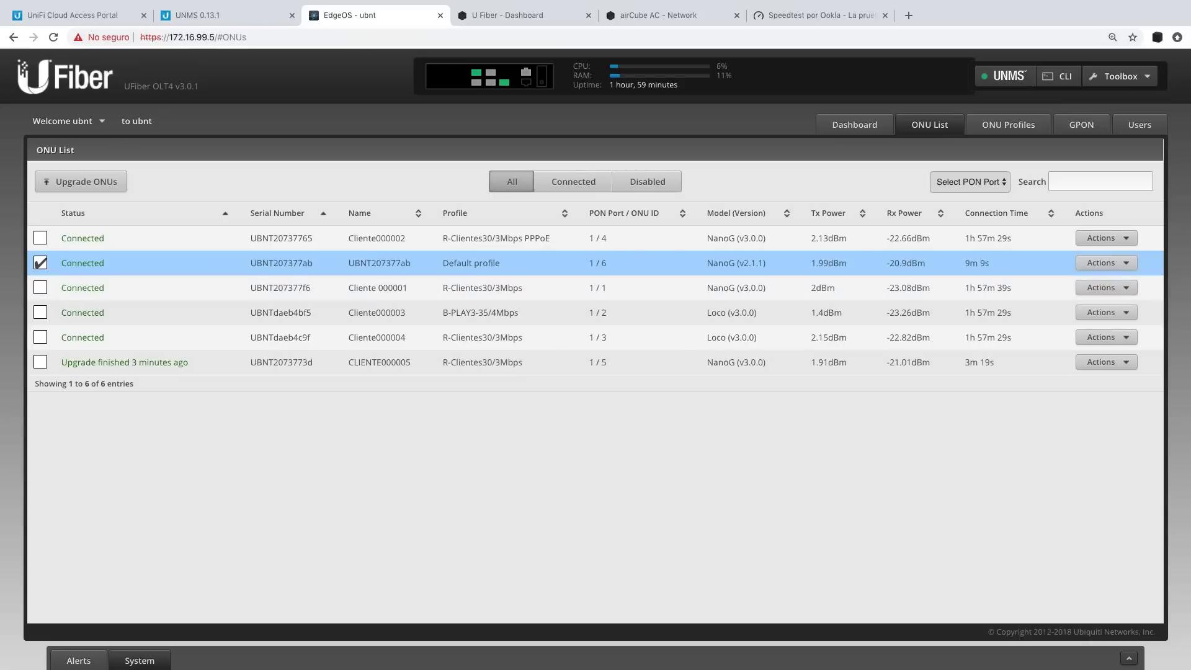
left_click(239, 19)
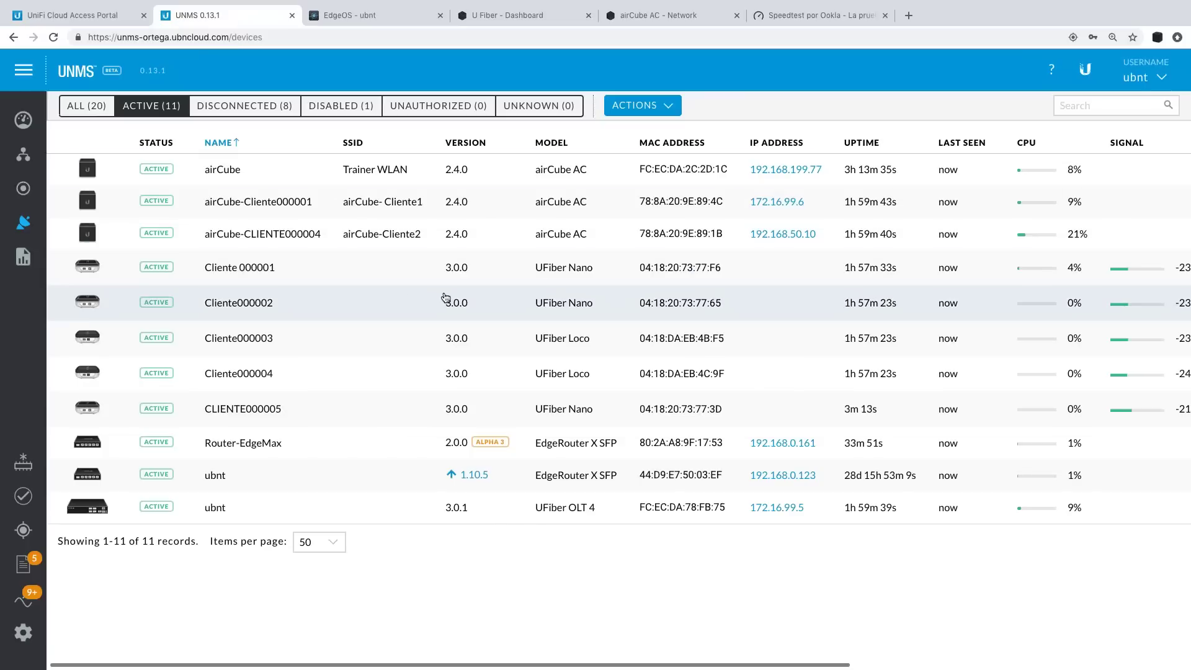
left_click(780, 17)
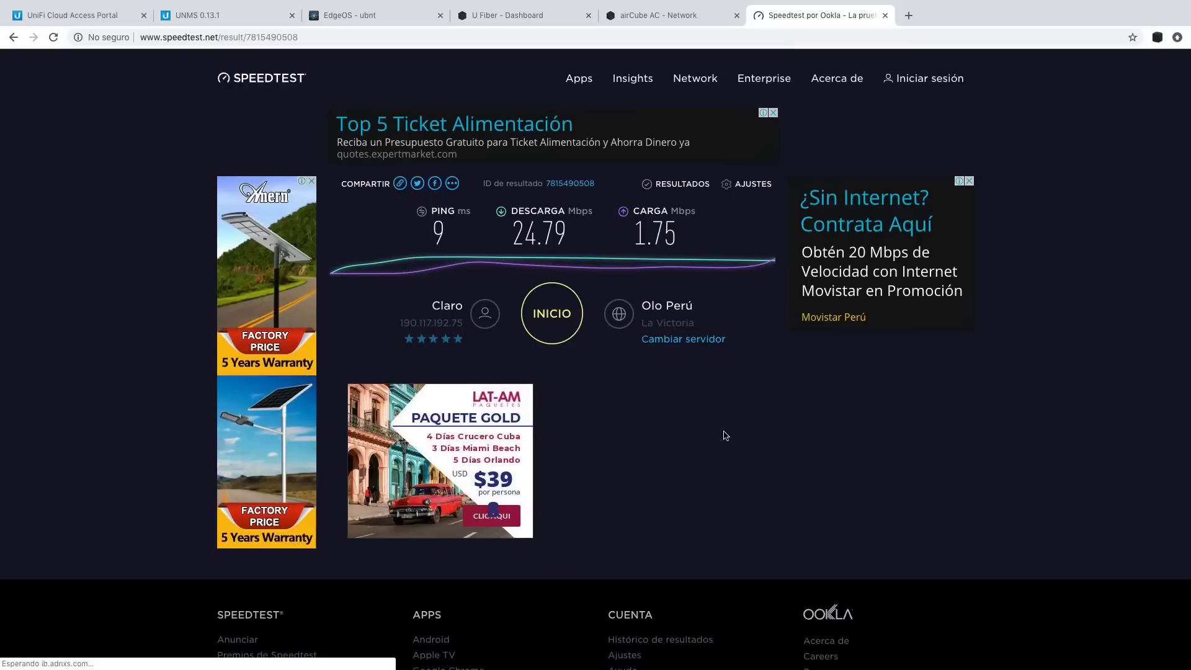